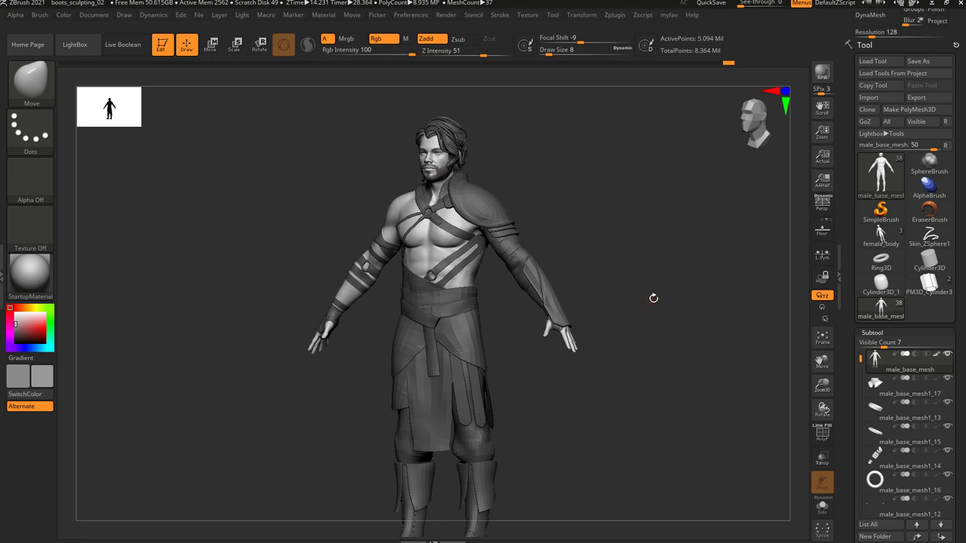
Examine the dressed character from several sides, then select the hair mesh and isolate it.
{"action": "left_click_drag", "start_coordinate": [654, 298], "coordinate": [637, 238]}
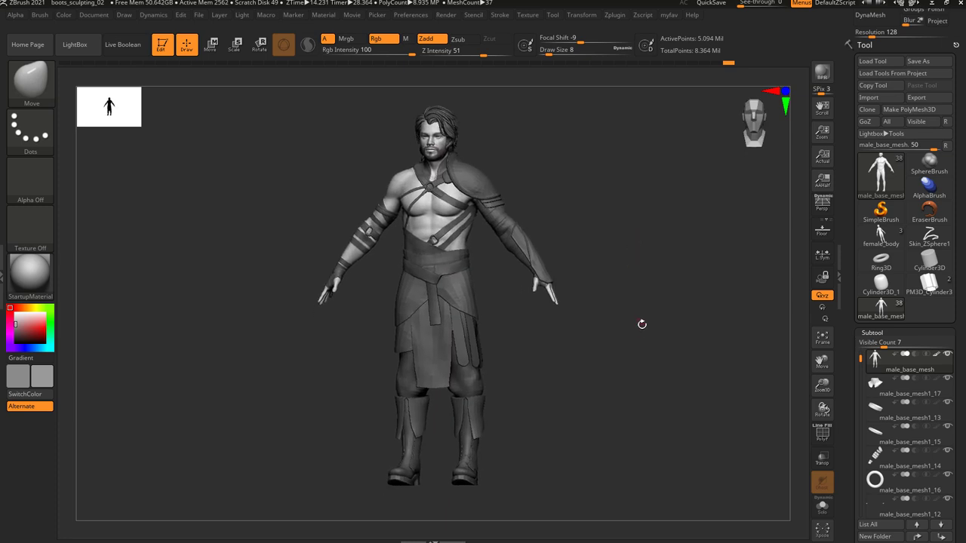
{"action": "left_click_drag", "start_coordinate": [619, 360], "coordinate": [377, 371]}
{"action": "left_click_drag", "start_coordinate": [569, 198], "coordinate": [576, 392], "text": "alt"}
{"action": "left_click_drag", "start_coordinate": [576, 393], "coordinate": [553, 275], "text": "alt"}
{"action": "left_click", "coordinate": [453, 251], "text": "alt"}
{"action": "key", "text": "alt+s"}
{"action": "left_click_drag", "start_coordinate": [573, 235], "coordinate": [561, 292]}
{"action": "key", "text": "shift+f"}
{"action": "key", "text": "shift+f"}
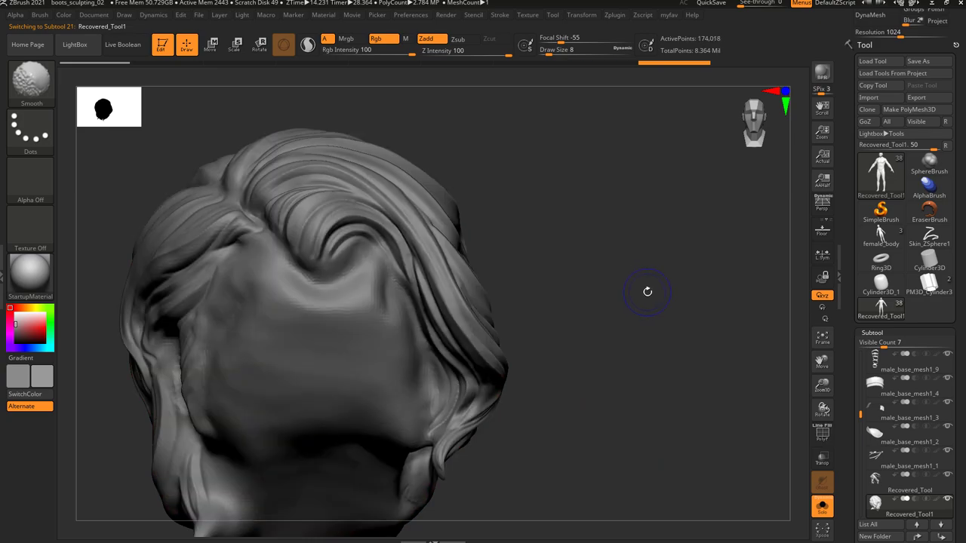
Step the hair mesh down three subdivision levels, check its wireframe against the full character, and return it to its highest level.
{"action": "key", "text": "shift+d"}
{"action": "key", "text": "shift+d"}
{"action": "key", "text": "shift+d"}
{"action": "key", "text": "shift+f"}
{"action": "left_click_drag", "start_coordinate": [647, 287], "coordinate": [615, 313]}
{"action": "left_click_drag", "start_coordinate": [718, 364], "coordinate": [419, 264]}
{"action": "key", "text": "shift+s"}
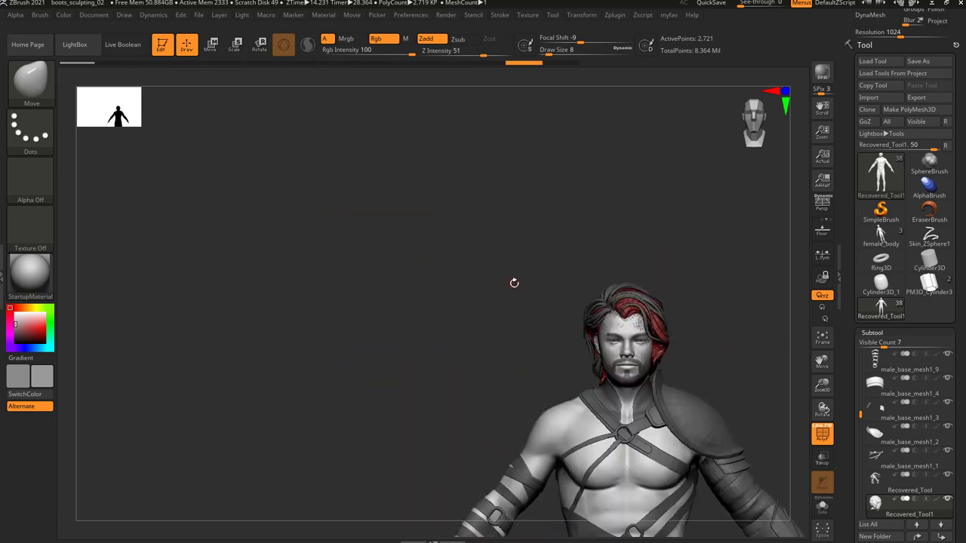
{"action": "left_click_drag", "start_coordinate": [514, 282], "coordinate": [549, 239], "text": "alt"}
{"action": "key", "text": "d"}
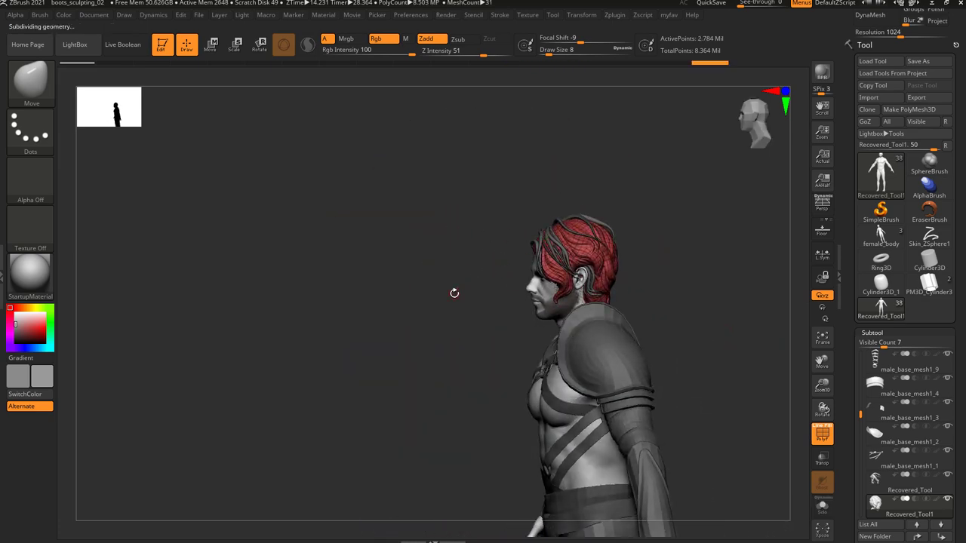
{"action": "key", "text": "shift+f"}
Select the shoulder armor, inspect it in isolation, and bring back the full character.
{"action": "left_click_drag", "start_coordinate": [410, 302], "coordinate": [613, 265]}
{"action": "left_click", "coordinate": [612, 266], "text": "alt"}
{"action": "key", "text": "shift+alt+s"}
{"action": "left_click_drag", "start_coordinate": [662, 237], "coordinate": [616, 204]}
{"action": "key", "text": "shift+alt+s"}
{"action": "mouse_move", "coordinate": [694, 212]}
{"action": "left_mouse_down"}
{"action": "mouse_move", "coordinate": [609, 192]}
{"action": "mouse_move", "coordinate": [683, 221]}
{"action": "left_mouse_up"}
{"action": "left_click_drag", "start_coordinate": [683, 220], "coordinate": [408, 209]}
{"action": "left_click_drag", "start_coordinate": [597, 169], "coordinate": [582, 150]}
{"action": "left_click_drag", "start_coordinate": [570, 362], "coordinate": [498, 357]}
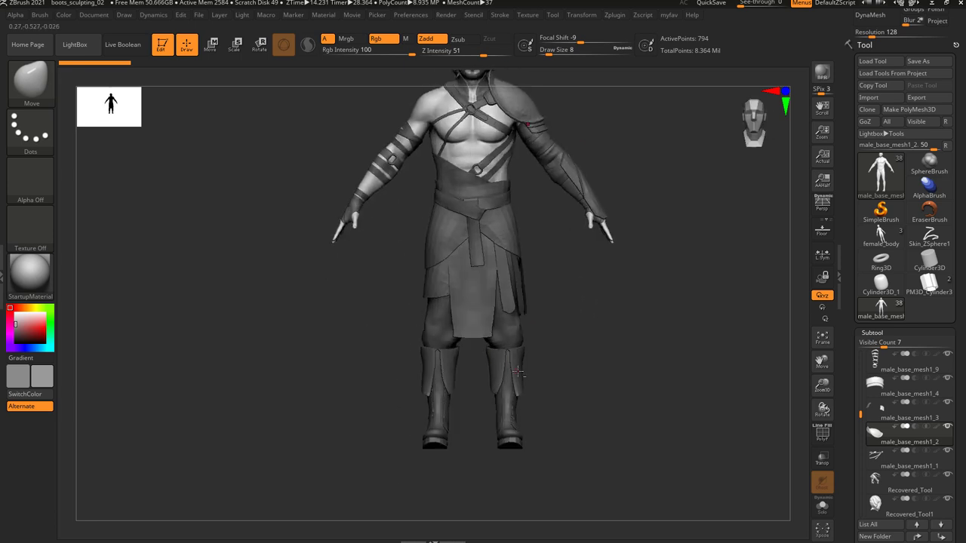
Check the boot cuffs and the boots as separate subtools, comparing the boots at low and high subdivision levels.
{"action": "left_click", "coordinate": [518, 371], "text": "alt"}
{"action": "left_click_drag", "start_coordinate": [575, 355], "coordinate": [397, 235], "text": "alt"}
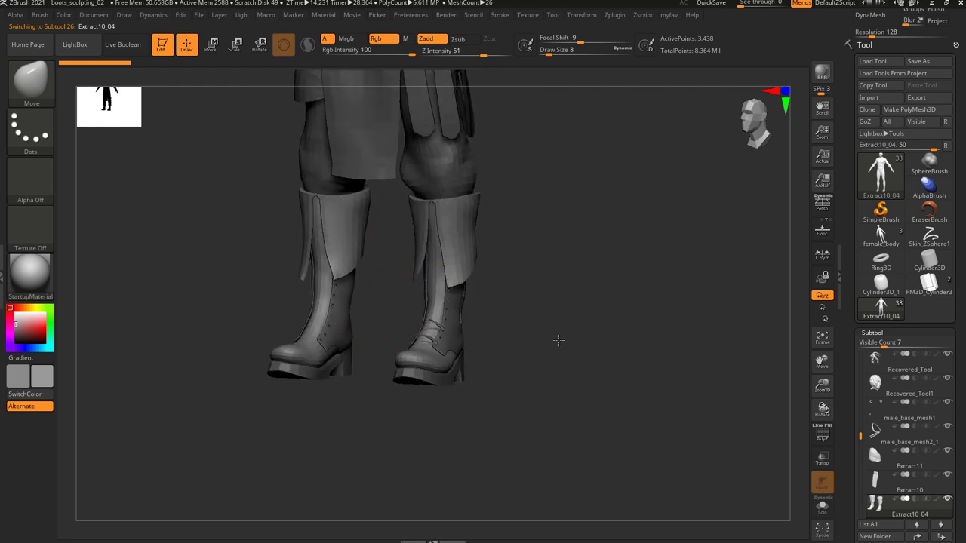
{"action": "left_click_drag", "start_coordinate": [555, 340], "coordinate": [521, 373]}
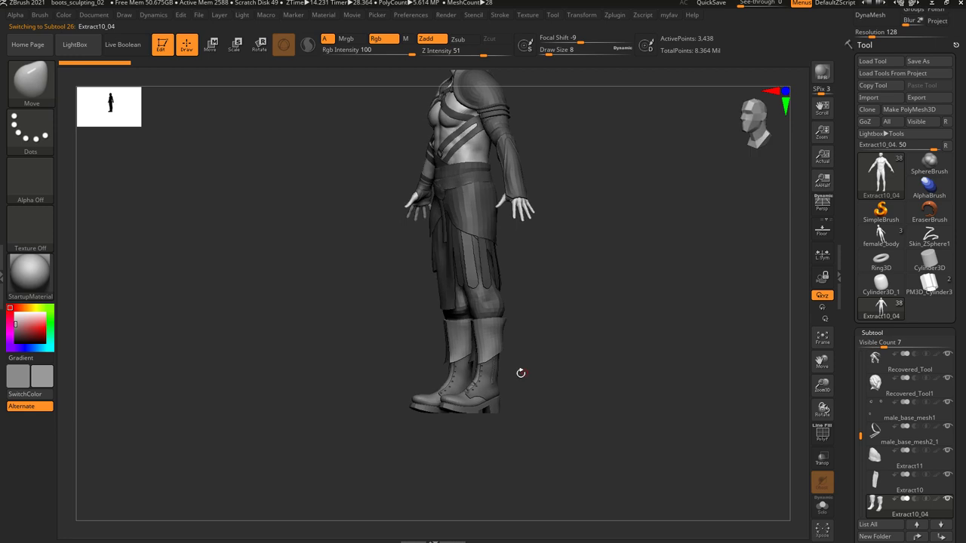
{"action": "left_click", "coordinate": [482, 383], "text": "alt"}
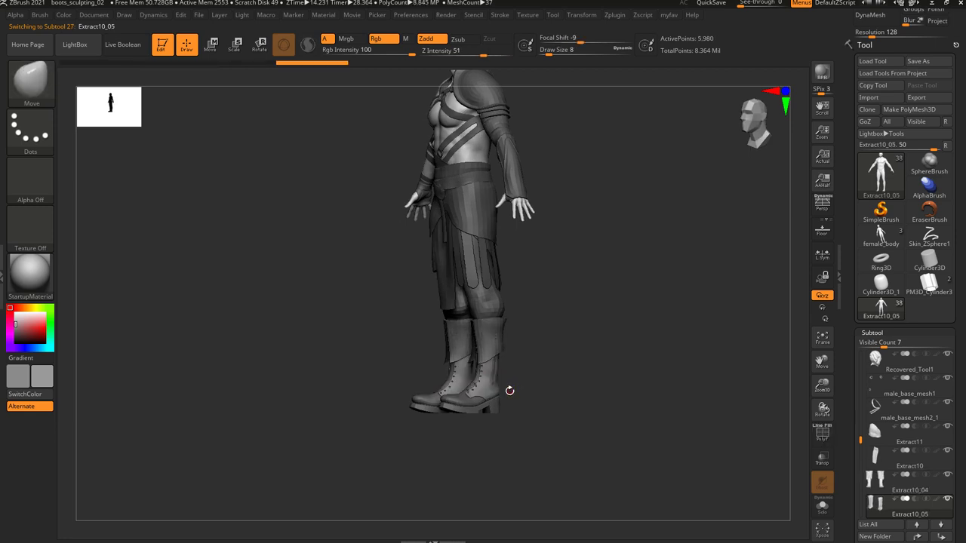
{"action": "key", "text": "shift+f"}
{"action": "left_click_drag", "start_coordinate": [524, 384], "coordinate": [581, 367]}
{"action": "key", "text": "shift+f"}
{"action": "left_click_drag", "start_coordinate": [601, 326], "coordinate": [652, 353], "text": "alt"}
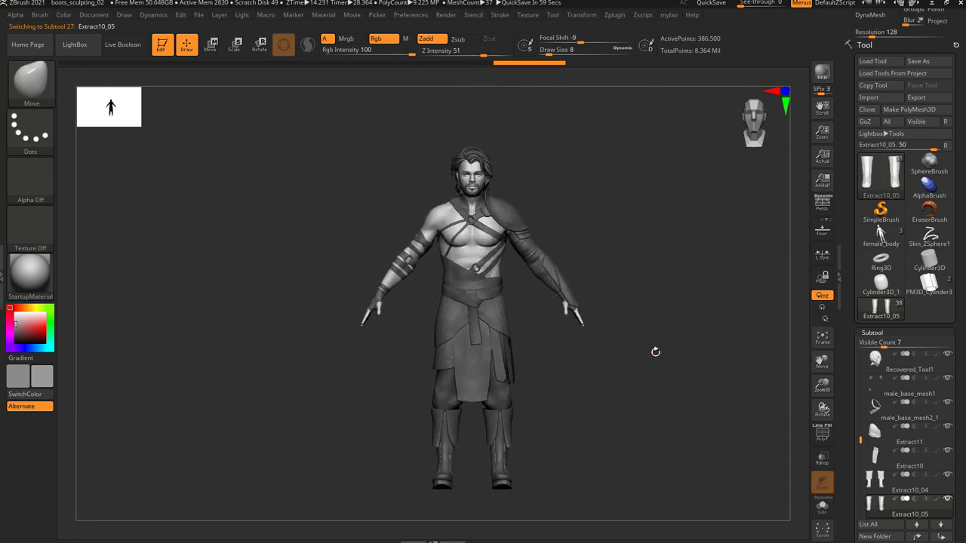
Isolate the body mesh to examine it without clothing, and show all the character's subtools again.
{"action": "key", "text": "shift+s"}
{"action": "left_click_drag", "start_coordinate": [539, 188], "coordinate": [468, 353], "text": "alt"}
{"action": "mouse_move", "coordinate": [552, 383]}
{"action": "left_mouse_down", "text": "alt"}
{"action": "mouse_move", "coordinate": [550, 344]}
{"action": "mouse_move", "coordinate": [652, 425]}
{"action": "mouse_move", "coordinate": [632, 412]}
{"action": "mouse_move", "coordinate": [543, 414]}
{"action": "mouse_move", "coordinate": [244, 345]}
{"action": "left_mouse_up", "text": "alt"}
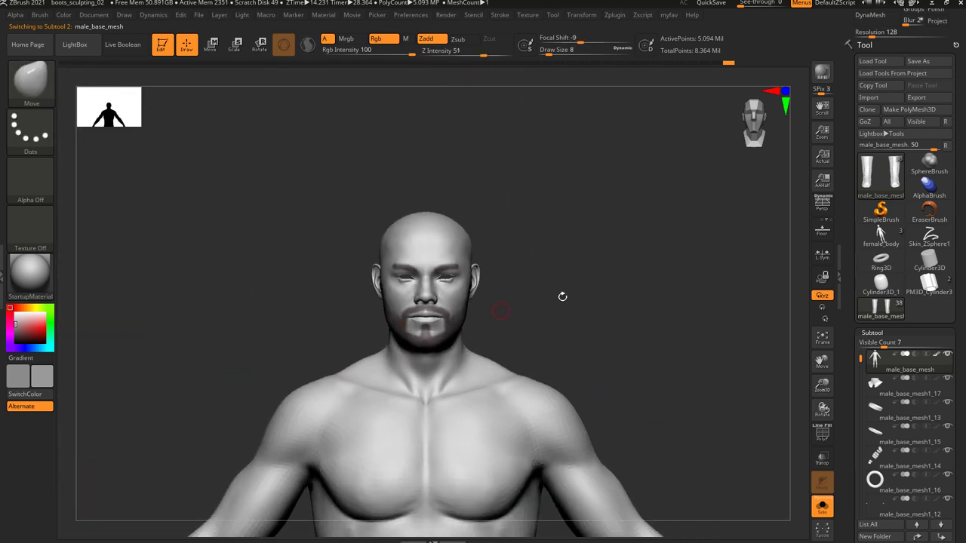
{"action": "left_click_drag", "start_coordinate": [594, 284], "coordinate": [588, 199], "text": "alt"}
{"action": "key", "text": "f"}
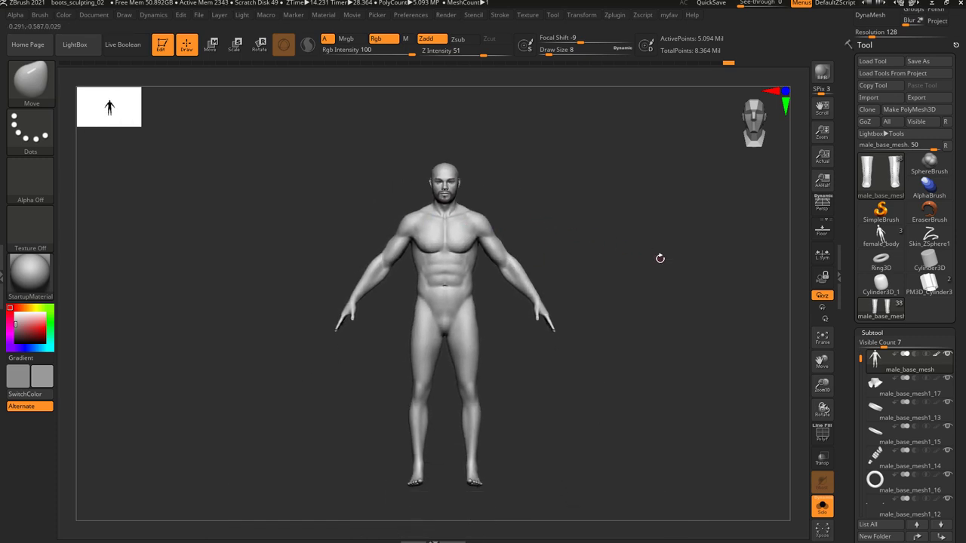
{"action": "key", "text": "shift+f"}
{"action": "key", "text": "shift+f"}
{"action": "key", "text": "shift+f"}
{"action": "key", "text": "shift+s"}
{"action": "left_click_drag", "start_coordinate": [618, 202], "coordinate": [579, 98]}
{"action": "key", "text": "shift+f"}
Create a low-resolution TPoseMesh of the whole character with Transpose Master and check its polygroups and wireframe.
{"action": "left_click", "coordinate": [614, 16]}
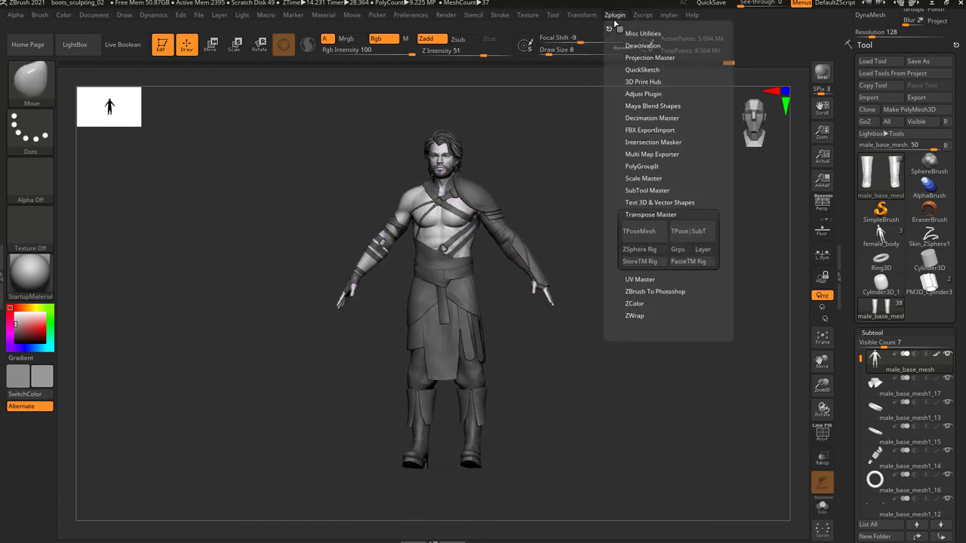
{"action": "left_click", "coordinate": [643, 236]}
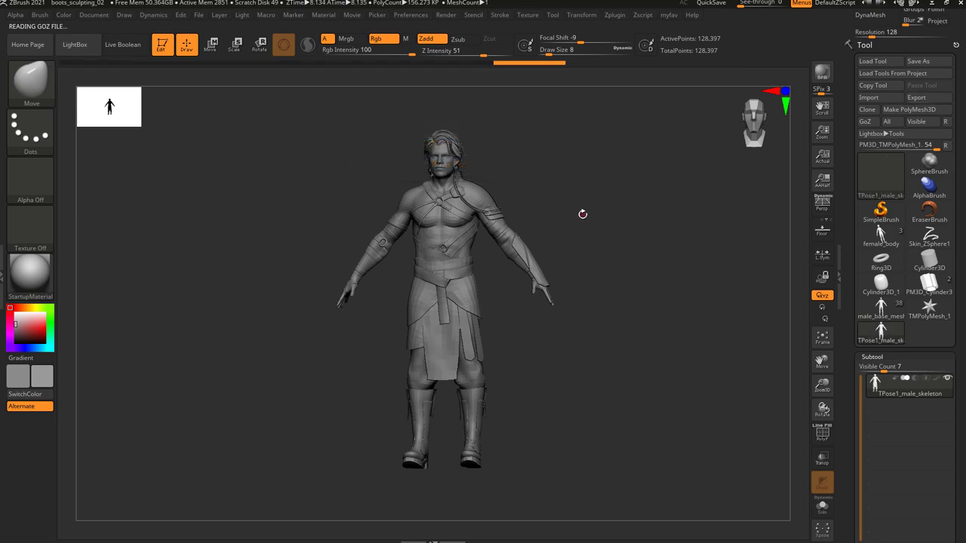
{"action": "left_click_drag", "start_coordinate": [582, 214], "coordinate": [668, 306]}
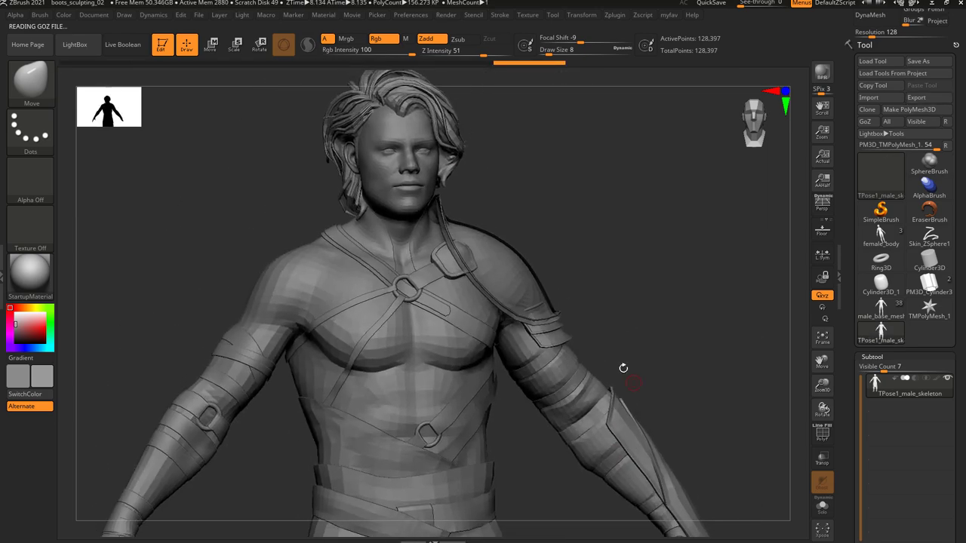
{"action": "key", "text": "shift+f"}
{"action": "left_click_drag", "start_coordinate": [685, 305], "coordinate": [626, 70]}
{"action": "left_click_drag", "start_coordinate": [579, 337], "coordinate": [566, 69], "text": "alt"}
{"action": "left_click_drag", "start_coordinate": [566, 309], "coordinate": [619, 476], "text": "alt"}
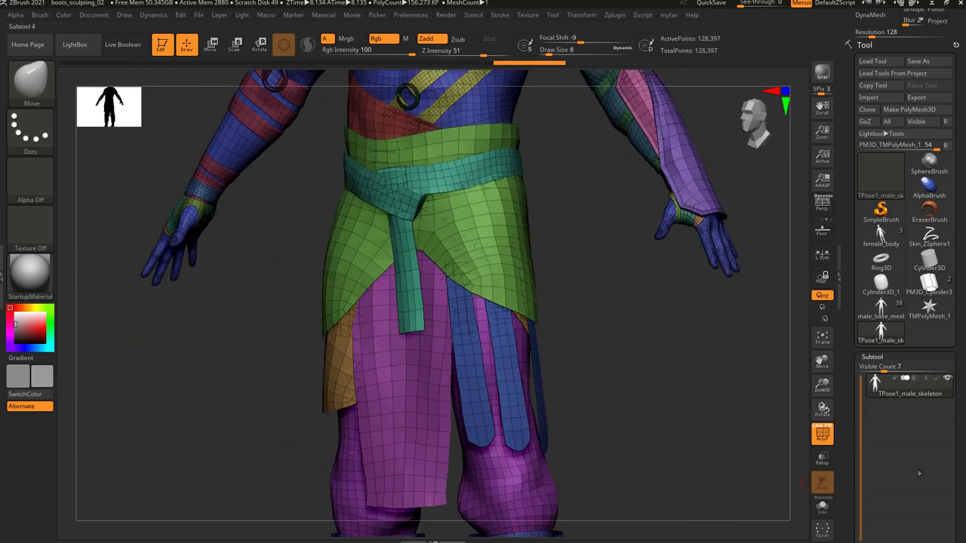
Delete the combined TPose mesh and return to the original character with its separate subtools.
{"action": "left_click_drag", "start_coordinate": [850, 412], "coordinate": [837, 302]}
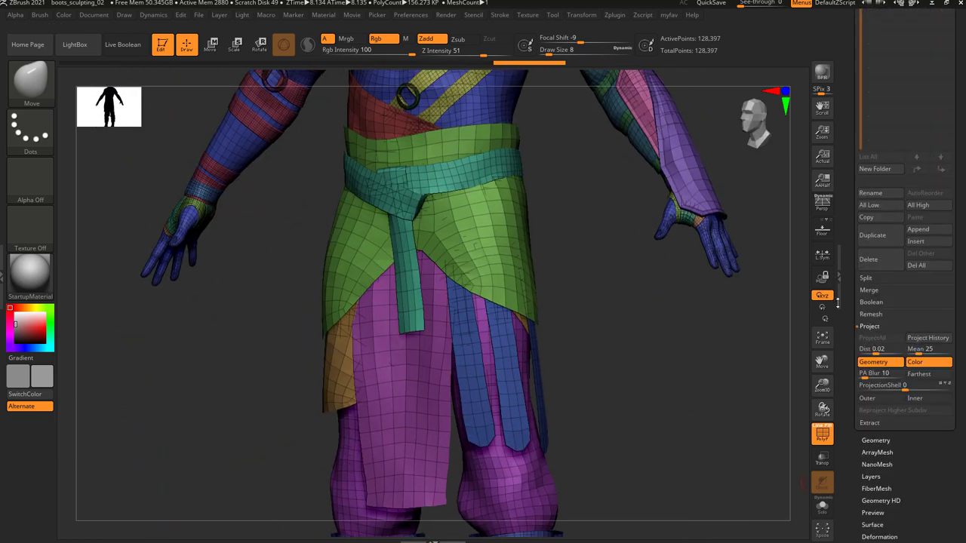
{"action": "left_click", "coordinate": [872, 261]}
{"action": "left_click", "coordinate": [789, 287]}
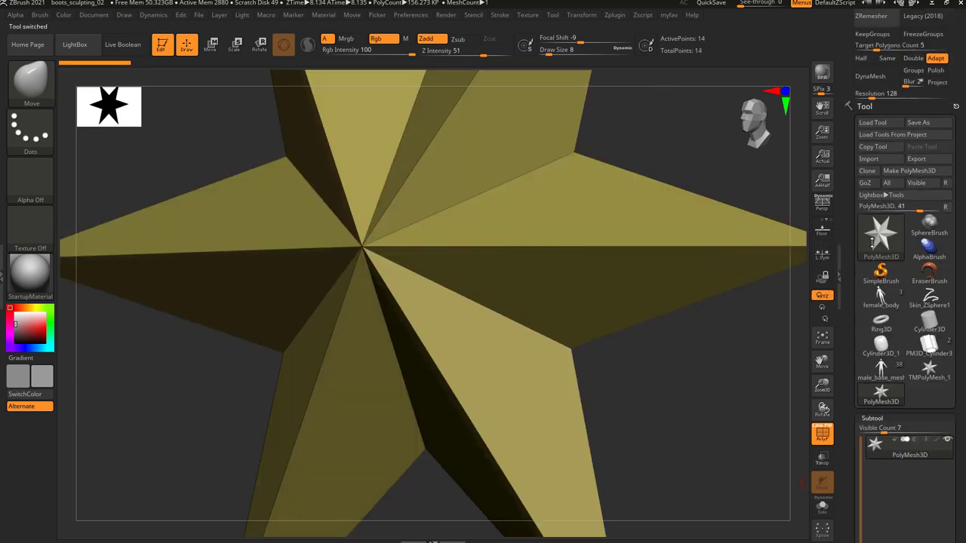
{"action": "scroll", "coordinate": [872, 236], "scroll_direction": "down", "scroll_amount": 4}
{"action": "key", "text": "ctrl+z"}
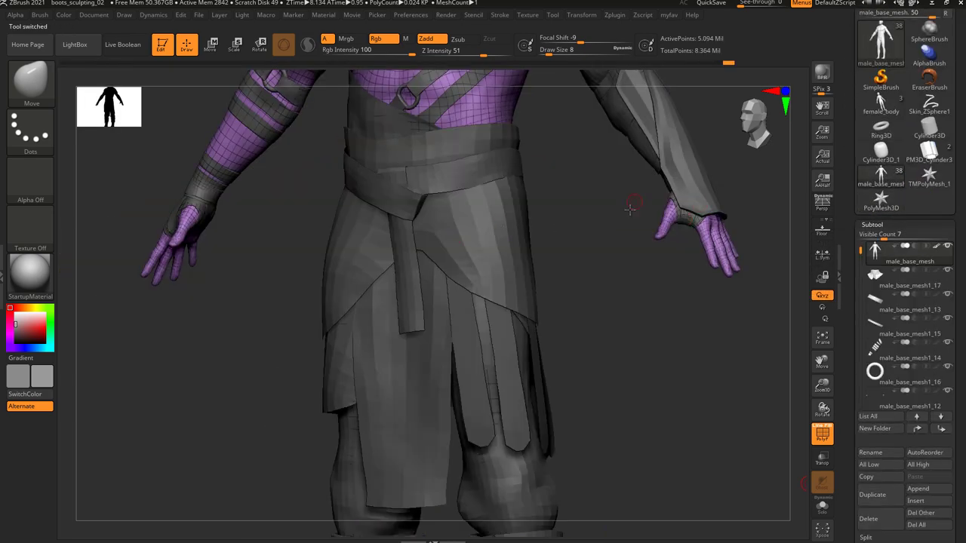
Select the shoulder armor on the original character, isolate it to check its low-resolution surface, and show every subtool again.
{"action": "mouse_move", "coordinate": [623, 227]}
{"action": "left_mouse_down", "text": "alt"}
{"action": "mouse_move", "coordinate": [679, 460]}
{"action": "mouse_move", "coordinate": [679, 502]}
{"action": "left_mouse_up", "text": "alt"}
{"action": "left_click", "coordinate": [610, 257], "text": "alt"}
{"action": "key", "text": "alt+s"}
{"action": "key", "text": "shift+f"}
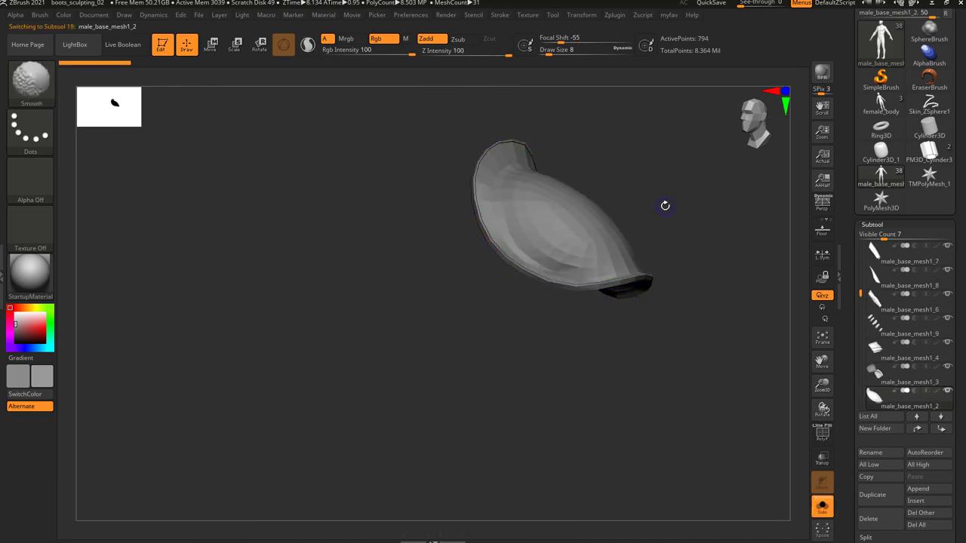
{"action": "key", "text": "2"}
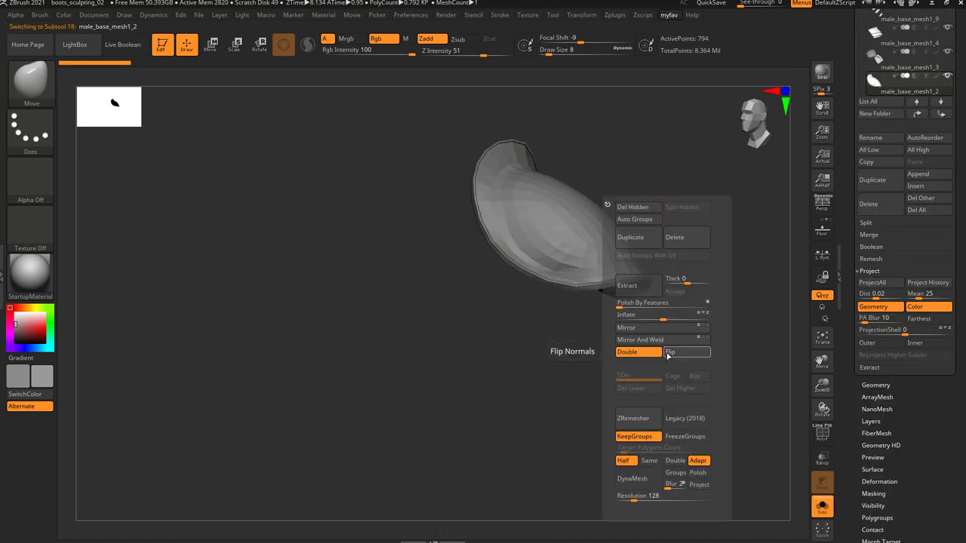
{"action": "left_click_drag", "start_coordinate": [604, 355], "coordinate": [526, 358], "text": "shift"}
{"action": "key", "text": "alt+s"}
{"action": "right_click_drag", "start_coordinate": [709, 282], "coordinate": [679, 233], "text": "ctrl"}
{"action": "right_click_drag", "start_coordinate": [679, 232], "coordinate": [621, 190], "text": "alt"}
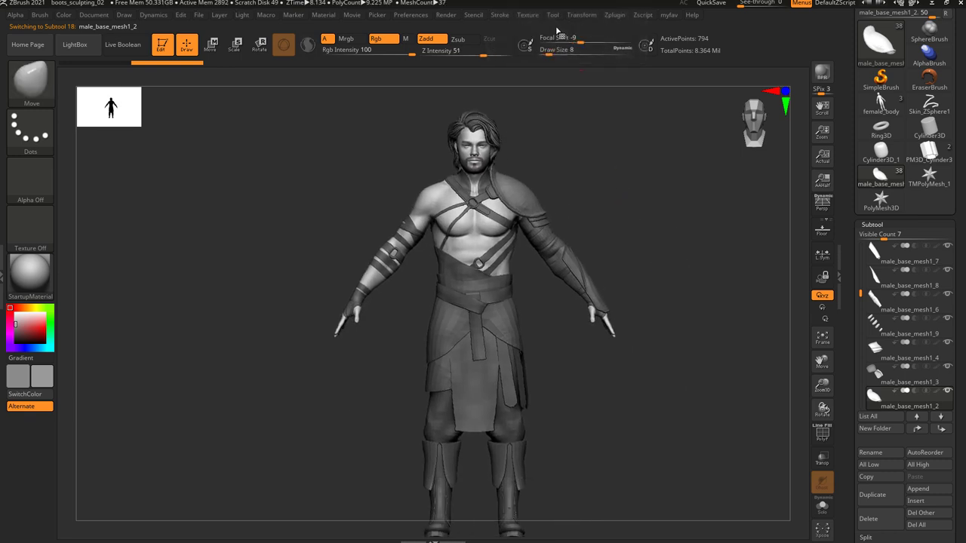
Generate a new combined TPoseMesh from all subtools with Transpose Master and inspect its wireframe from several sides.
{"action": "left_click", "coordinate": [624, 16]}
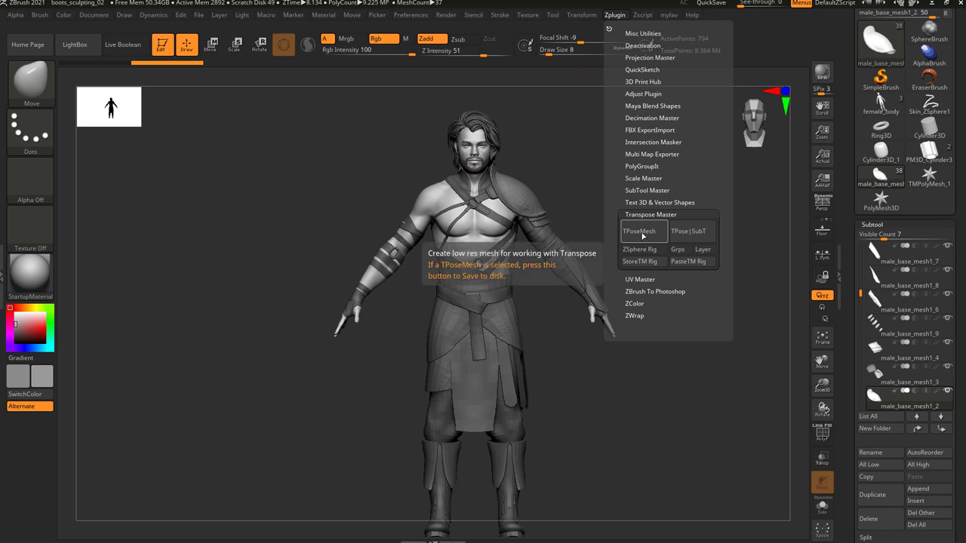
{"action": "left_click", "coordinate": [642, 237]}
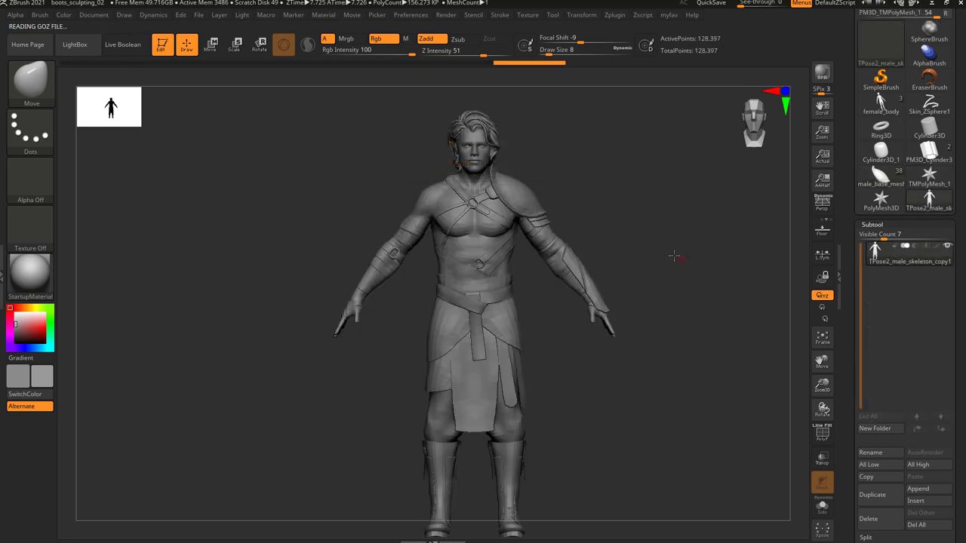
{"action": "mouse_move", "coordinate": [671, 254]}
{"action": "left_mouse_down"}
{"action": "mouse_move", "coordinate": [660, 196]}
{"action": "mouse_move", "coordinate": [642, 198]}
{"action": "mouse_move", "coordinate": [644, 279]}
{"action": "mouse_move", "coordinate": [720, 415]}
{"action": "mouse_move", "coordinate": [634, 323]}
{"action": "mouse_move", "coordinate": [593, 510]}
{"action": "left_mouse_up"}
{"action": "key", "text": "shift+f"}
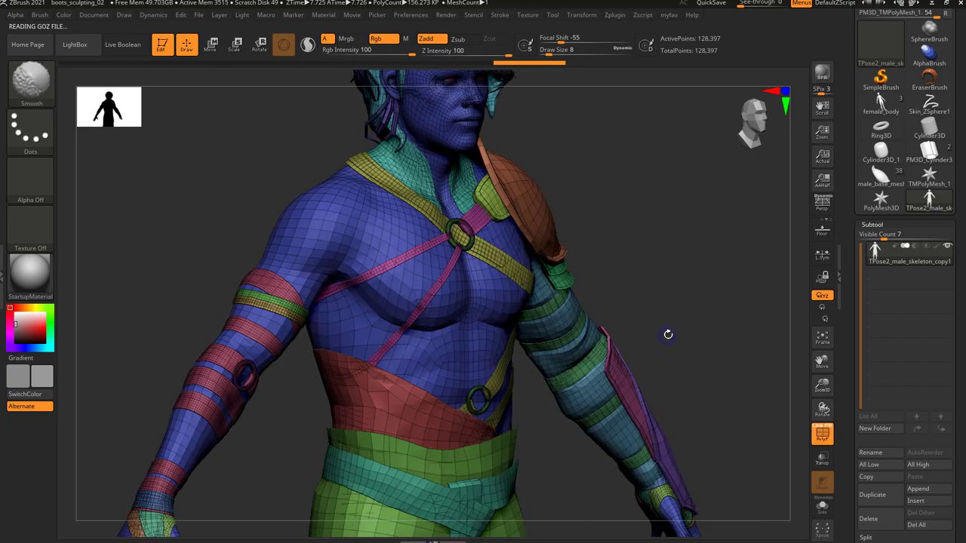
{"action": "left_click_drag", "start_coordinate": [676, 303], "coordinate": [466, 309]}
{"action": "left_click_drag", "start_coordinate": [675, 252], "coordinate": [370, 240], "text": "alt"}
{"action": "left_click_drag", "start_coordinate": [608, 465], "coordinate": [608, 197], "text": "alt"}
{"action": "mouse_move", "coordinate": [642, 272]}
{"action": "left_mouse_down"}
{"action": "mouse_move", "coordinate": [620, 273]}
{"action": "mouse_move", "coordinate": [637, 261]}
{"action": "left_mouse_up"}
{"action": "key", "text": "shift+f"}
{"action": "left_click_drag", "start_coordinate": [637, 261], "coordinate": [683, 268], "text": "alt"}
Export the combined TPose mesh in OBJ format to the Downloads folder as To_Mixamo.
{"action": "left_click_drag", "start_coordinate": [848, 356], "coordinate": [869, 255]}
{"action": "left_click", "coordinate": [889, 202]}
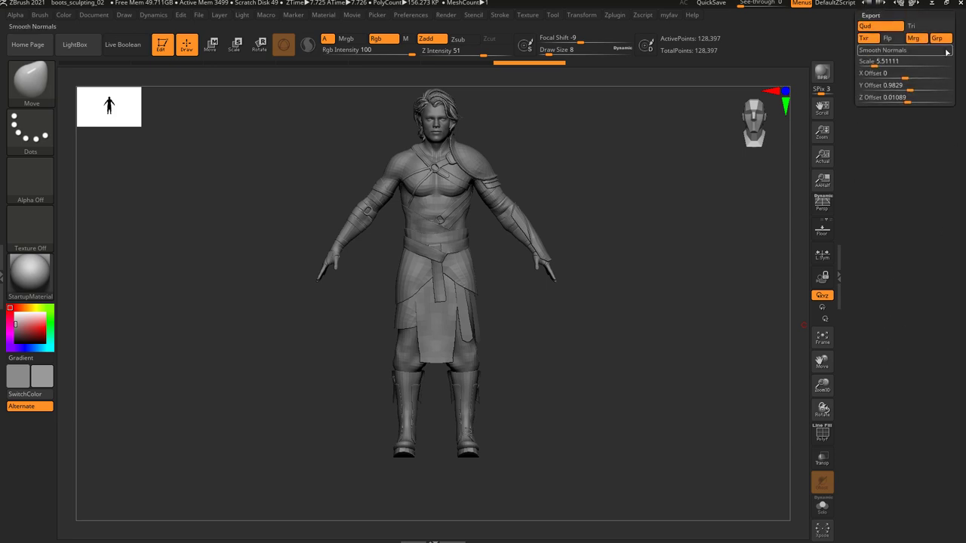
{"action": "left_click_drag", "start_coordinate": [931, 139], "coordinate": [848, 252]}
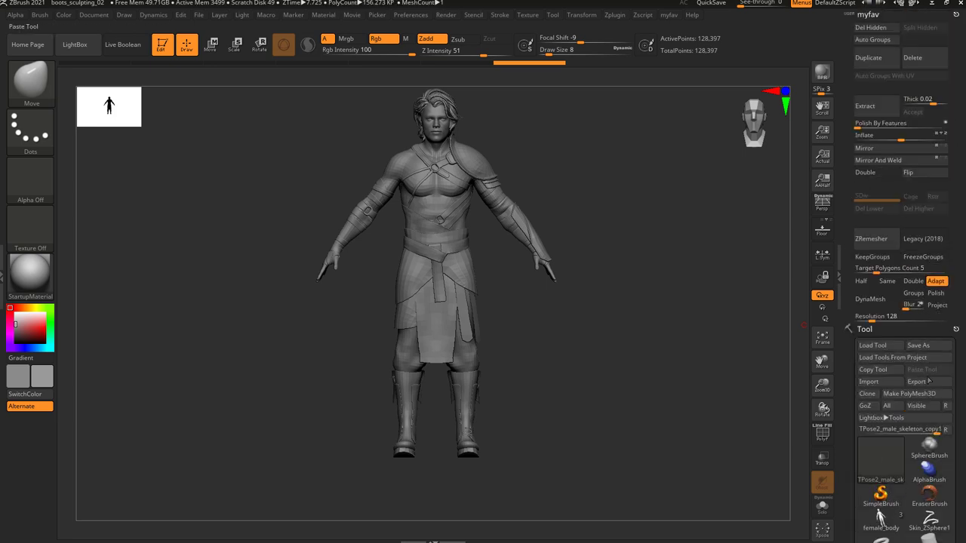
{"action": "left_click", "coordinate": [928, 381]}
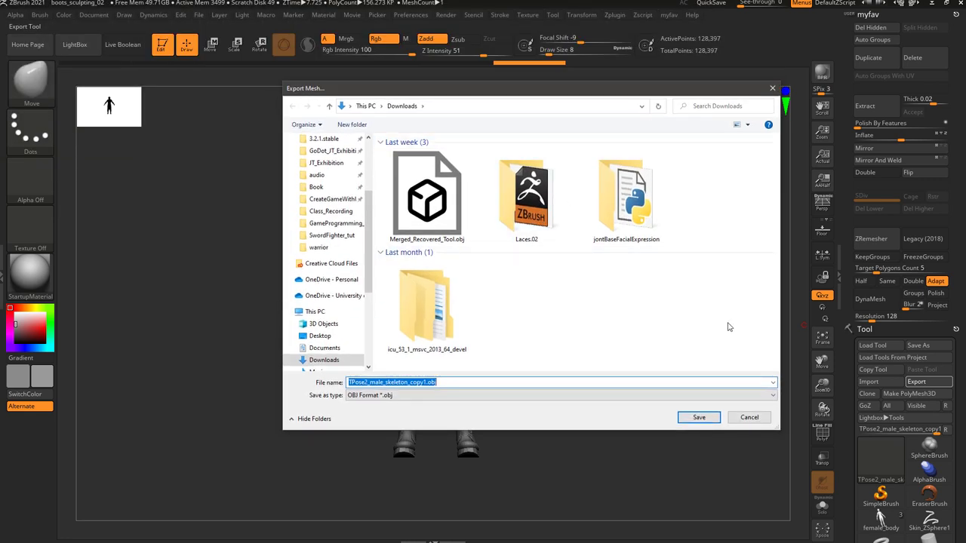
{"action": "type", "text": "To"}
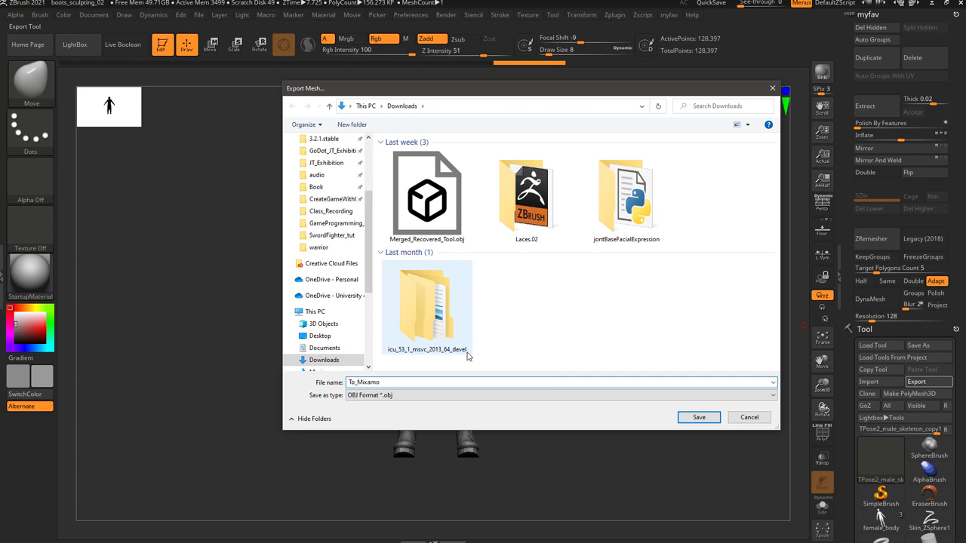
{"action": "type", "text": "_Mixamo"}
{"action": "left_click", "coordinate": [699, 417]}
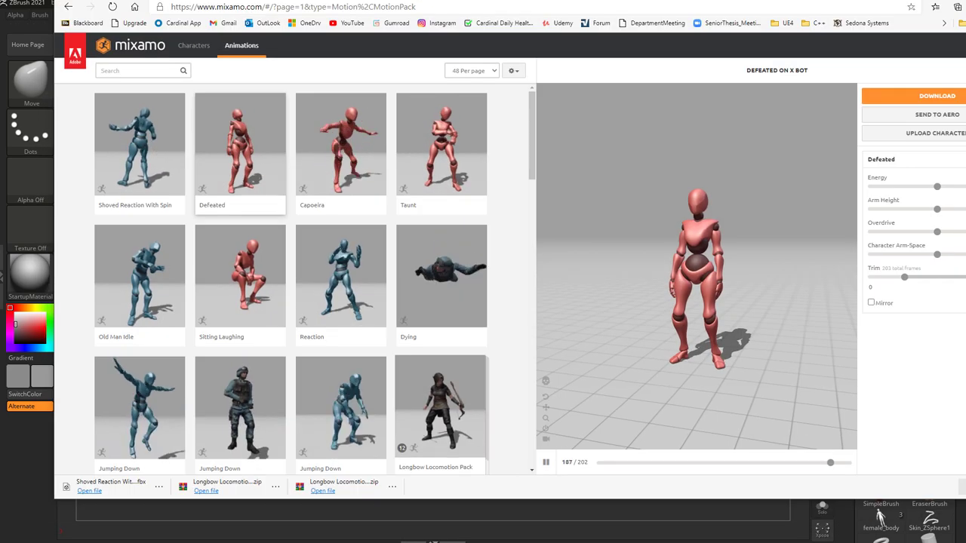
Switch to the Mixamo website in the browser and fit its window to the screen.
{"action": "left_click_drag", "start_coordinate": [416, 1], "coordinate": [360, 8]}
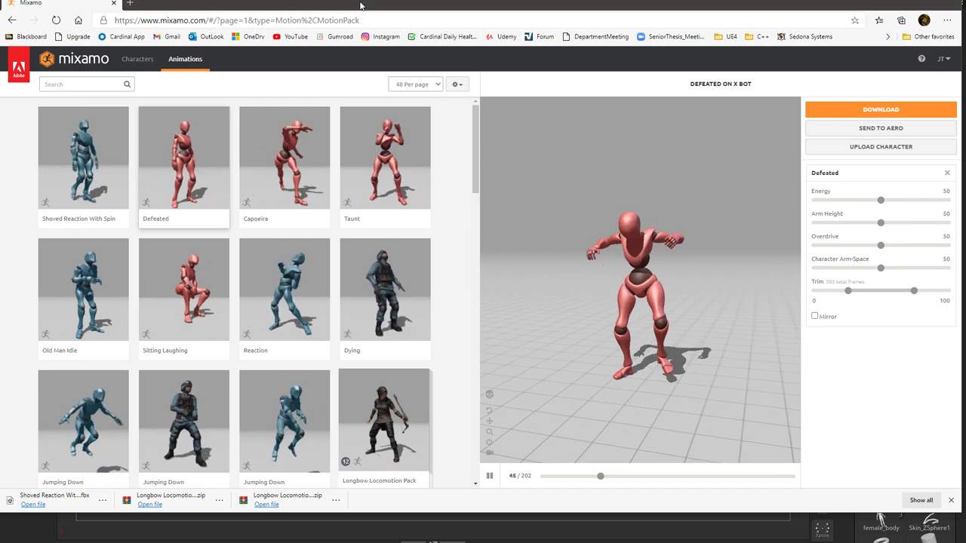
{"action": "left_click_drag", "start_coordinate": [955, 520], "coordinate": [965, 542]}
{"action": "left_click", "coordinate": [959, 531]}
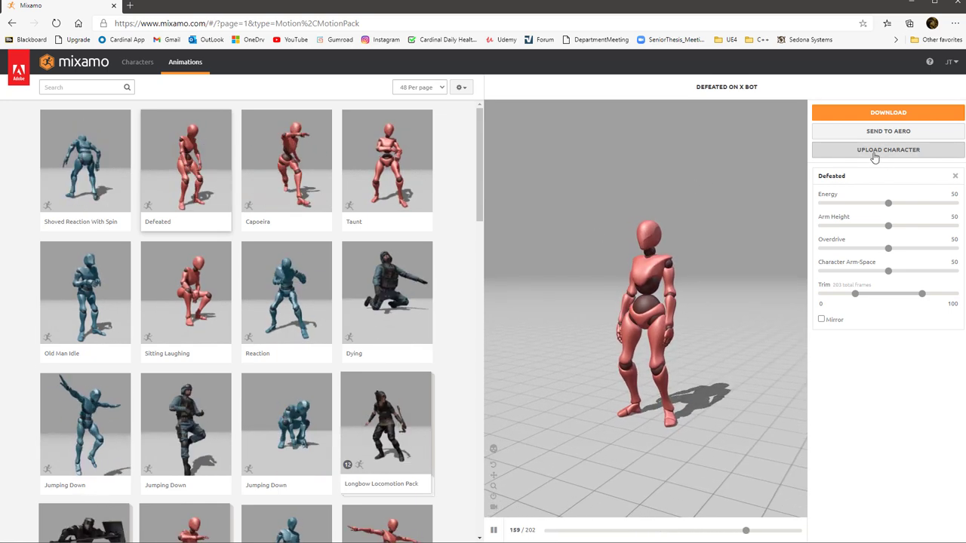
Upload To_Mixamo.obj from the Downloads folder as a new Mixamo character.
{"action": "left_click", "coordinate": [830, 153]}
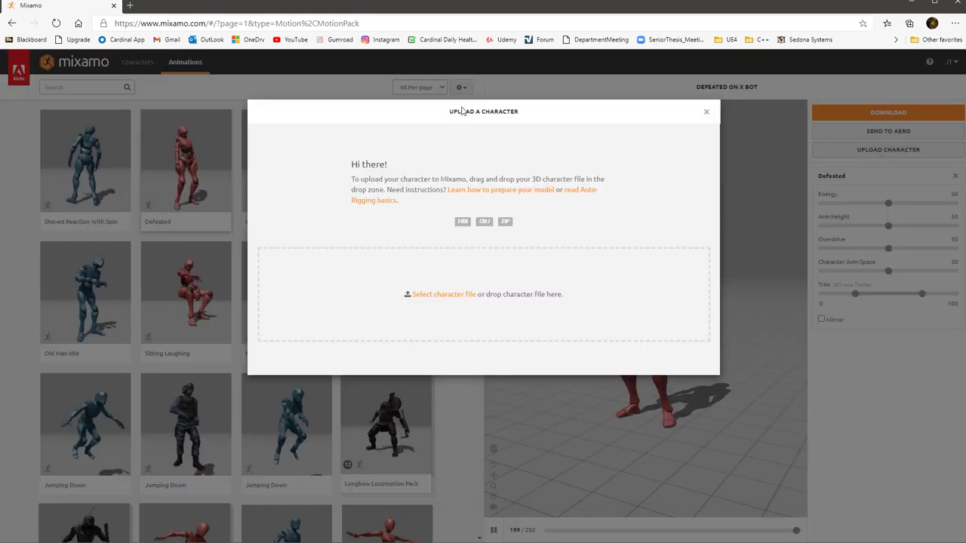
{"action": "left_click", "coordinate": [461, 291]}
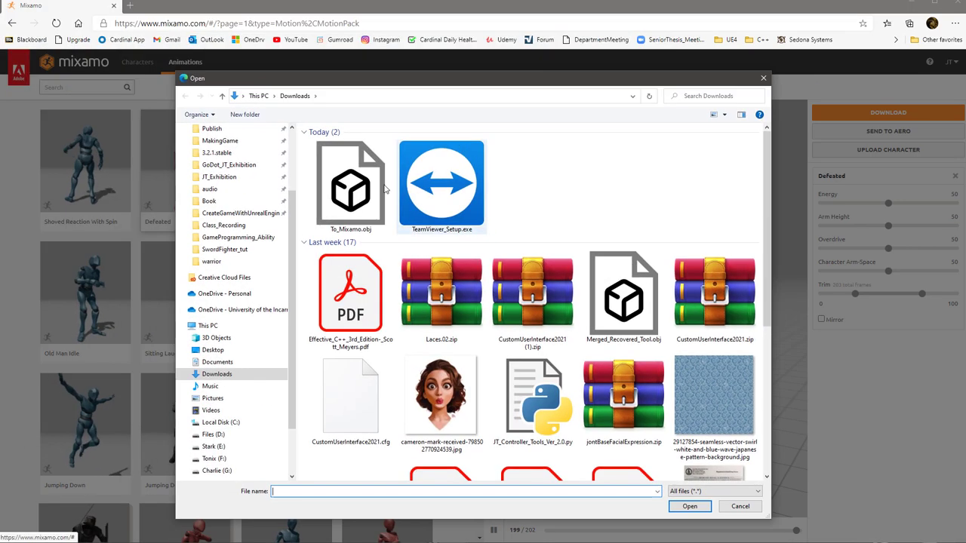
{"action": "left_click", "coordinate": [351, 185]}
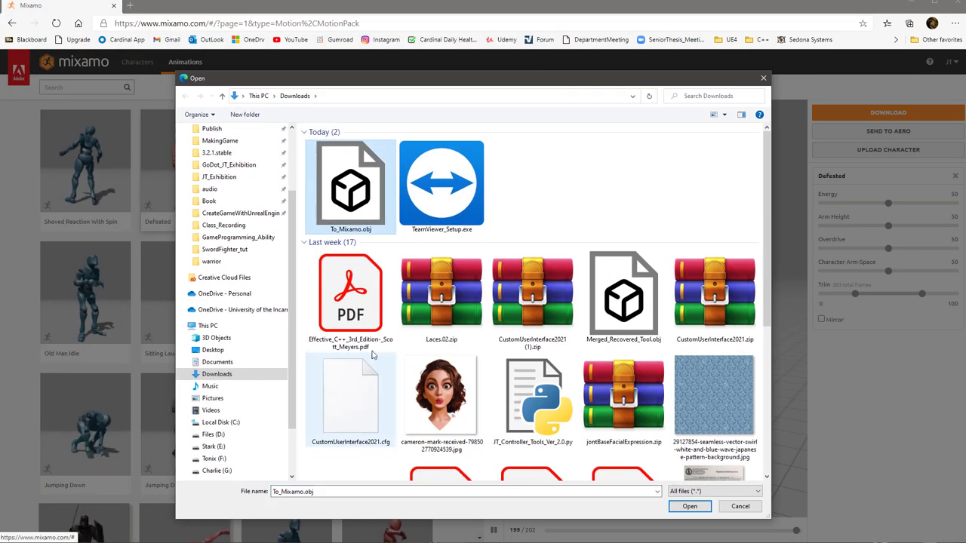
{"action": "key", "text": "Return"}
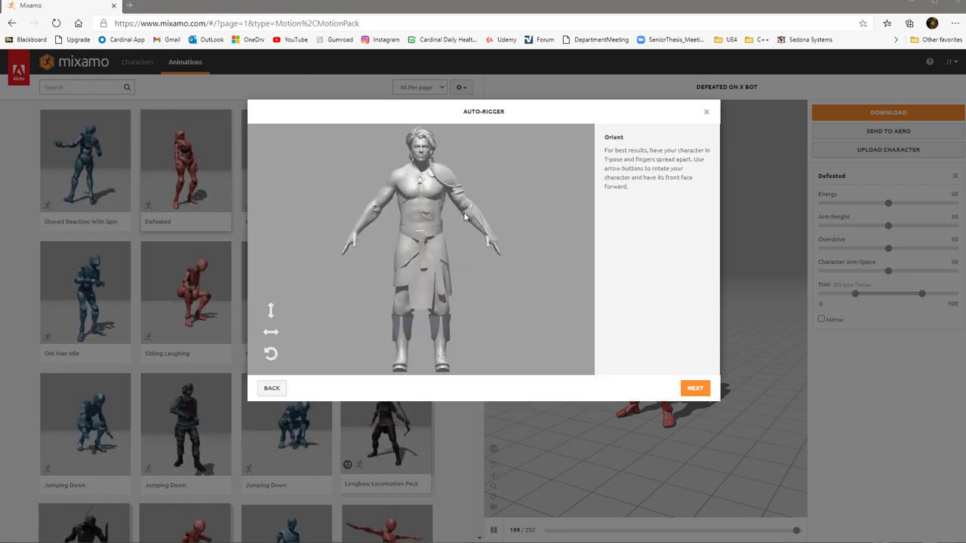
Accept the character's front-facing orientation and place the chin marker on its chin.
{"action": "left_click", "coordinate": [695, 389]}
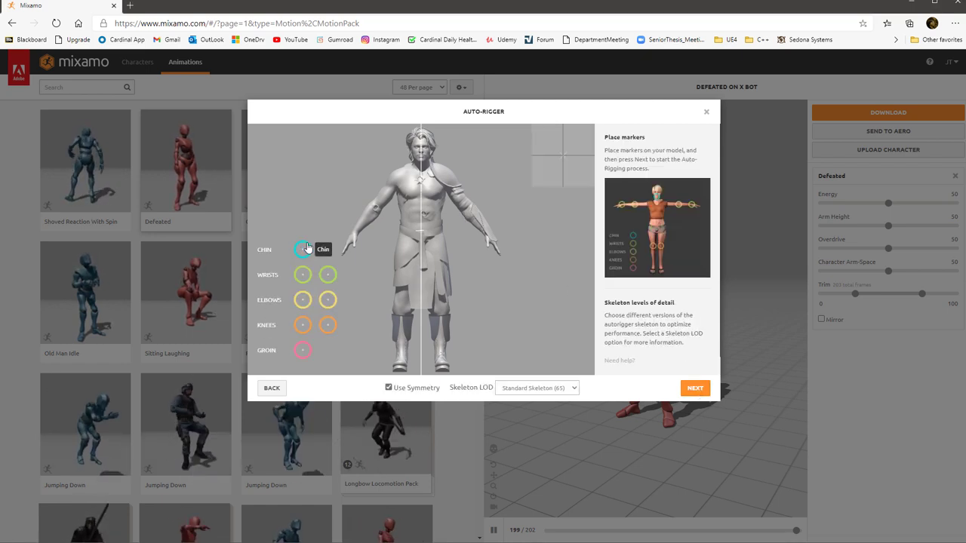
{"action": "mouse_move", "coordinate": [387, 153]}
{"action": "left_mouse_down"}
{"action": "mouse_move", "coordinate": [430, 160]}
{"action": "mouse_move", "coordinate": [421, 163]}
{"action": "left_mouse_up"}
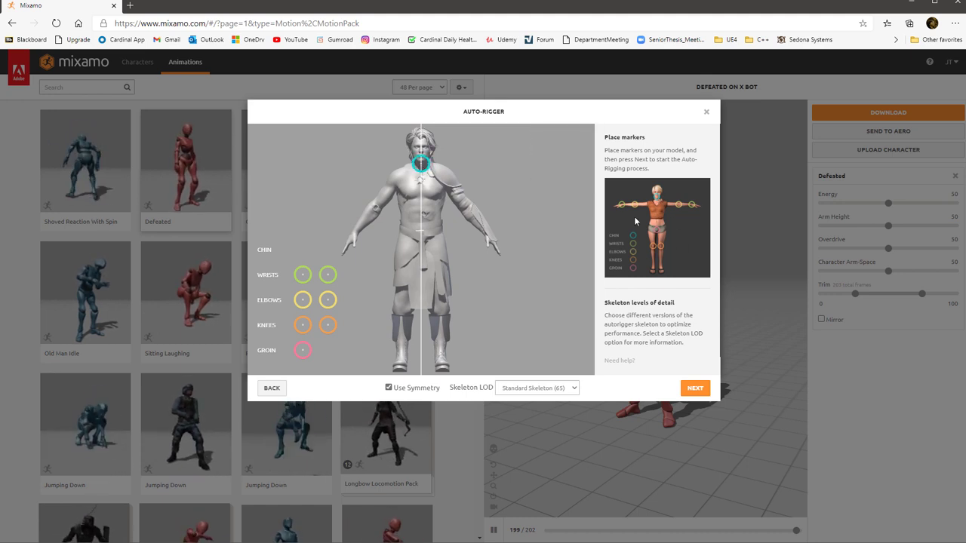
{"action": "left_click_drag", "start_coordinate": [423, 168], "coordinate": [423, 165]}
Place the wrist markers at the character's elbows and the elbow markers at its wrists, using symmetry.
{"action": "mouse_move", "coordinate": [299, 276]}
{"action": "left_mouse_down"}
{"action": "mouse_move", "coordinate": [375, 206]}
{"action": "mouse_move", "coordinate": [468, 213]}
{"action": "left_mouse_up"}
{"action": "mouse_move", "coordinate": [300, 305]}
{"action": "left_mouse_down"}
{"action": "mouse_move", "coordinate": [339, 243]}
{"action": "mouse_move", "coordinate": [297, 278]}
{"action": "left_mouse_up"}
{"action": "left_click_drag", "start_coordinate": [376, 211], "coordinate": [355, 236]}
{"action": "left_click_drag", "start_coordinate": [298, 279], "coordinate": [320, 249]}
{"action": "left_click_drag", "start_coordinate": [354, 232], "coordinate": [379, 212]}
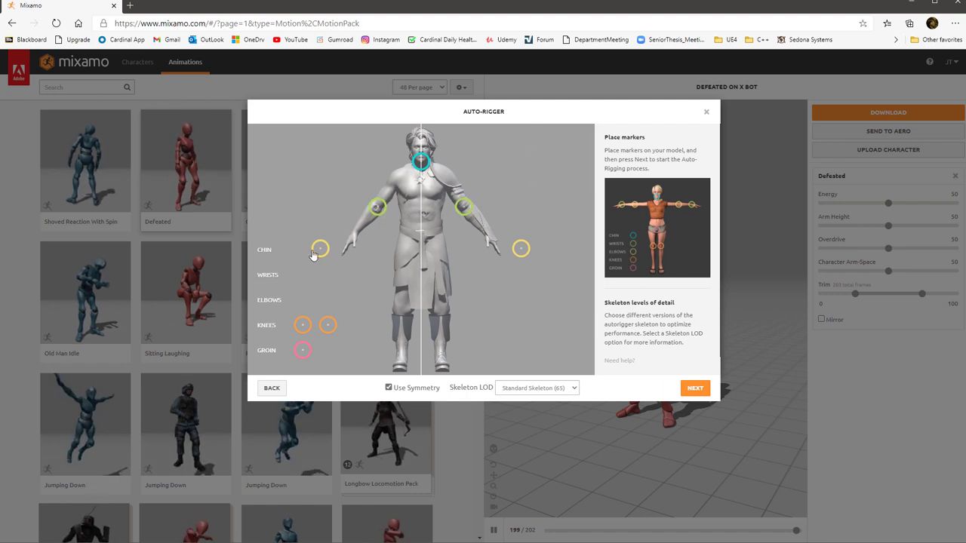
{"action": "left_click_drag", "start_coordinate": [313, 253], "coordinate": [360, 231]}
{"action": "left_click_drag", "start_coordinate": [483, 231], "coordinate": [487, 237]}
{"action": "left_click_drag", "start_coordinate": [464, 206], "coordinate": [468, 214]}
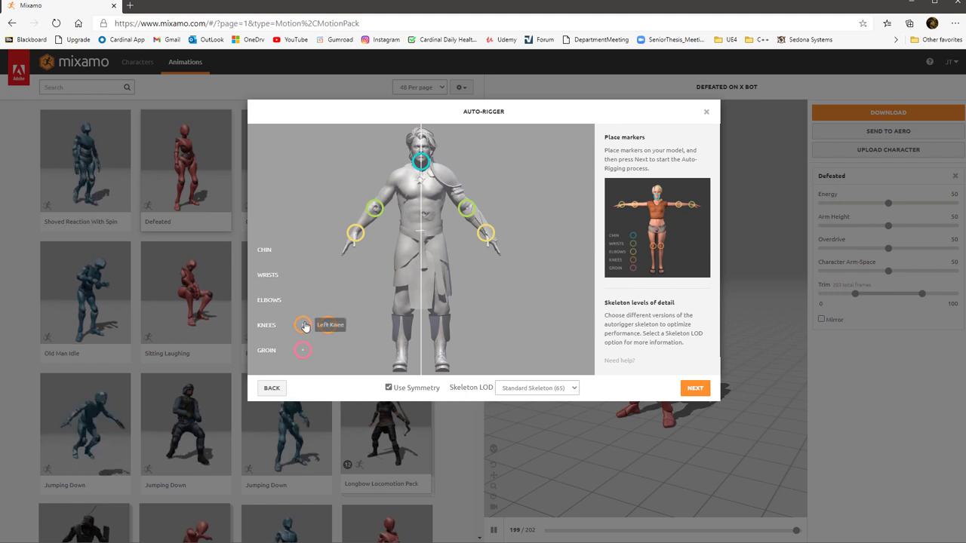
Place the knee and groin markers on the character and try to run the auto-rigging.
{"action": "left_click_drag", "start_coordinate": [302, 325], "coordinate": [401, 310]}
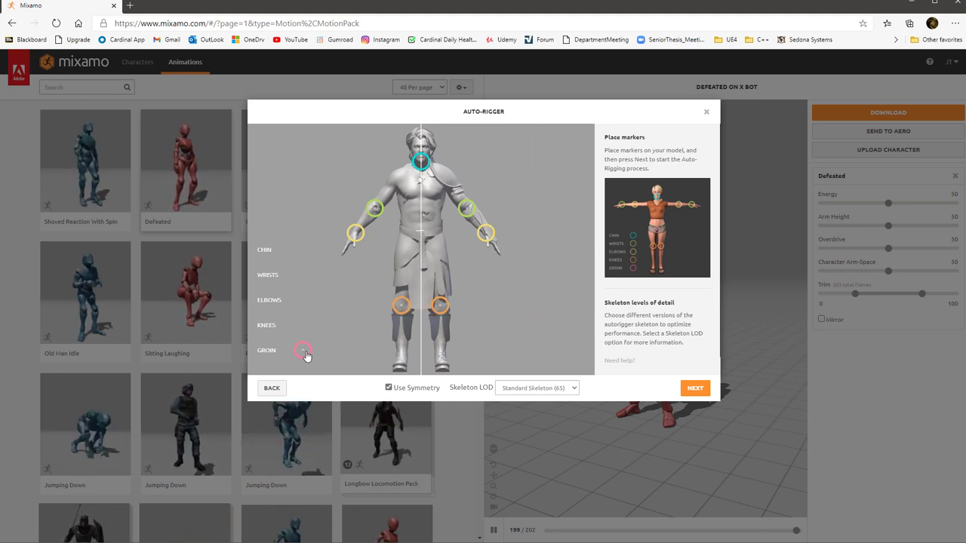
{"action": "left_click_drag", "start_coordinate": [306, 356], "coordinate": [423, 259]}
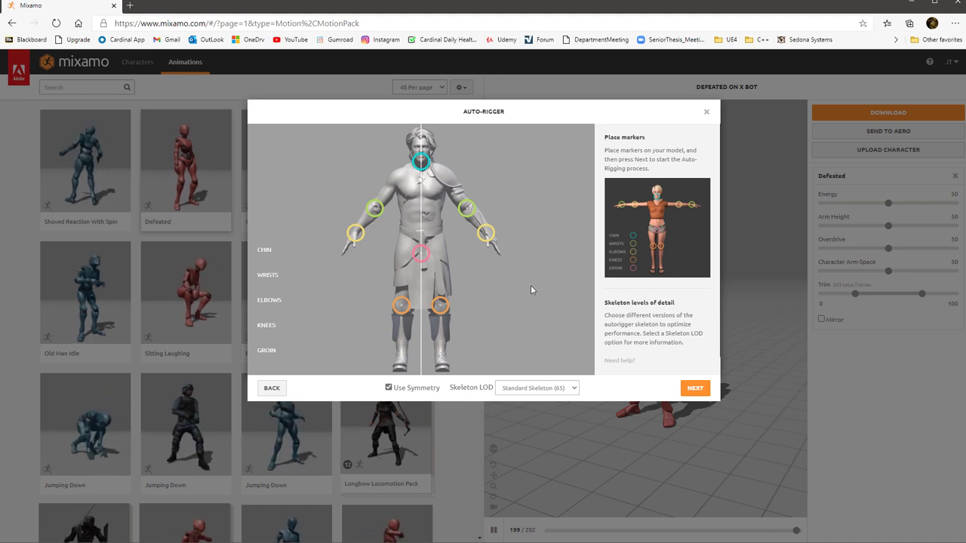
{"action": "left_click", "coordinate": [696, 386]}
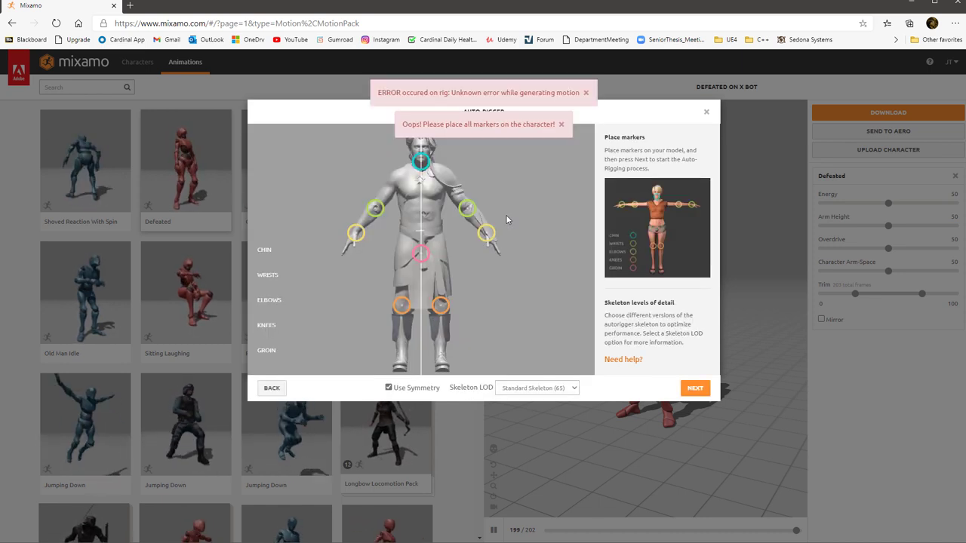
Dismiss the error, slightly adjust the arm and groin markers, and try the auto-rigging again.
{"action": "left_click", "coordinate": [587, 93]}
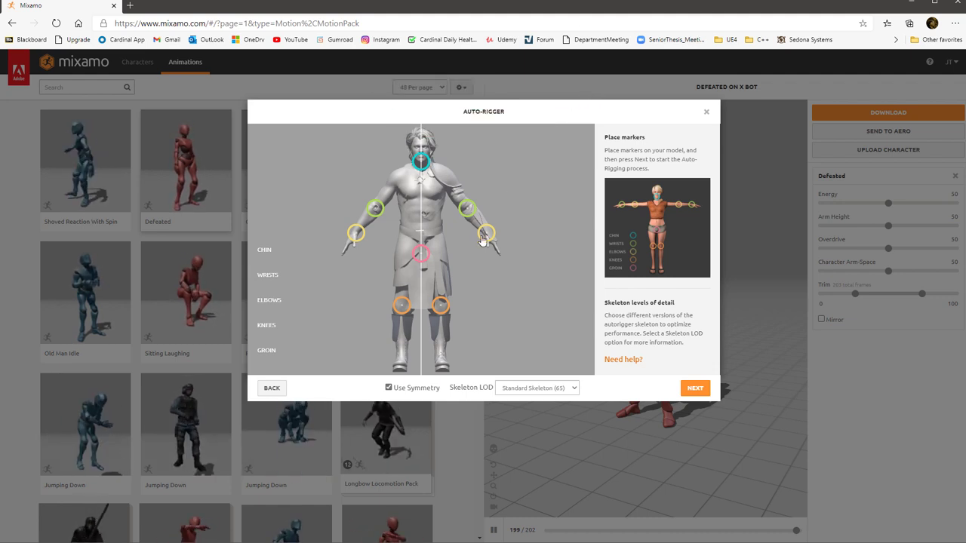
{"action": "left_click_drag", "start_coordinate": [487, 234], "coordinate": [485, 232]}
{"action": "left_click_drag", "start_coordinate": [376, 211], "coordinate": [377, 212]}
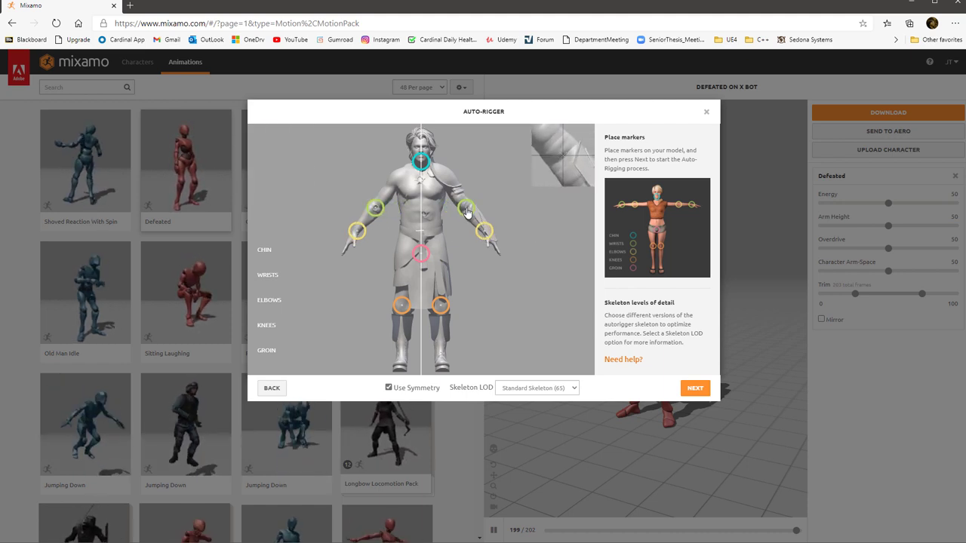
{"action": "left_click_drag", "start_coordinate": [467, 214], "coordinate": [466, 215]}
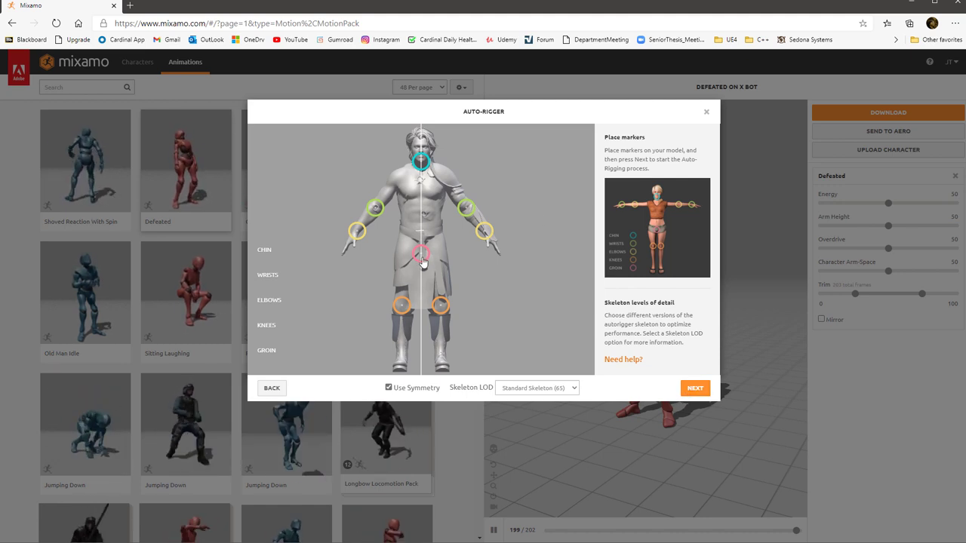
{"action": "left_click_drag", "start_coordinate": [422, 260], "coordinate": [421, 257]}
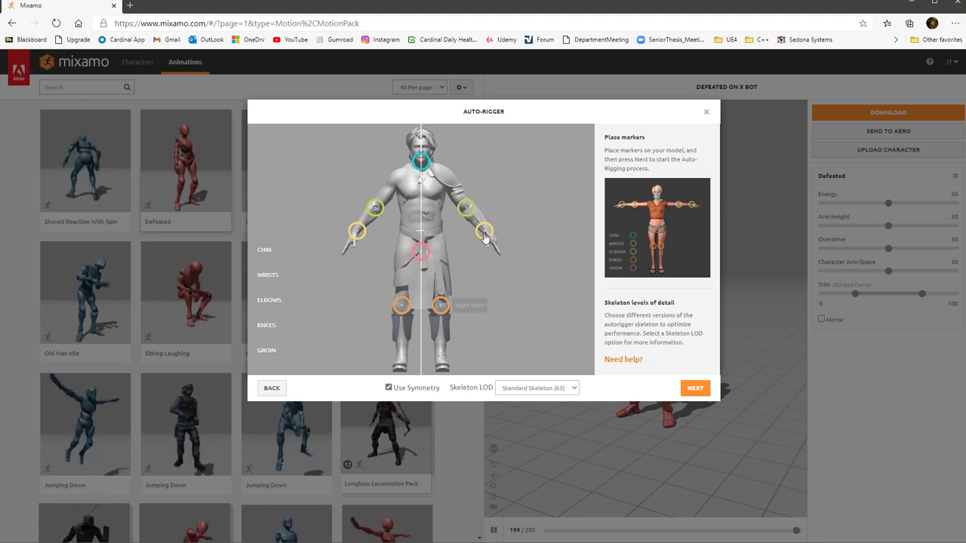
{"action": "left_click", "coordinate": [687, 388]}
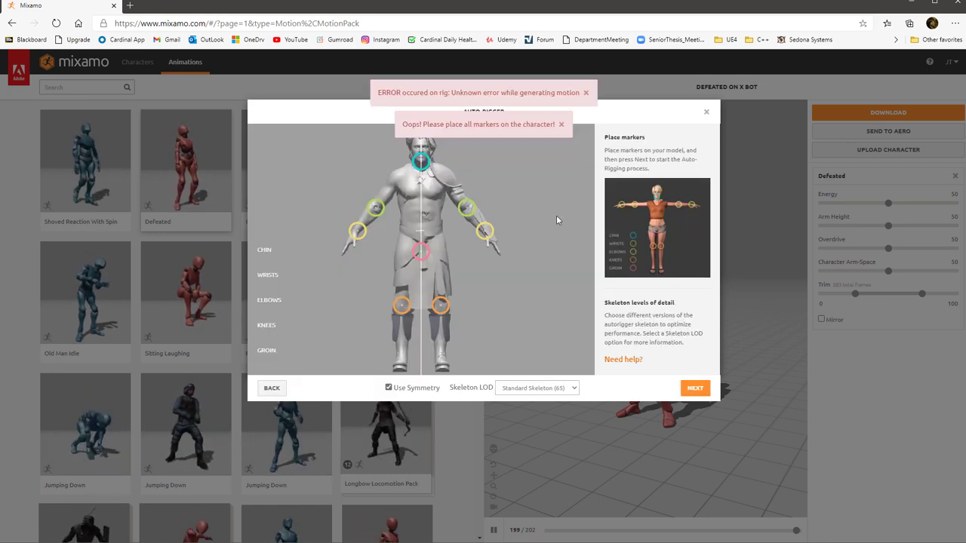
{"action": "left_click", "coordinate": [271, 388]}
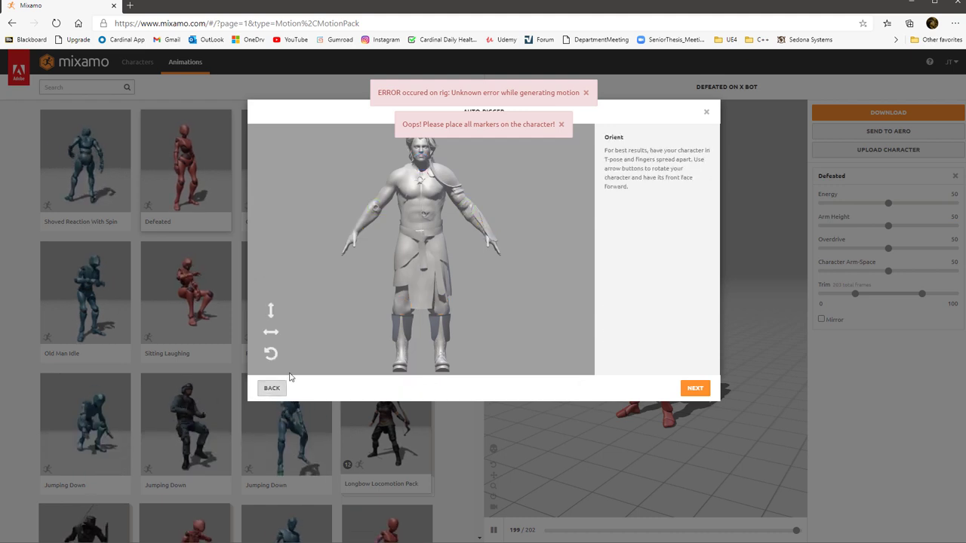
{"action": "left_click", "coordinate": [695, 388]}
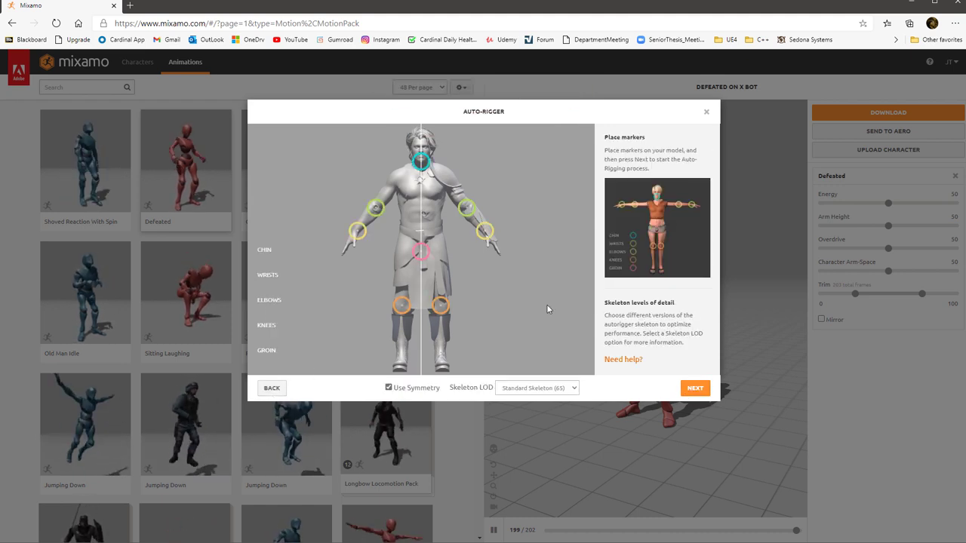
{"action": "left_click", "coordinate": [276, 392]}
{"action": "left_click", "coordinate": [695, 388]}
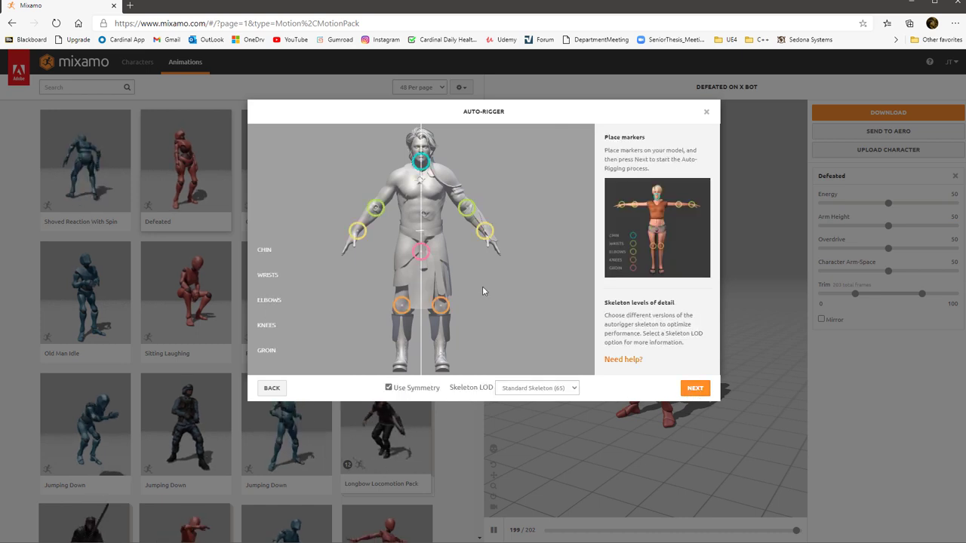
{"action": "left_click", "coordinate": [277, 390]}
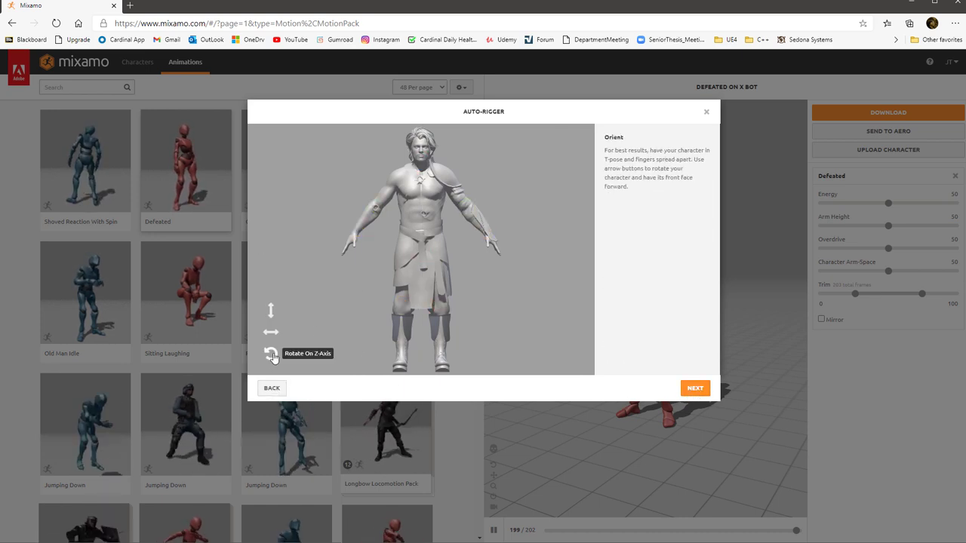
{"action": "left_click", "coordinate": [695, 388]}
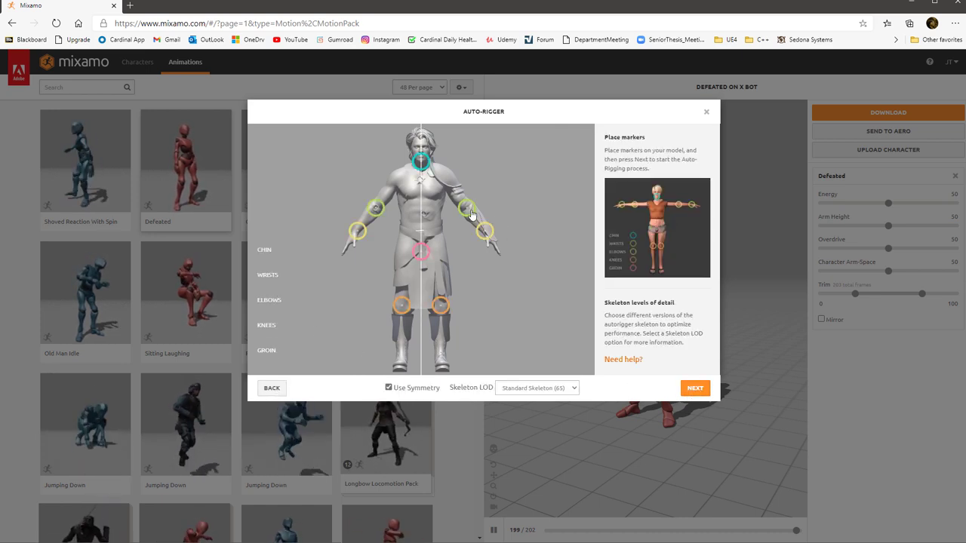
{"action": "left_click_drag", "start_coordinate": [469, 211], "coordinate": [465, 211]}
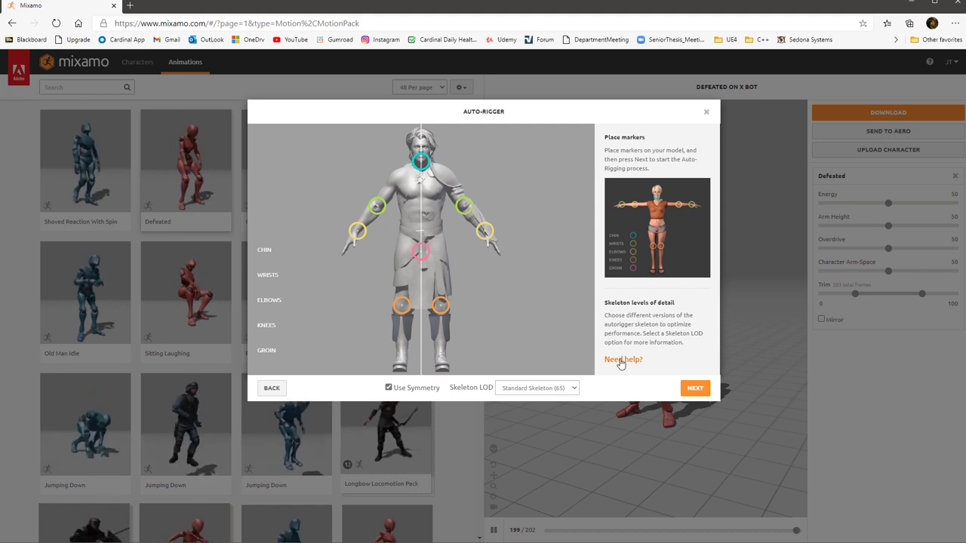
{"action": "left_click", "coordinate": [508, 390]}
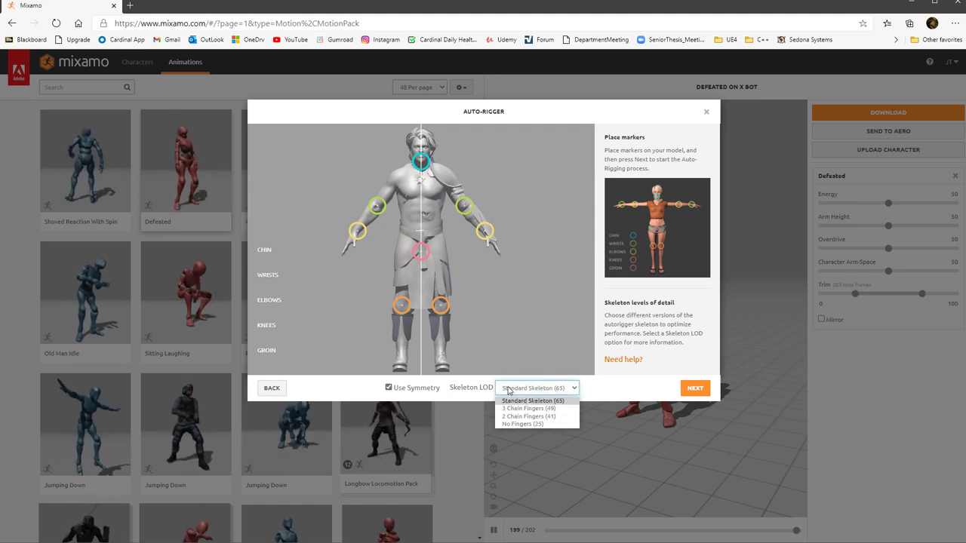
{"action": "left_click", "coordinate": [508, 390]}
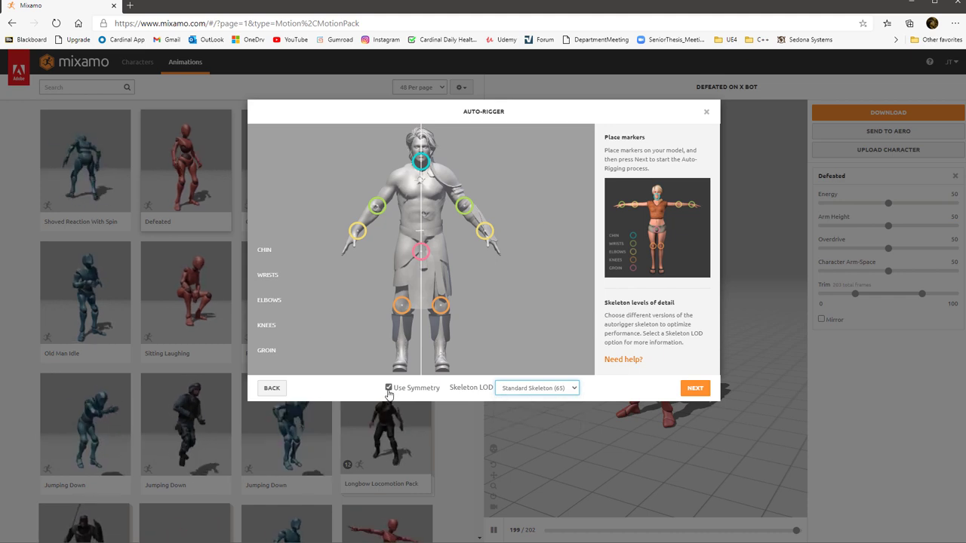
Return to the character upload and upload To_Mixamo.obj again to restart the auto-rigging setup.
{"action": "left_click", "coordinate": [271, 388]}
{"action": "left_click", "coordinate": [271, 388]}
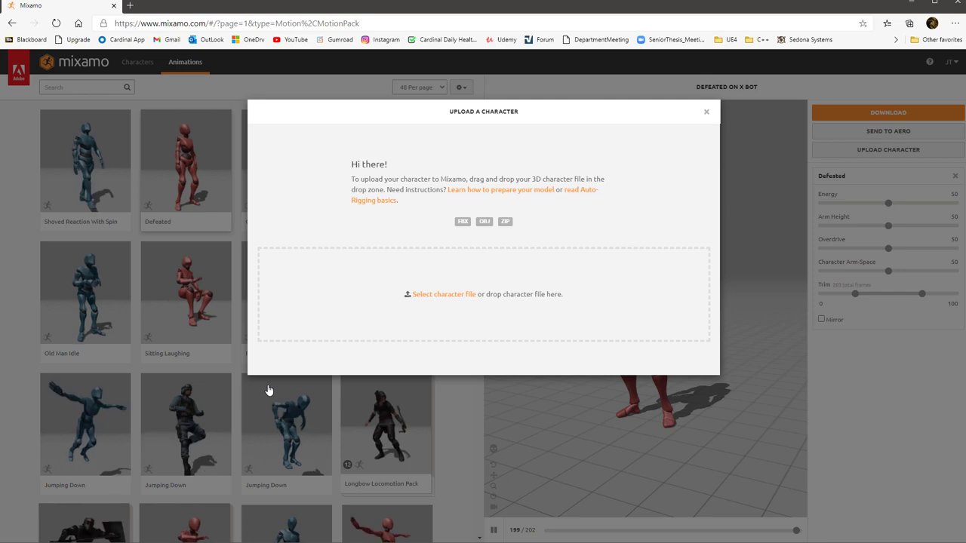
{"action": "left_click", "coordinate": [451, 293]}
{"action": "double_click", "coordinate": [382, 178]}
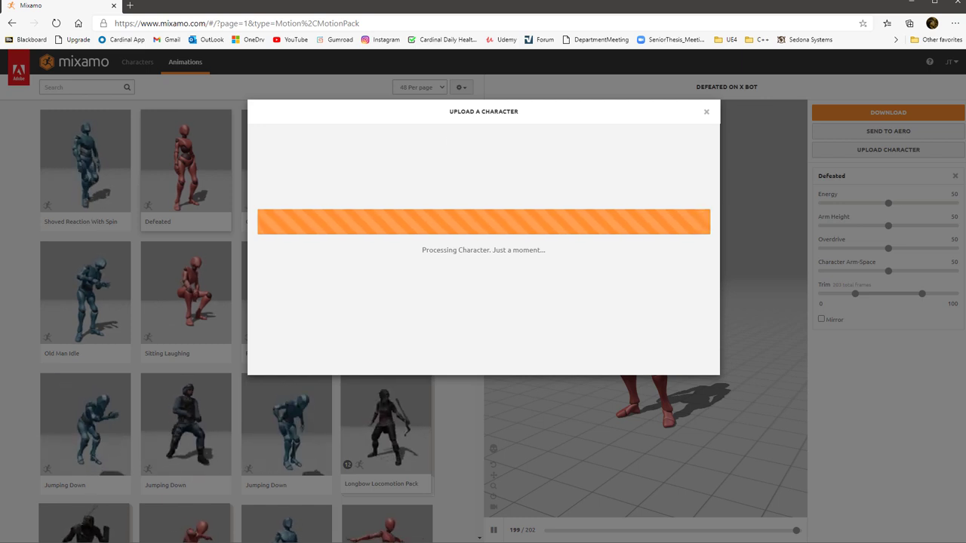
Accept the character's orientation and place the chin, wrist, elbow, knee and groin markers on their matching body parts with symmetry.
{"action": "left_click", "coordinate": [695, 388]}
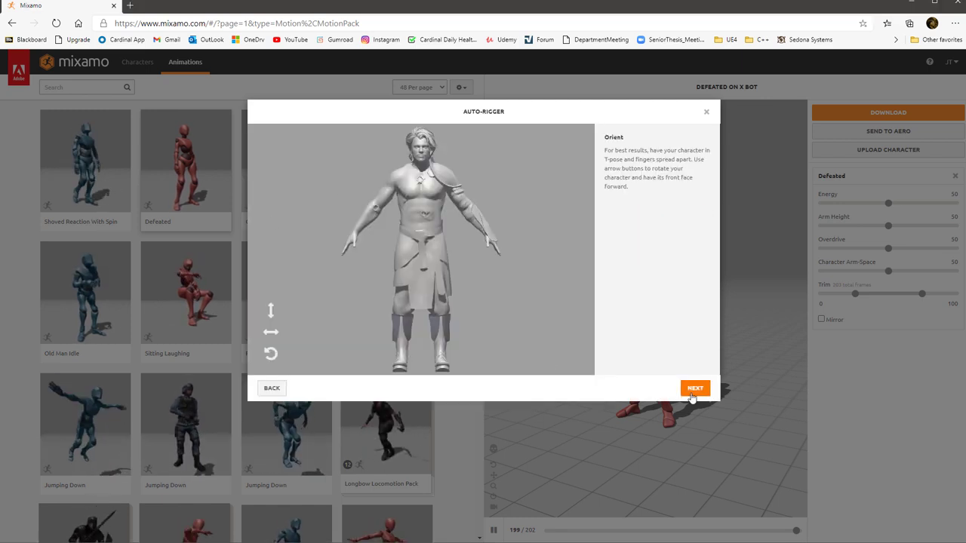
{"action": "mouse_move", "coordinate": [312, 250]}
{"action": "left_mouse_down"}
{"action": "mouse_move", "coordinate": [411, 182]}
{"action": "mouse_move", "coordinate": [420, 162]}
{"action": "left_mouse_up"}
{"action": "left_click_drag", "start_coordinate": [303, 276], "coordinate": [351, 255]}
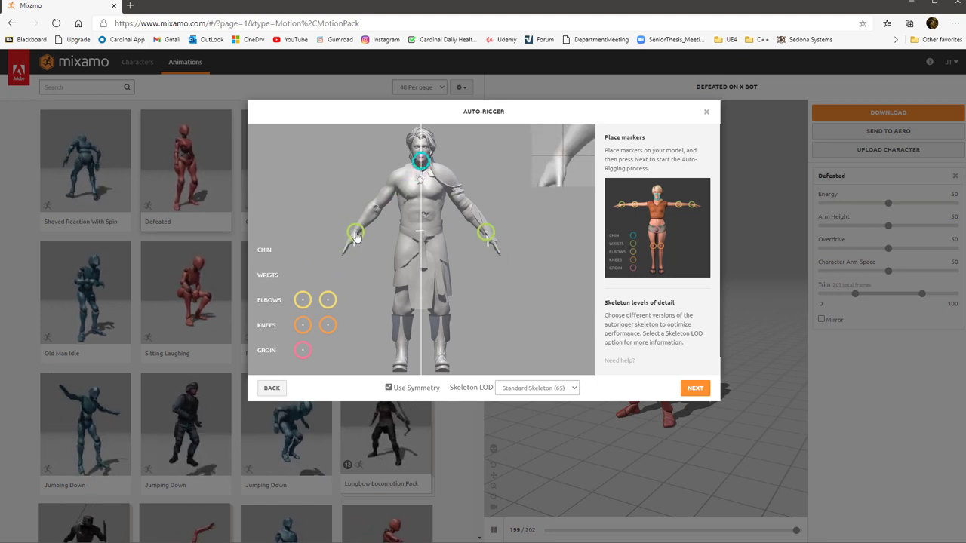
{"action": "left_click_drag", "start_coordinate": [357, 237], "coordinate": [357, 236]}
{"action": "left_click_drag", "start_coordinate": [302, 299], "coordinate": [376, 210]}
{"action": "left_click_drag", "start_coordinate": [303, 325], "coordinate": [402, 314]}
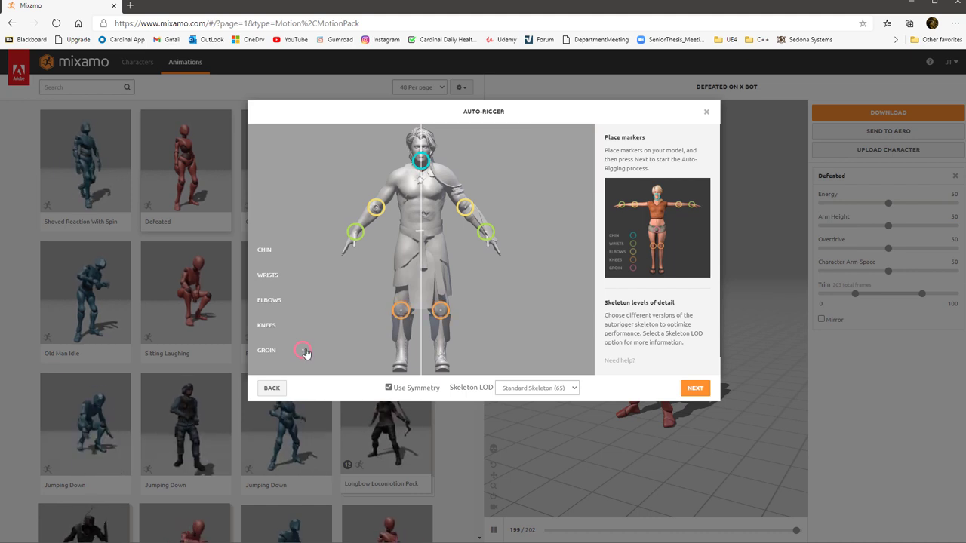
{"action": "mouse_move", "coordinate": [305, 354]}
{"action": "left_mouse_down"}
{"action": "mouse_move", "coordinate": [427, 263]}
{"action": "mouse_move", "coordinate": [423, 254]}
{"action": "left_mouse_up"}
Run the auto-rigging with the Standard Skeleton (65), check the animated result from another side and accept the rigged character.
{"action": "left_click", "coordinate": [695, 389]}
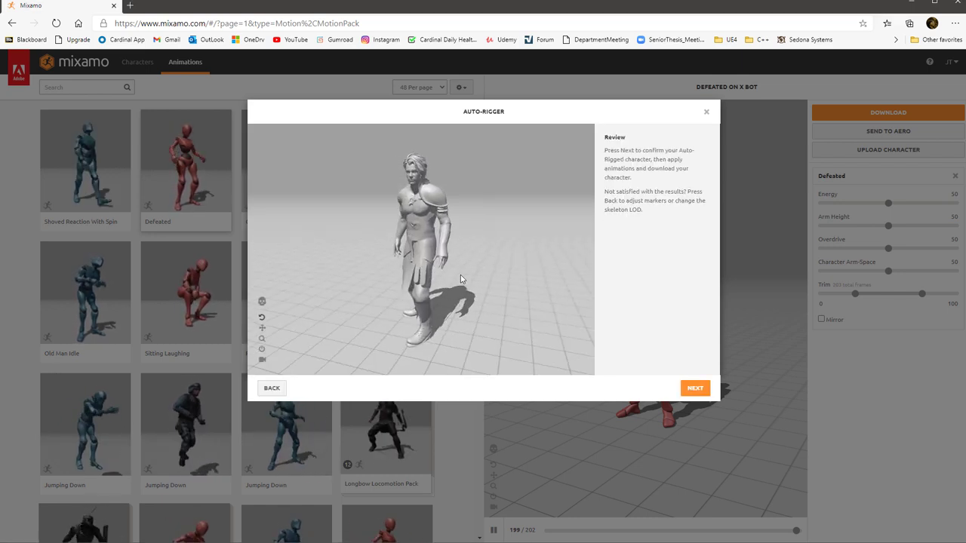
{"action": "left_click_drag", "start_coordinate": [456, 278], "coordinate": [537, 276]}
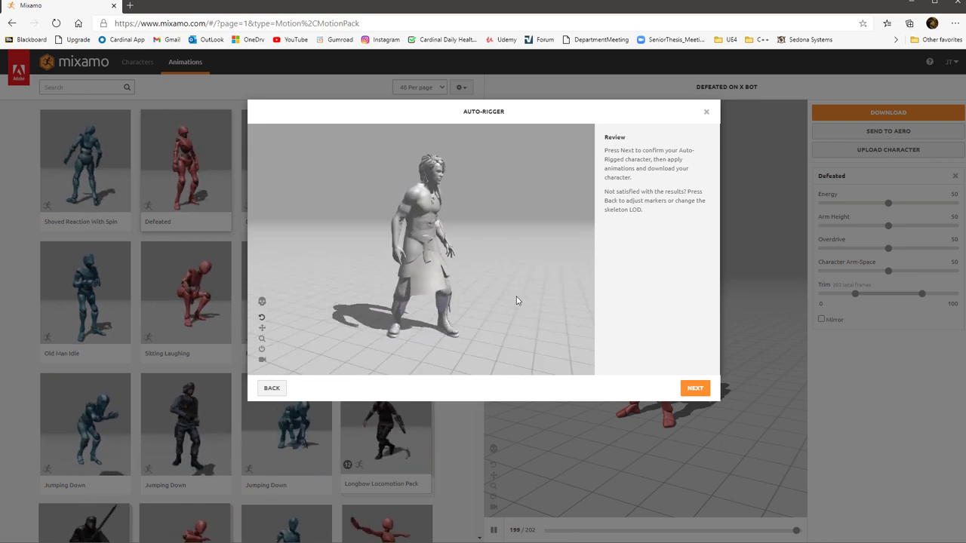
{"action": "left_click", "coordinate": [695, 388]}
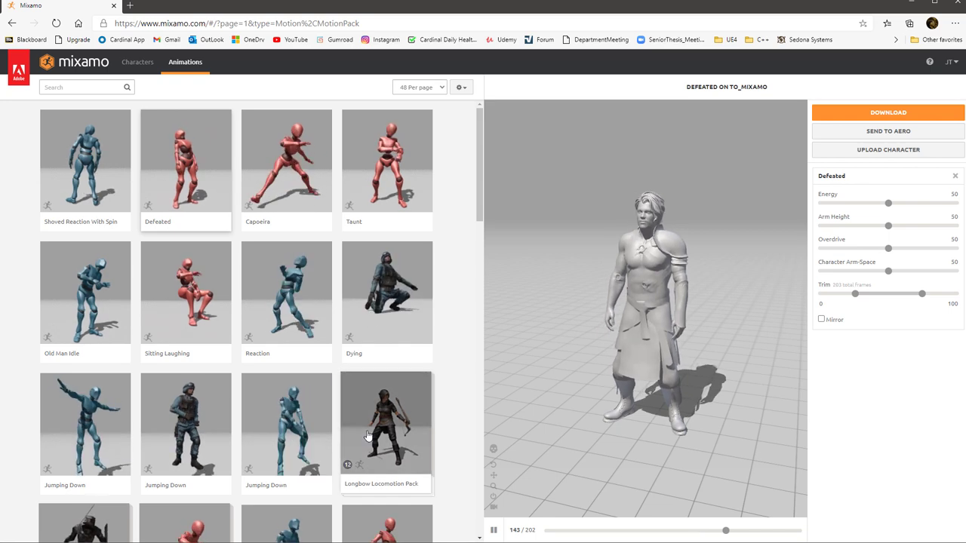
Apply the Standing Dodge Backward animation to the rigged character and make the preview camera follow it.
{"action": "scroll", "coordinate": [315, 431], "scroll_direction": "down", "scroll_amount": 3}
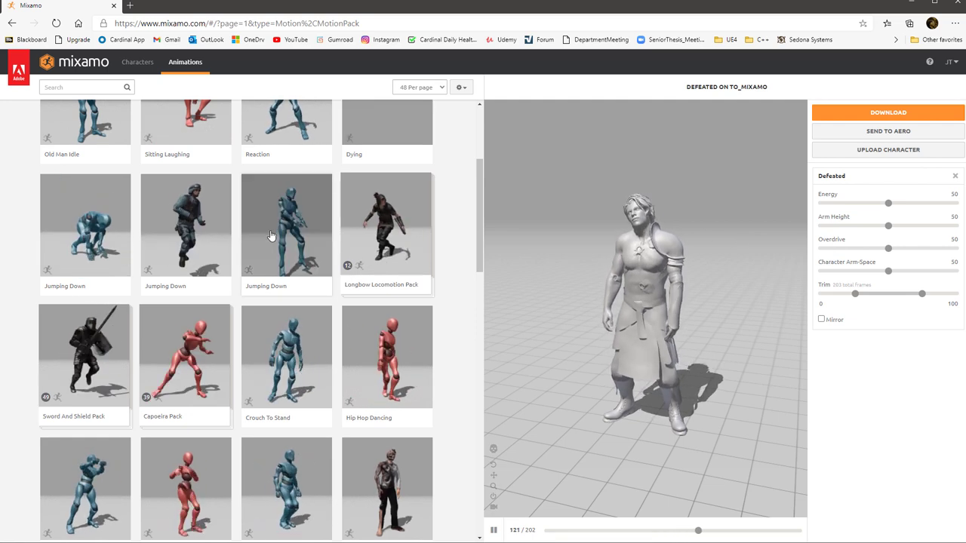
{"action": "scroll", "coordinate": [292, 400], "scroll_direction": "down", "scroll_amount": 2}
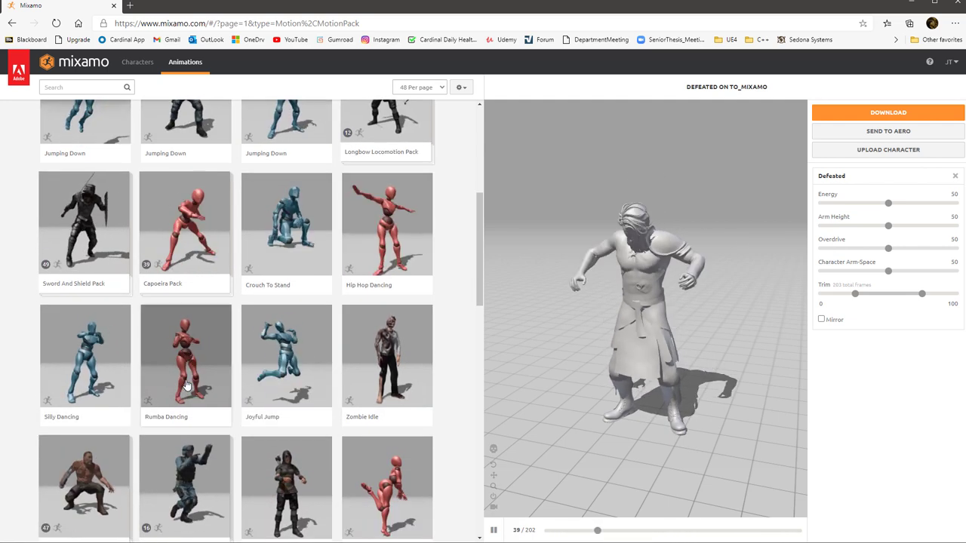
{"action": "scroll", "coordinate": [249, 393], "scroll_direction": "down", "scroll_amount": 2}
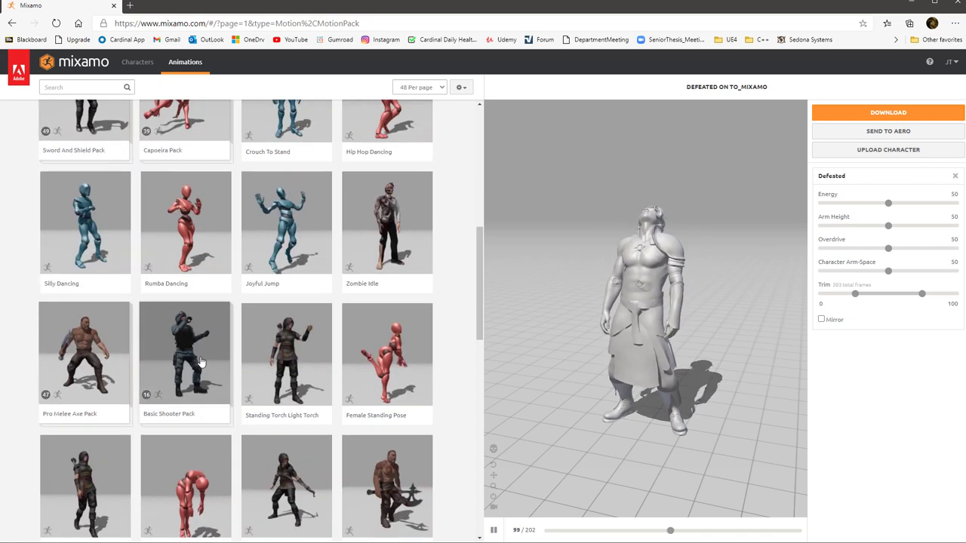
{"action": "scroll", "coordinate": [291, 378], "scroll_direction": "down", "scroll_amount": 2}
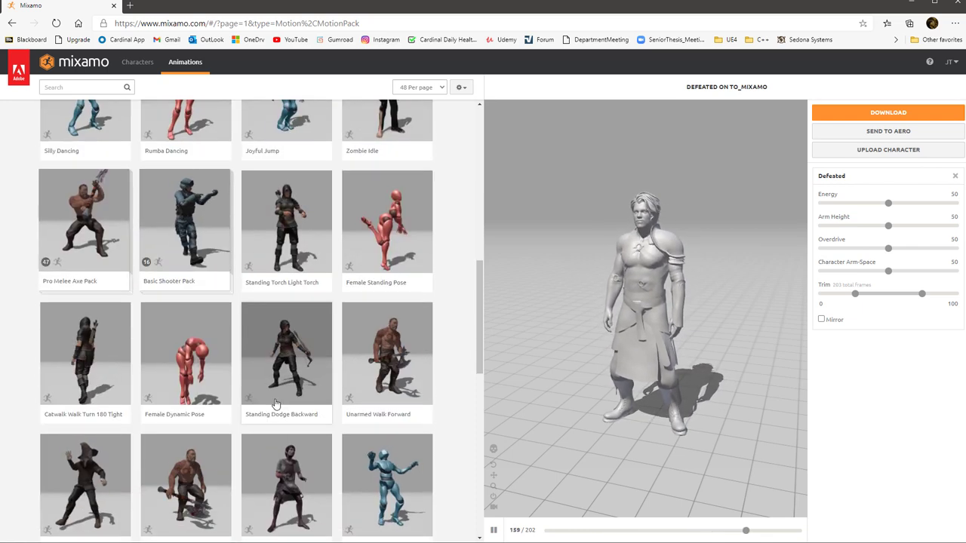
{"action": "left_click", "coordinate": [281, 390]}
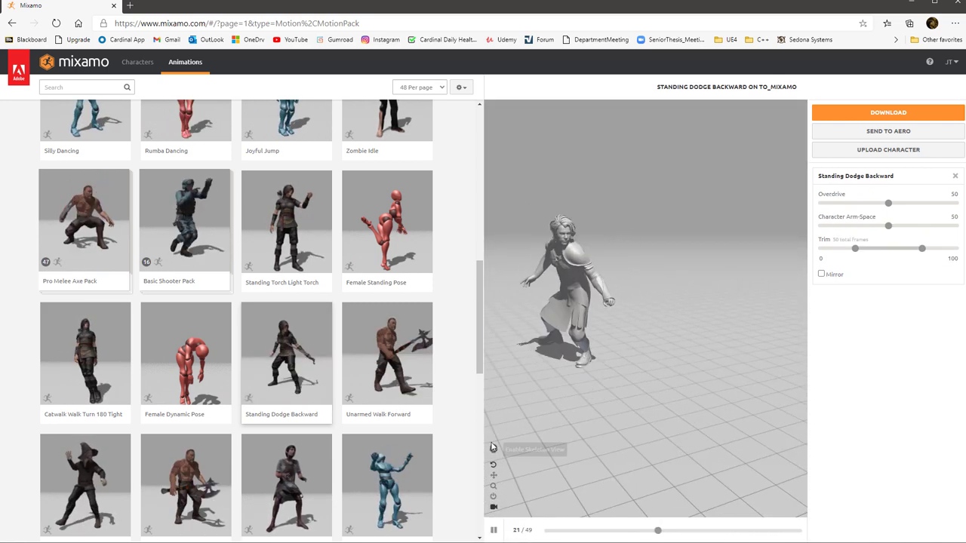
{"action": "left_click", "coordinate": [497, 509]}
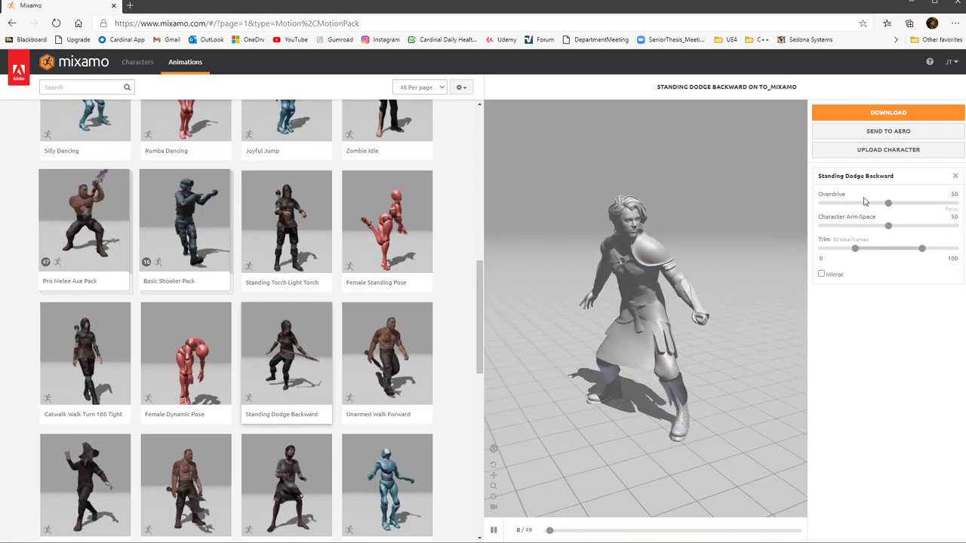
Download the Standing Dodge Backward animation as FBX with skin, at 30 frames per second and without keyframe reduction.
{"action": "left_click", "coordinate": [870, 115]}
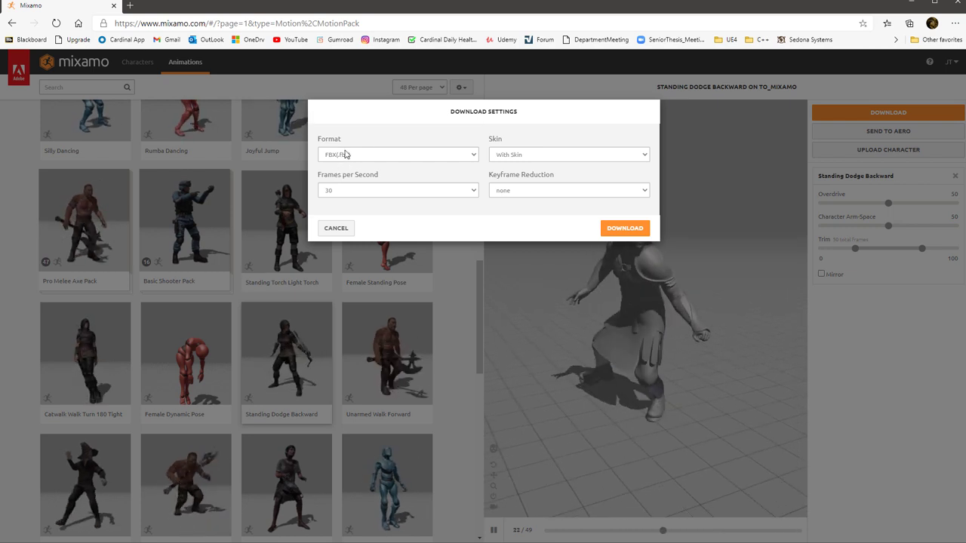
{"action": "left_click", "coordinate": [527, 157]}
{"action": "left_click", "coordinate": [532, 163]}
{"action": "left_click", "coordinate": [613, 230]}
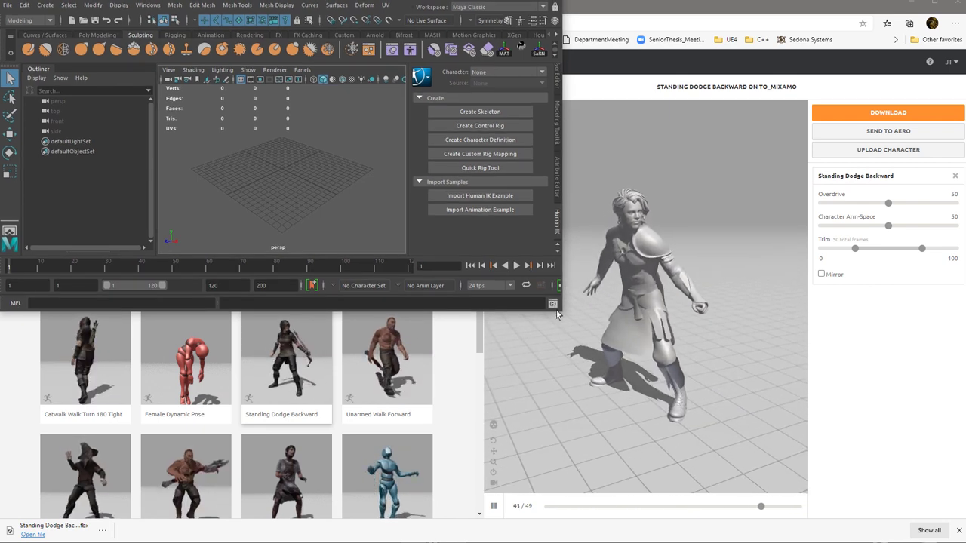
Switch to Maya, enlarge its window and viewport, and import Standing Dodge Backward.fbx from the Downloads folder.
{"action": "left_click_drag", "start_coordinate": [562, 311], "coordinate": [965, 542]}
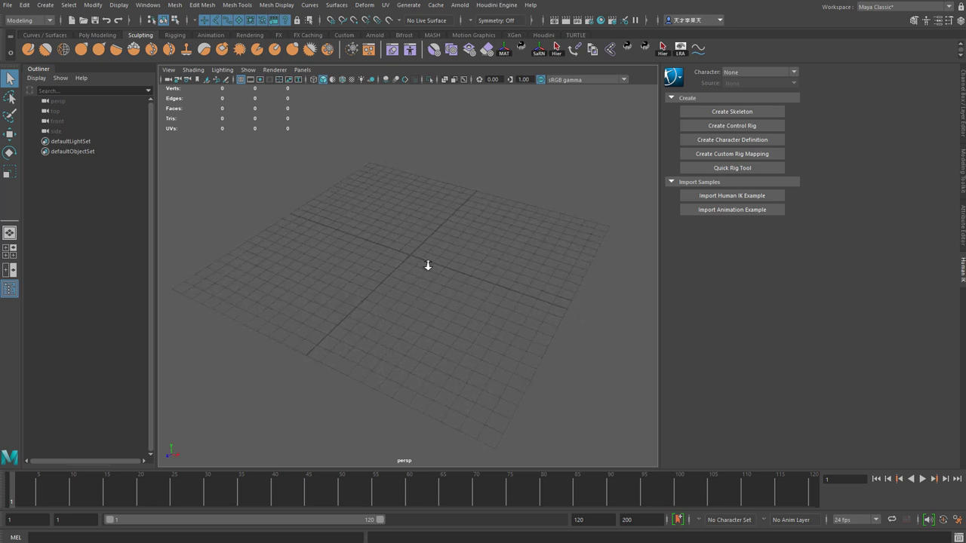
{"action": "left_click_drag", "start_coordinate": [659, 211], "coordinate": [795, 210]}
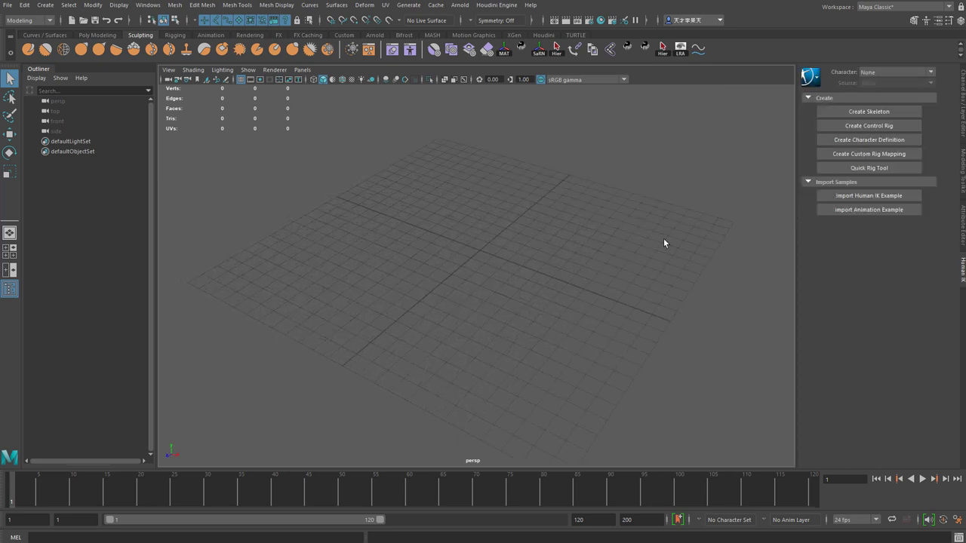
{"action": "left_click", "coordinate": [7, 5]}
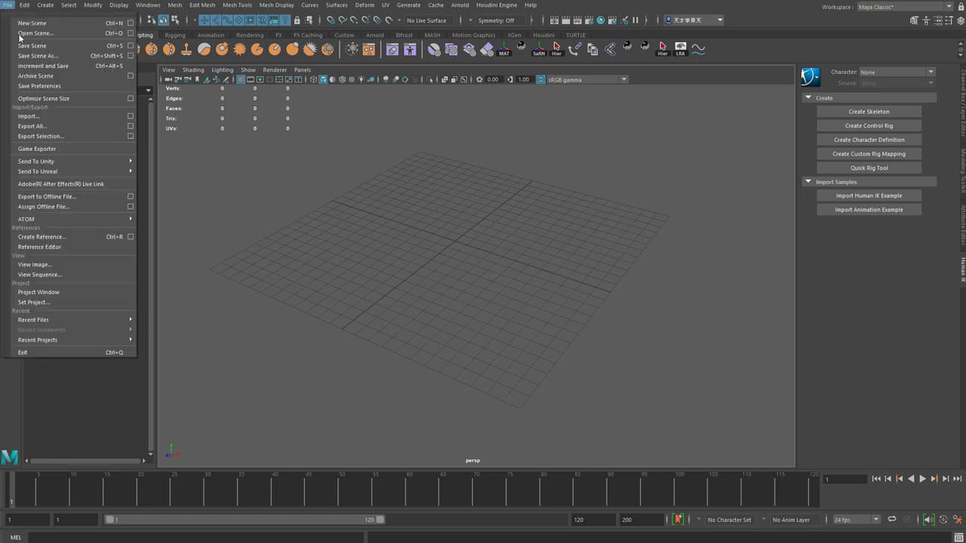
{"action": "left_click", "coordinate": [48, 119]}
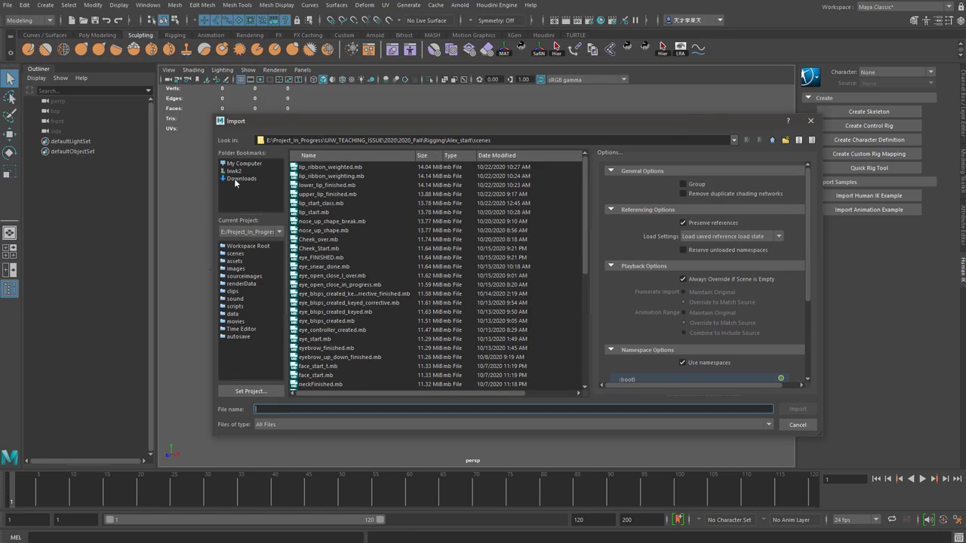
{"action": "left_click", "coordinate": [240, 179]}
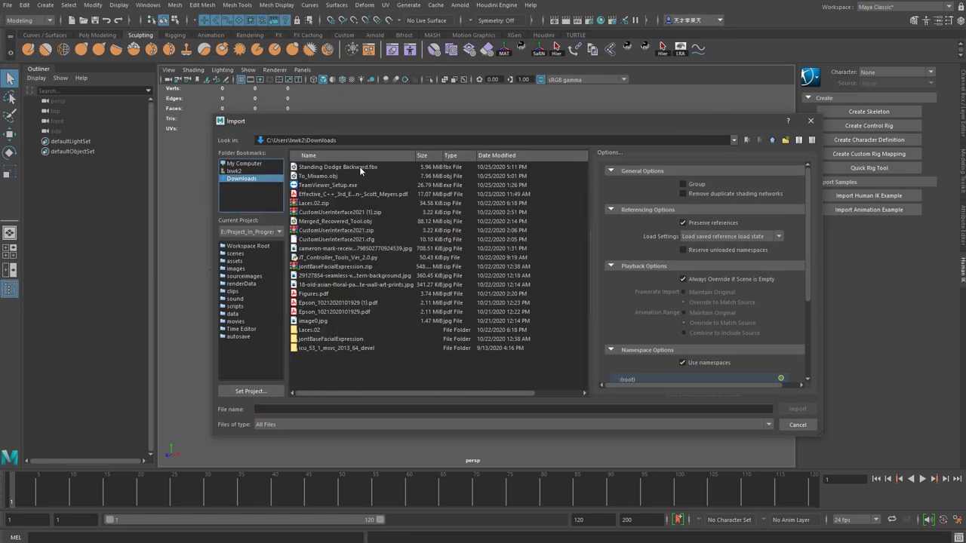
{"action": "left_click", "coordinate": [341, 168]}
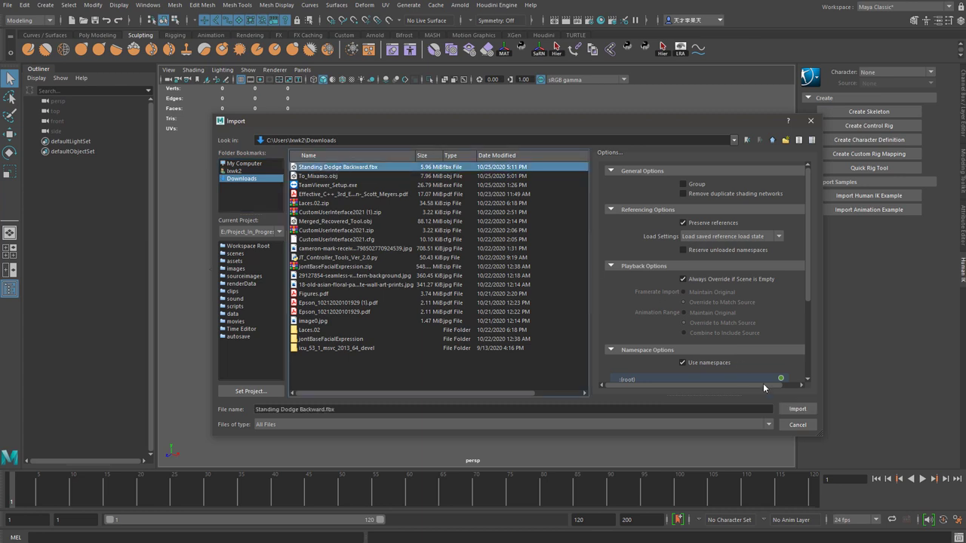
{"action": "left_click", "coordinate": [791, 409]}
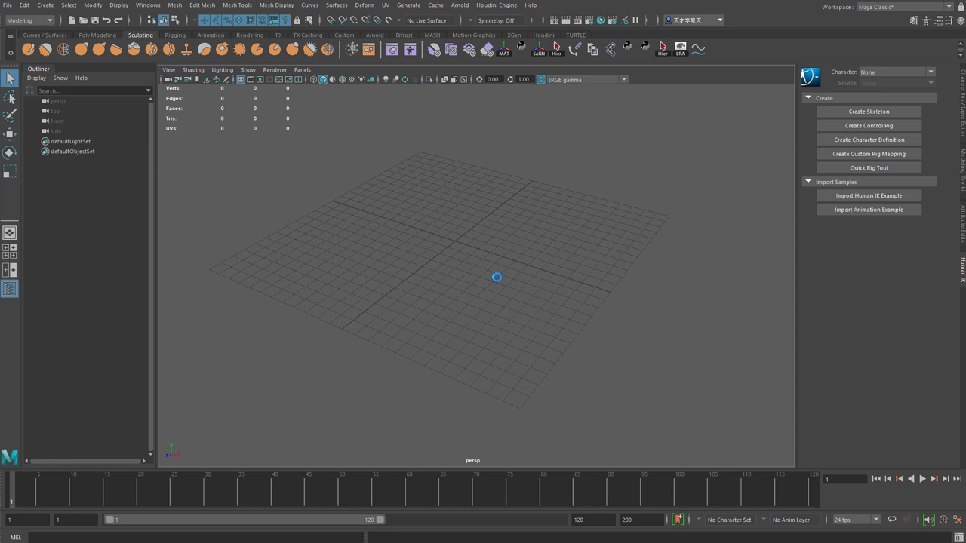
Show the skeleton through the shaded character mesh with X-Ray Joints and select its hip joint.
{"action": "left_click_drag", "start_coordinate": [526, 187], "coordinate": [479, 261], "text": "alt"}
{"action": "scroll", "coordinate": [455, 229], "scroll_direction": "up", "scroll_amount": 3}
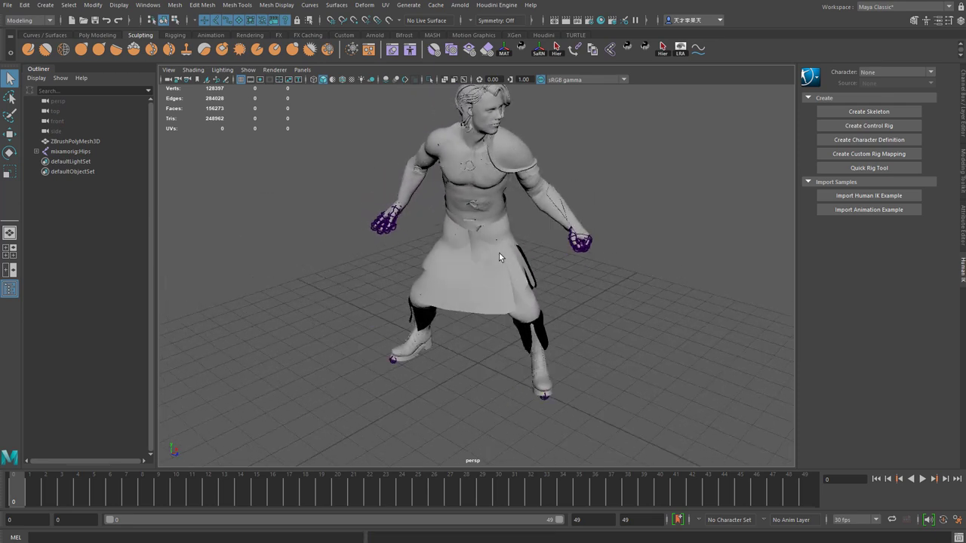
{"action": "key", "text": "4"}
{"action": "scroll", "coordinate": [498, 259], "scroll_direction": "up", "scroll_amount": 5}
{"action": "right_click_drag", "start_coordinate": [496, 273], "coordinate": [429, 191], "text": "alt"}
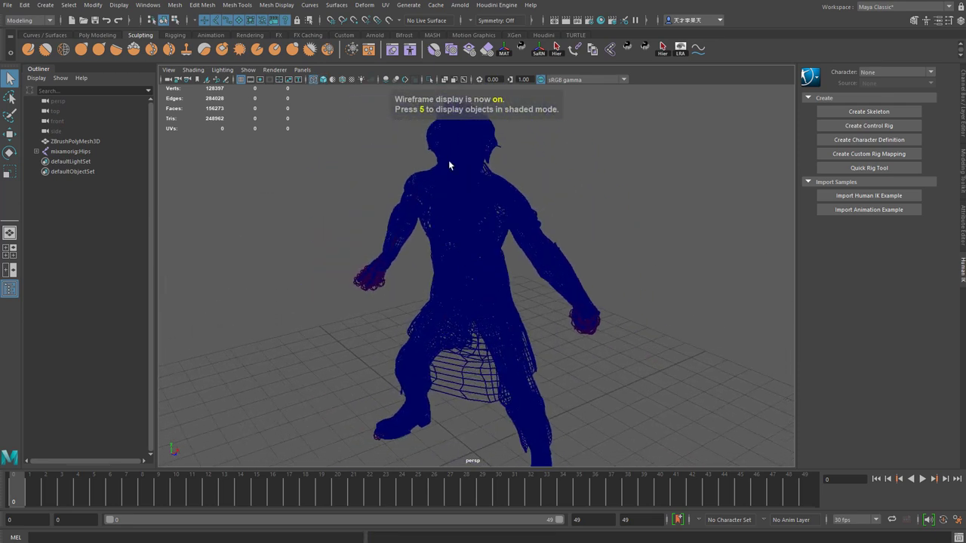
{"action": "key", "text": "5"}
{"action": "left_click", "coordinate": [463, 80]}
{"action": "mouse_move", "coordinate": [478, 188]}
{"action": "left_mouse_down", "text": "alt"}
{"action": "mouse_move", "coordinate": [508, 187]}
{"action": "mouse_move", "coordinate": [473, 195]}
{"action": "left_mouse_up", "text": "alt"}
{"action": "left_click", "coordinate": [489, 282]}
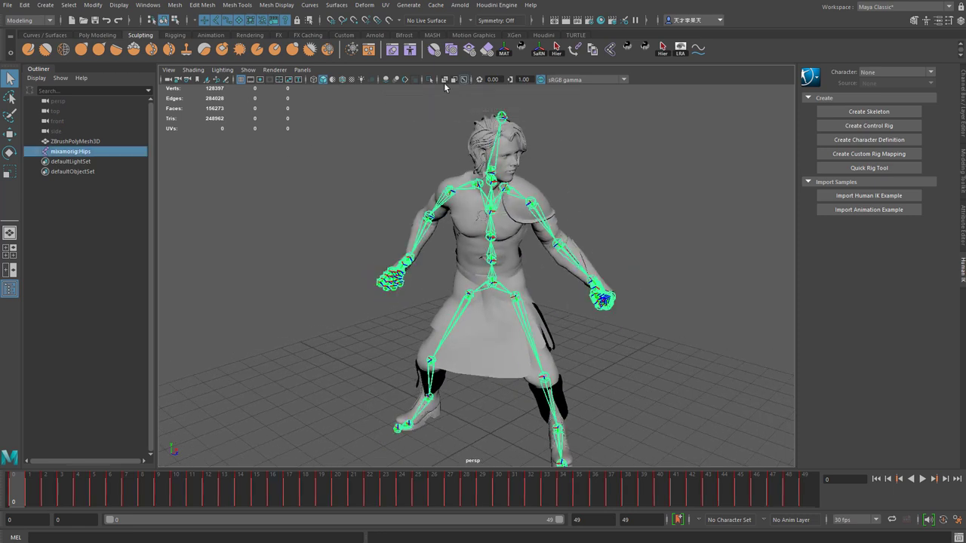
Open the joint display size setting for the scene and set it to 0.05.
{"action": "left_click", "coordinate": [119, 6]}
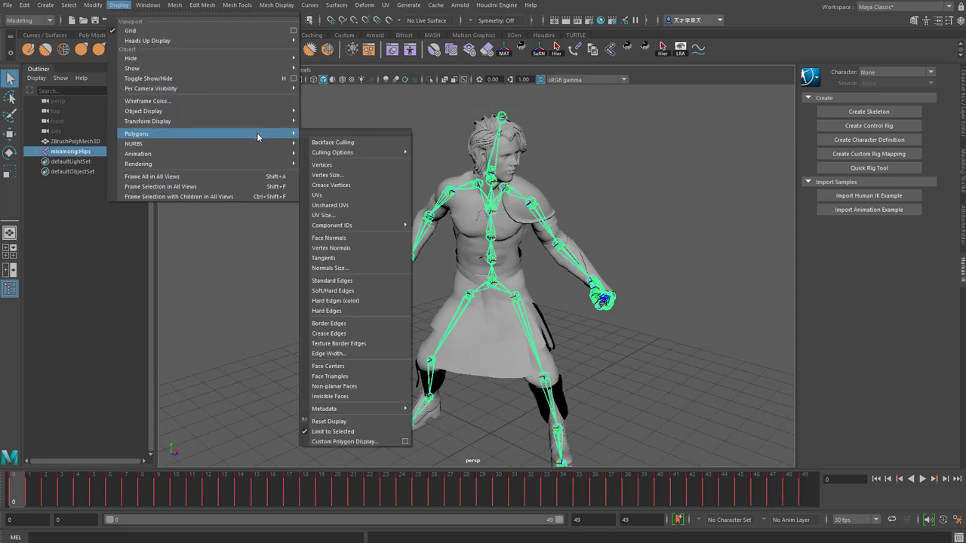
{"action": "mouse_move", "coordinate": [255, 154]}
{"action": "left_click", "coordinate": [346, 186]}
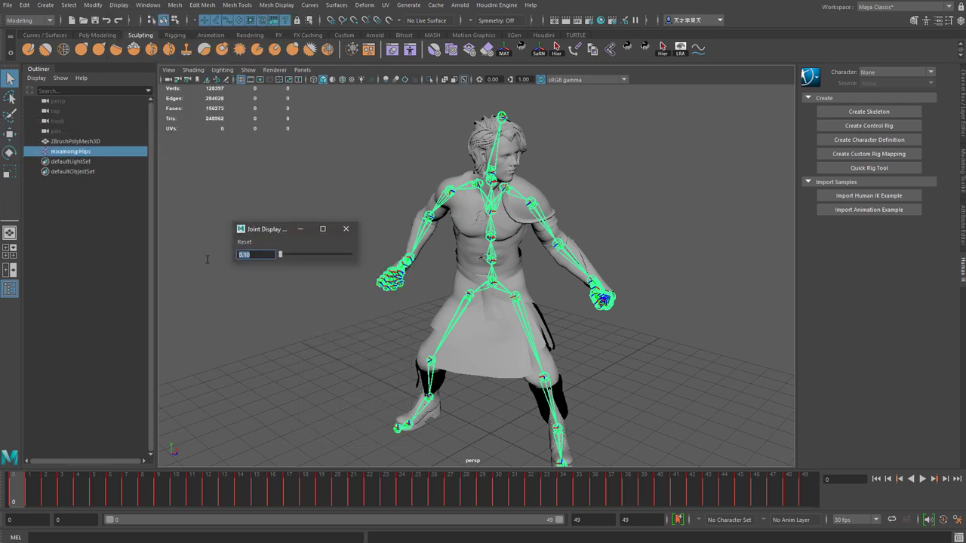
{"action": "type", "text": "0"}
{"action": "key", "text": "BackSpace"}
{"action": "key", "text": "BackSpace"}
{"action": "key", "text": "BackSpace"}
{"action": "key", "text": "BackSpace"}
{"action": "type", "text": ".05"}
{"action": "key", "text": "Return"}
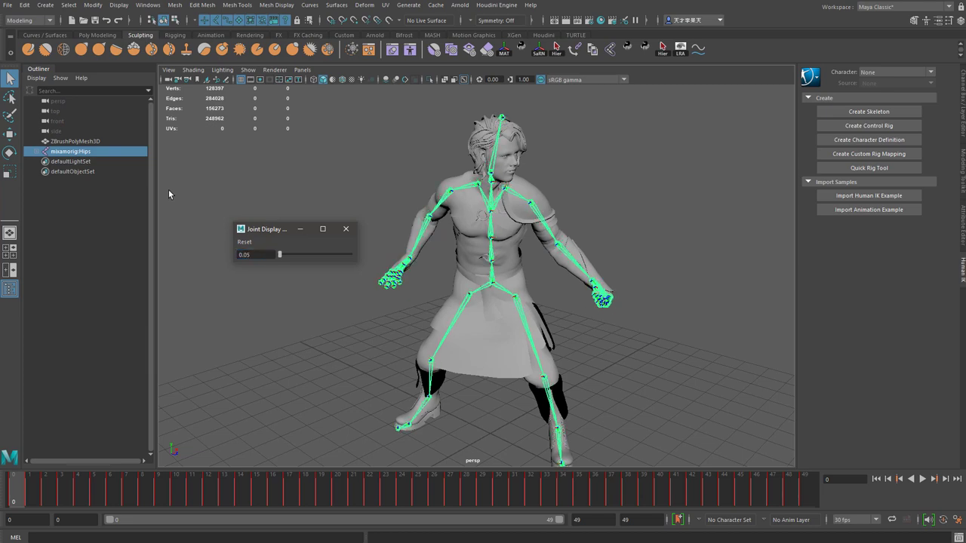
Set the joint display size to 0.02, close its dialog and deselect the skeleton.
{"action": "right_click_drag", "start_coordinate": [371, 282], "coordinate": [610, 348], "text": "alt"}
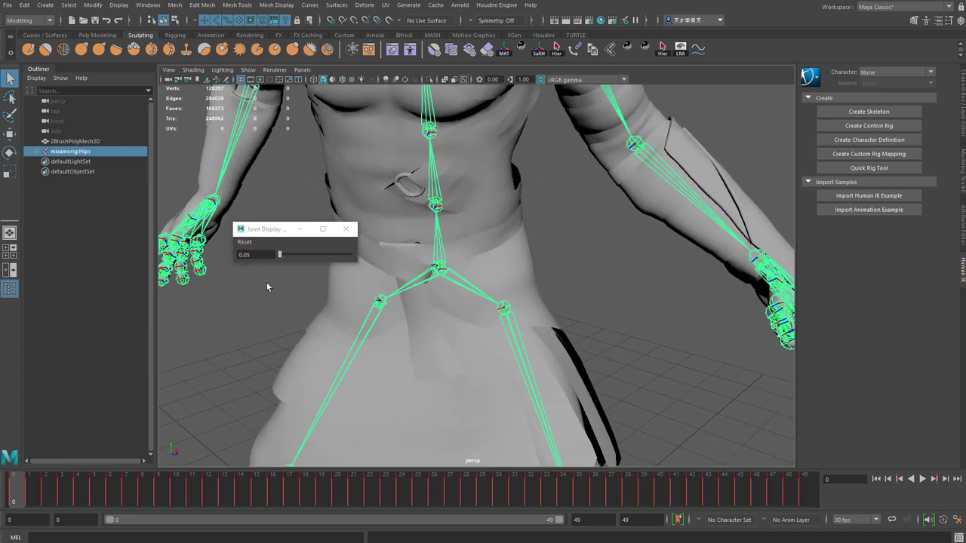
{"action": "left_click", "coordinate": [267, 256]}
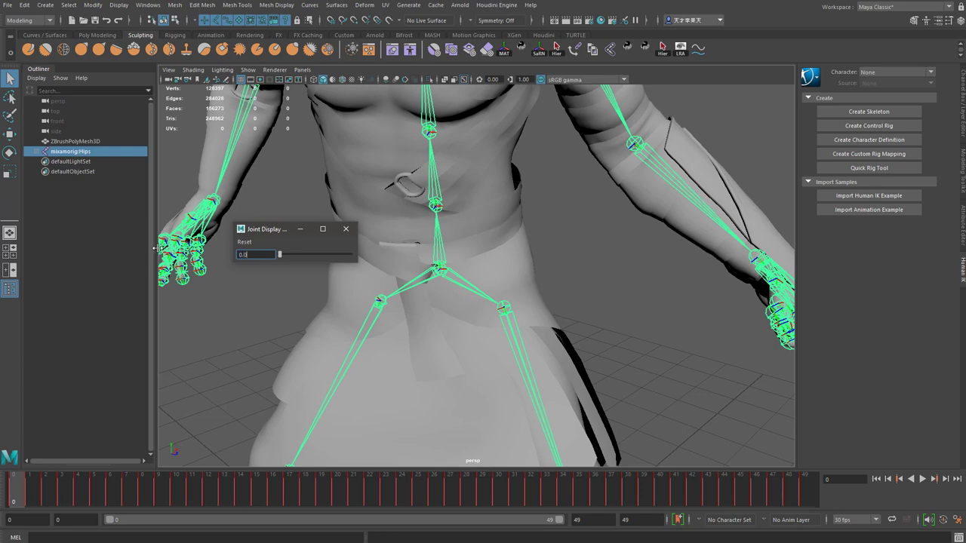
{"action": "type", "text": "0.02"}
{"action": "key", "text": "Return"}
{"action": "mouse_move", "coordinate": [292, 302]}
{"action": "right_mouse_down", "text": "alt"}
{"action": "mouse_move", "coordinate": [216, 294]}
{"action": "mouse_move", "coordinate": [268, 314]}
{"action": "mouse_move", "coordinate": [295, 308]}
{"action": "right_mouse_up", "text": "alt"}
{"action": "left_click", "coordinate": [346, 229]}
{"action": "left_click", "coordinate": [287, 320]}
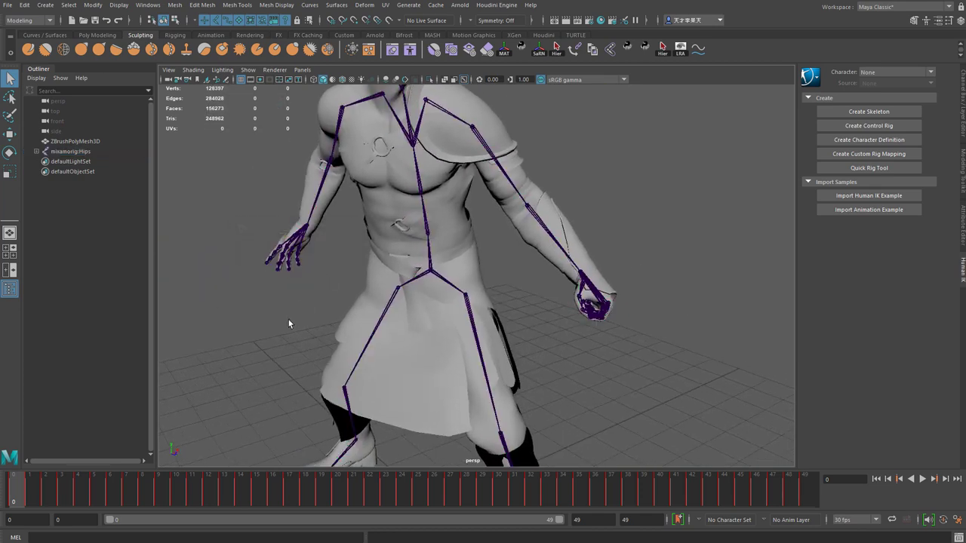
Select the character mesh, switch to the Rigging menu set and return the character to its bind pose.
{"action": "left_click_drag", "start_coordinate": [287, 320], "coordinate": [478, 336], "text": "alt"}
{"action": "left_click", "coordinate": [494, 249]}
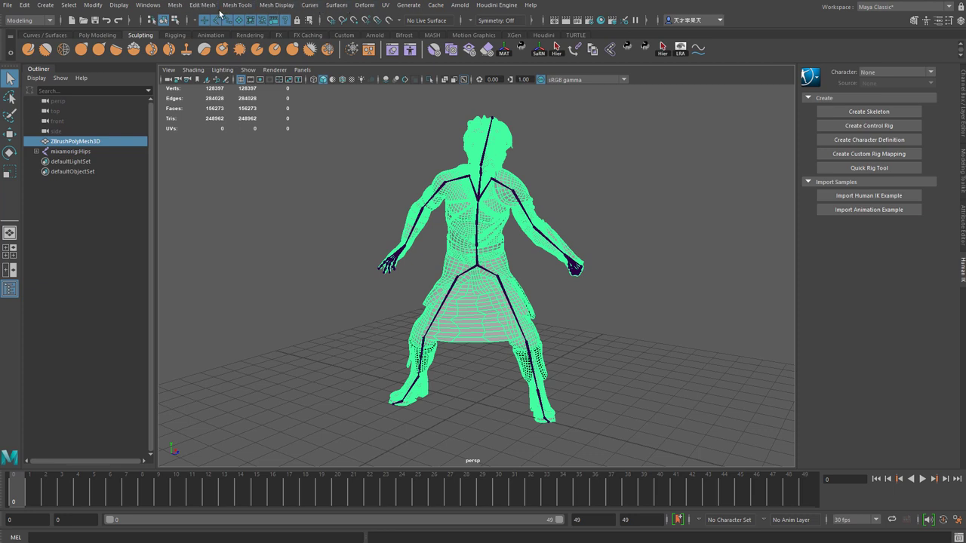
{"action": "left_click", "coordinate": [30, 20]}
{"action": "left_click", "coordinate": [16, 42]}
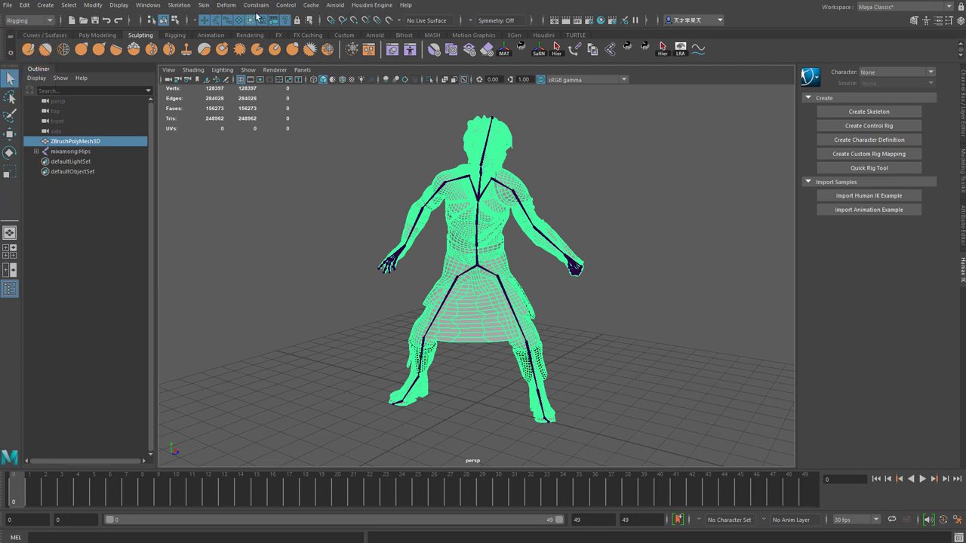
{"action": "left_click", "coordinate": [204, 5]}
{"action": "left_click", "coordinate": [249, 62]}
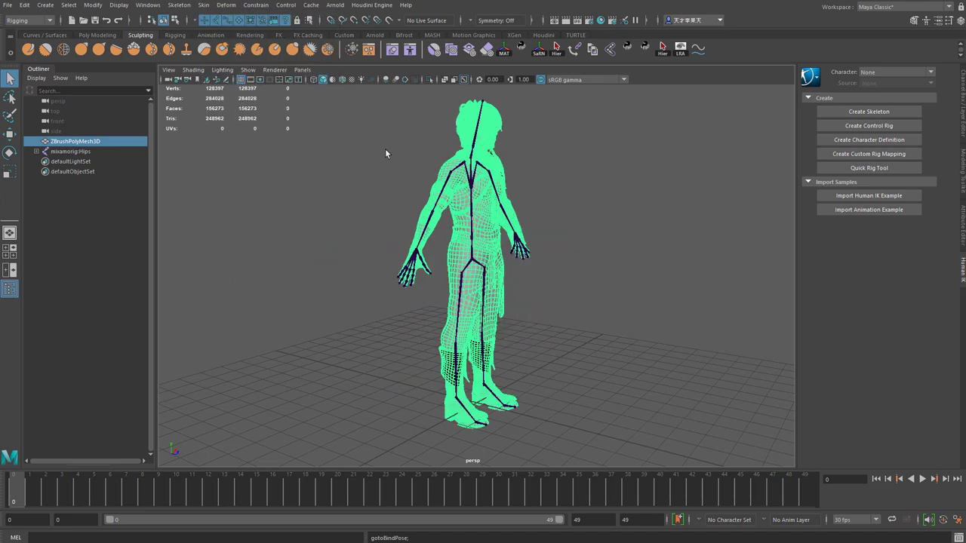
Try to raise the character's left arm by rotating its clavicle joint, and undo the rotation.
{"action": "mouse_move", "coordinate": [573, 234]}
{"action": "left_mouse_down", "text": "alt"}
{"action": "mouse_move", "coordinate": [466, 263]}
{"action": "mouse_move", "coordinate": [516, 302]}
{"action": "left_mouse_up", "text": "alt"}
{"action": "left_click", "coordinate": [516, 302]}
{"action": "middle_click_drag", "start_coordinate": [453, 273], "coordinate": [485, 354], "text": "alt"}
{"action": "right_click_drag", "start_coordinate": [484, 354], "coordinate": [563, 320], "text": "alt"}
{"action": "left_click", "coordinate": [450, 249]}
{"action": "right_click_drag", "start_coordinate": [451, 249], "coordinate": [487, 259], "text": "alt"}
{"action": "key", "text": "e"}
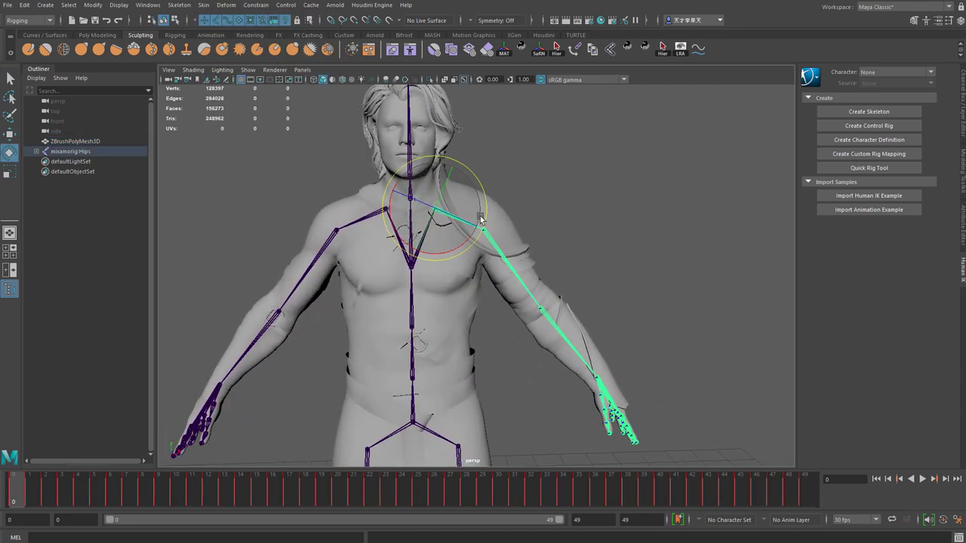
{"action": "left_click_drag", "start_coordinate": [480, 218], "coordinate": [543, 181]}
{"action": "key", "text": "ctrl+z"}
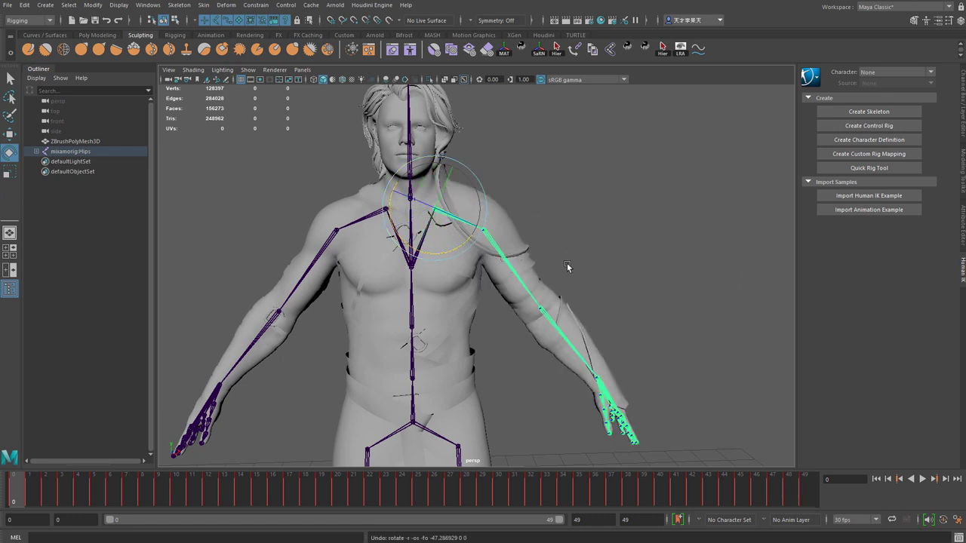
Try further joint rotations from other angles to test how the mesh deforms, and undo them.
{"action": "left_click_drag", "start_coordinate": [557, 359], "coordinate": [468, 310]}
{"action": "left_click_drag", "start_coordinate": [448, 308], "coordinate": [491, 295], "text": "alt"}
{"action": "right_click_drag", "start_coordinate": [491, 295], "coordinate": [406, 287], "text": "alt"}
{"action": "key", "text": "q"}
{"action": "left_click_drag", "start_coordinate": [393, 250], "coordinate": [416, 275]}
{"action": "key", "text": "e"}
{"action": "left_click_drag", "start_coordinate": [402, 232], "coordinate": [382, 181]}
{"action": "key", "text": "q"}
{"action": "key", "text": "e"}
{"action": "left_click_drag", "start_coordinate": [312, 199], "coordinate": [329, 271]}
{"action": "middle_click_drag", "start_coordinate": [330, 272], "coordinate": [386, 189], "text": "alt"}
{"action": "left_click_drag", "start_coordinate": [386, 189], "coordinate": [462, 202], "text": "alt"}
{"action": "right_click_drag", "start_coordinate": [462, 202], "coordinate": [516, 206], "text": "alt"}
{"action": "key", "text": "ctrl+z"}
{"action": "key", "text": "ctrl+z"}
{"action": "key", "text": "ctrl+z"}
{"action": "key", "text": "ctrl+z"}
Try rotating the clavicle and the joints along the character's right arm, and undo the rotations of the lower arm joints.
{"action": "key", "text": "q"}
{"action": "left_click", "coordinate": [430, 149]}
{"action": "key", "text": "e"}
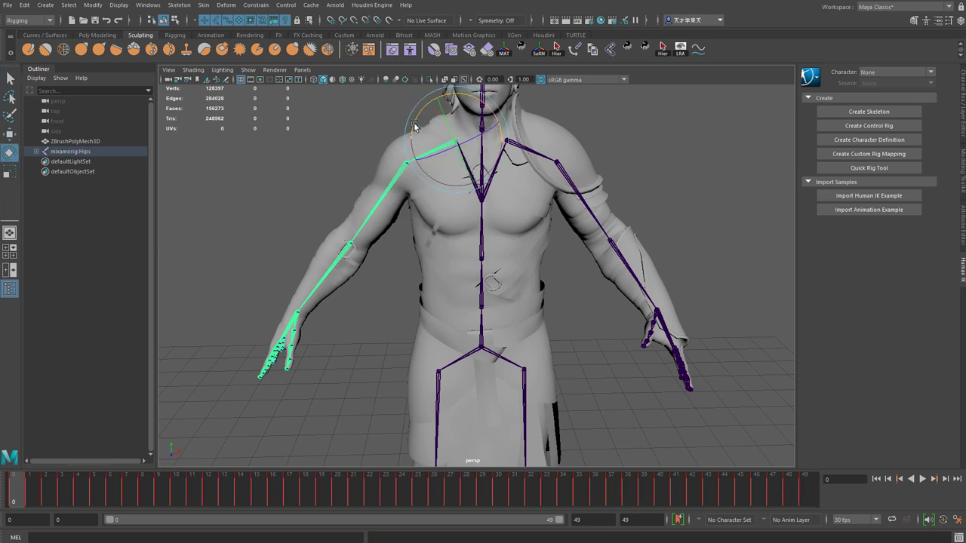
{"action": "left_click_drag", "start_coordinate": [416, 128], "coordinate": [440, 128]}
{"action": "key", "text": "q"}
{"action": "left_click", "coordinate": [380, 157]}
{"action": "key", "text": "e"}
{"action": "left_click", "coordinate": [265, 139]}
{"action": "middle_click_drag", "start_coordinate": [271, 174], "coordinate": [327, 227], "text": "alt"}
{"action": "left_click_drag", "start_coordinate": [330, 204], "coordinate": [389, 214]}
{"action": "right_click_drag", "start_coordinate": [386, 220], "coordinate": [332, 227], "text": "alt"}
{"action": "left_click_drag", "start_coordinate": [332, 223], "coordinate": [444, 257], "text": "alt"}
{"action": "right_click_drag", "start_coordinate": [445, 257], "coordinate": [483, 257], "text": "alt"}
{"action": "left_click_drag", "start_coordinate": [483, 256], "coordinate": [410, 256], "text": "alt"}
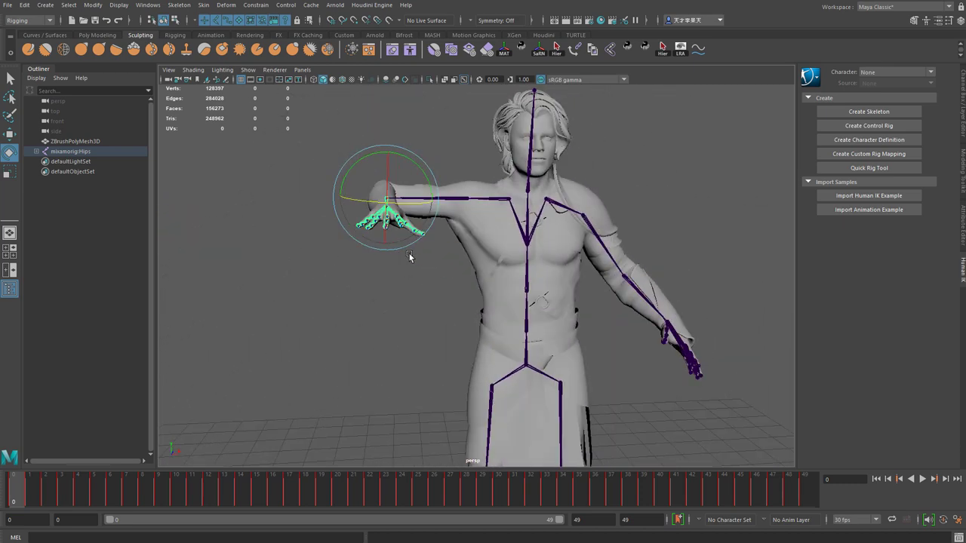
{"action": "key", "text": "ctrl+z"}
{"action": "key", "text": "ctrl+z"}
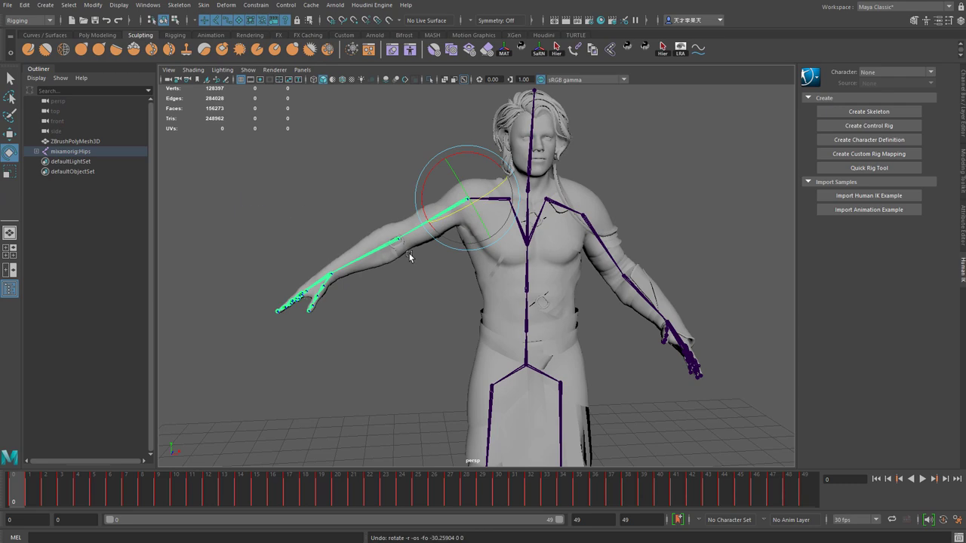
{"action": "key", "text": "ctrl+z"}
Scrub the animation to frame 25 and bring the whole dodging character into view.
{"action": "middle_click_drag", "start_coordinate": [539, 340], "coordinate": [508, 231], "text": "alt"}
{"action": "left_click_drag", "start_coordinate": [509, 231], "coordinate": [542, 299], "text": "alt"}
{"action": "right_click_drag", "start_coordinate": [542, 299], "coordinate": [470, 346], "text": "alt"}
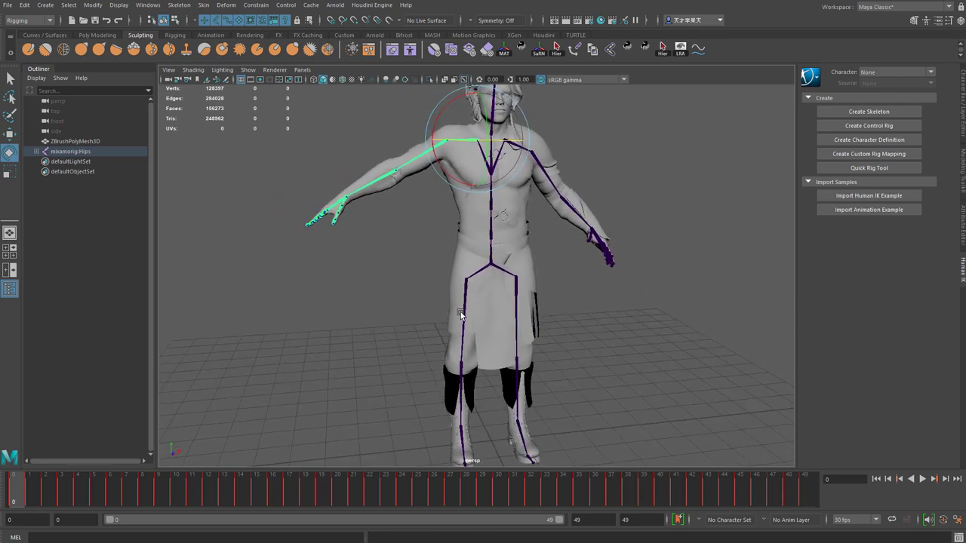
{"action": "left_click_drag", "start_coordinate": [202, 491], "coordinate": [420, 477]}
{"action": "left_click_drag", "start_coordinate": [317, 355], "coordinate": [465, 371], "text": "alt"}
{"action": "right_click_drag", "start_coordinate": [465, 370], "coordinate": [273, 325], "text": "alt"}
{"action": "middle_click_drag", "start_coordinate": [340, 307], "coordinate": [470, 282], "text": "alt"}
{"action": "left_click_drag", "start_coordinate": [469, 282], "coordinate": [433, 264], "text": "alt"}
Move the whole skeleton by its hip joint onto the middle of the grid at frame 25.
{"action": "key", "text": "q"}
{"action": "left_click", "coordinate": [398, 227]}
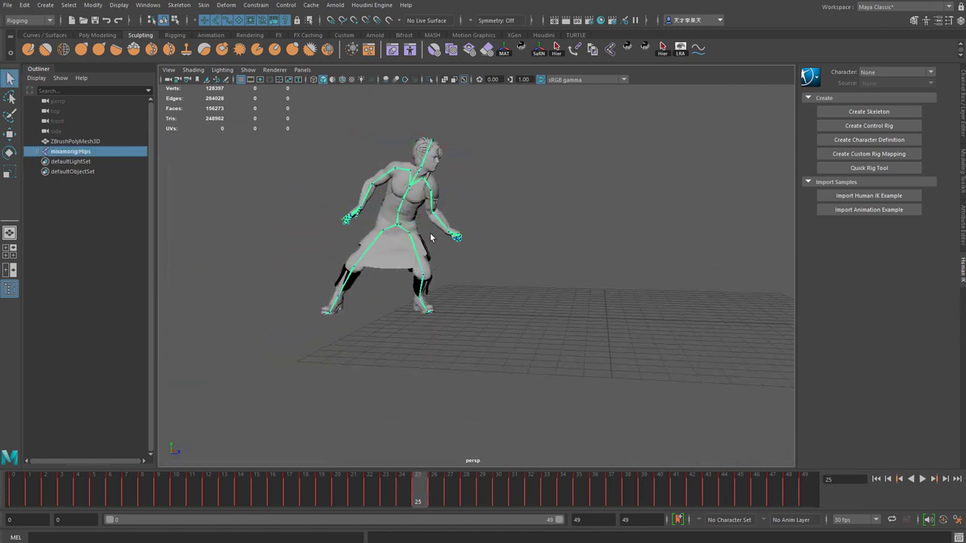
{"action": "left_click_drag", "start_coordinate": [449, 225], "coordinate": [714, 233]}
{"action": "key", "text": "f"}
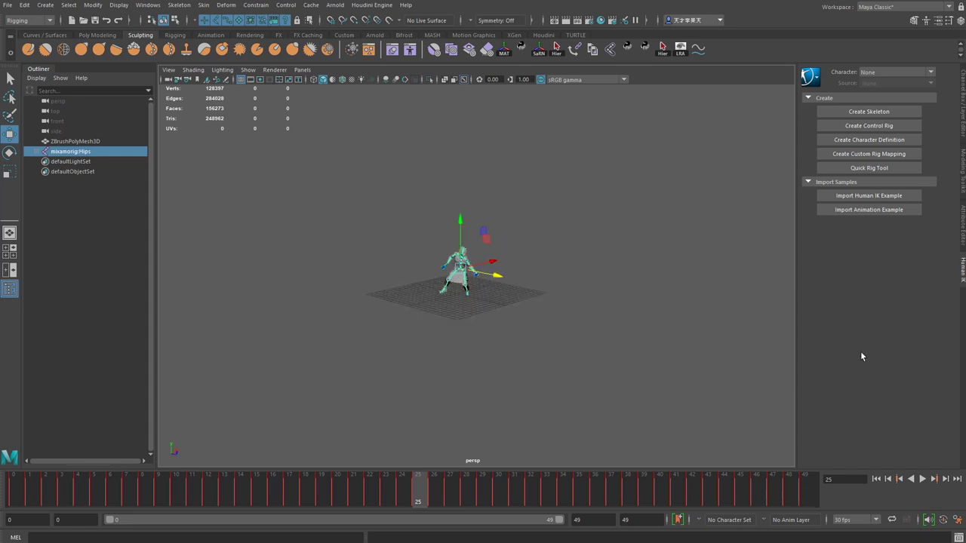
{"action": "scroll", "coordinate": [384, 265], "scroll_direction": "up", "scroll_amount": 10}
{"action": "left_click_drag", "start_coordinate": [384, 265], "coordinate": [492, 301], "text": "alt"}
Average the vertices across the kilt's front down to its hem with 10 iterations each, and return the mesh to object selection.
{"action": "left_click", "coordinate": [493, 270]}
{"action": "scroll", "coordinate": [505, 289], "scroll_direction": "up", "scroll_amount": 5}
{"action": "scroll", "coordinate": [511, 283], "scroll_direction": "up", "scroll_amount": 2}
{"action": "key", "text": "q"}
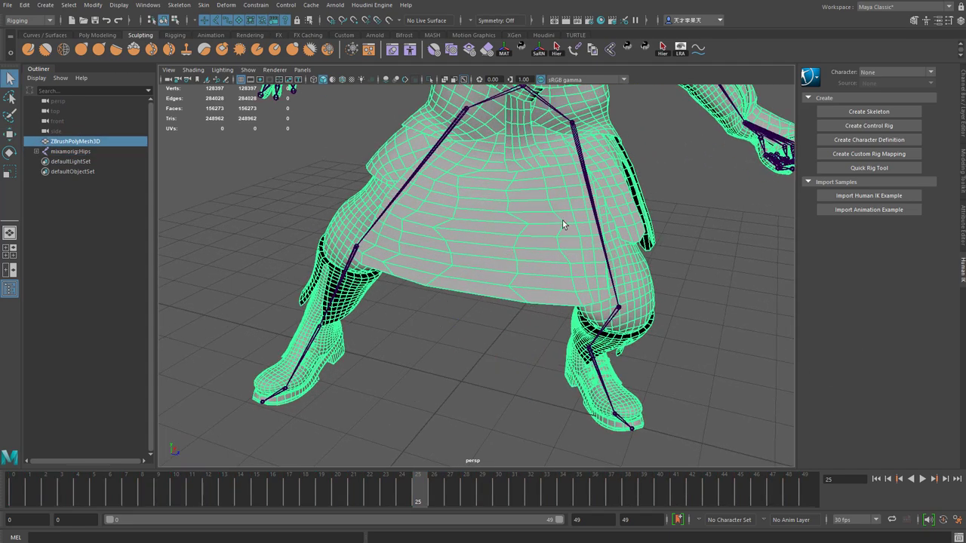
{"action": "right_click_drag", "start_coordinate": [493, 240], "coordinate": [510, 219]}
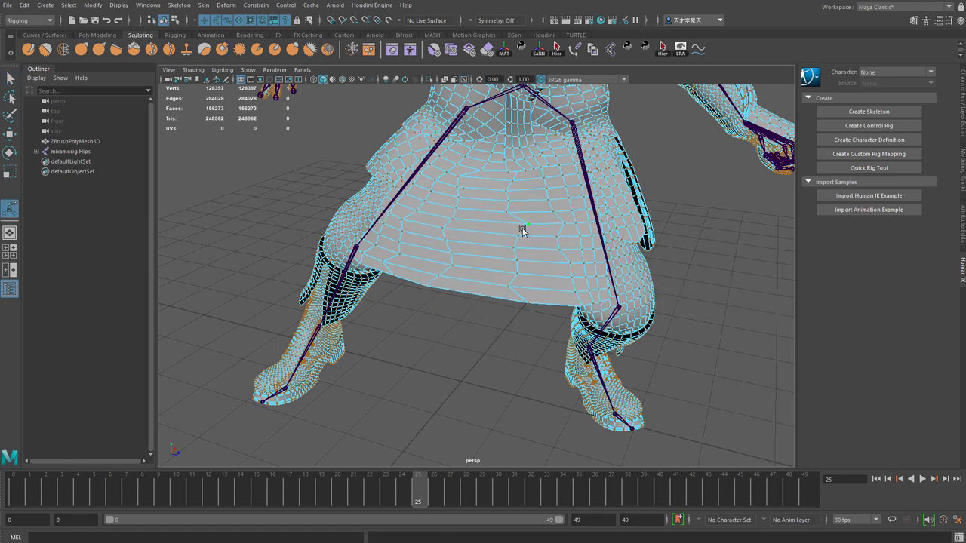
{"action": "key", "text": "g"}
{"action": "key", "text": "g"}
{"action": "key", "text": "g"}
{"action": "key", "text": "g"}
{"action": "key", "text": "g"}
{"action": "key", "text": "g"}
{"action": "key", "text": "g"}
{"action": "key", "text": "g"}
{"action": "key", "text": "g"}
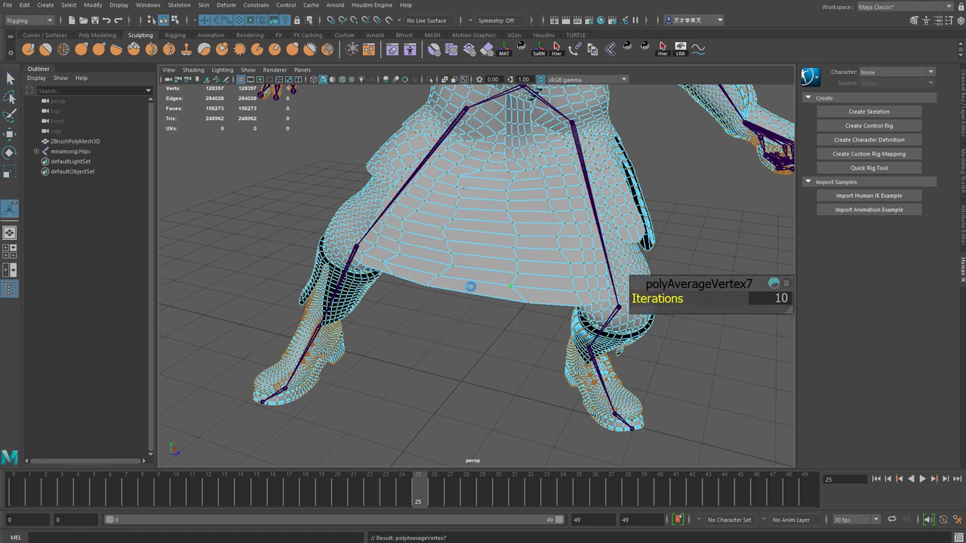
{"action": "key", "text": "g"}
{"action": "key", "text": "g"}
{"action": "key", "text": "g"}
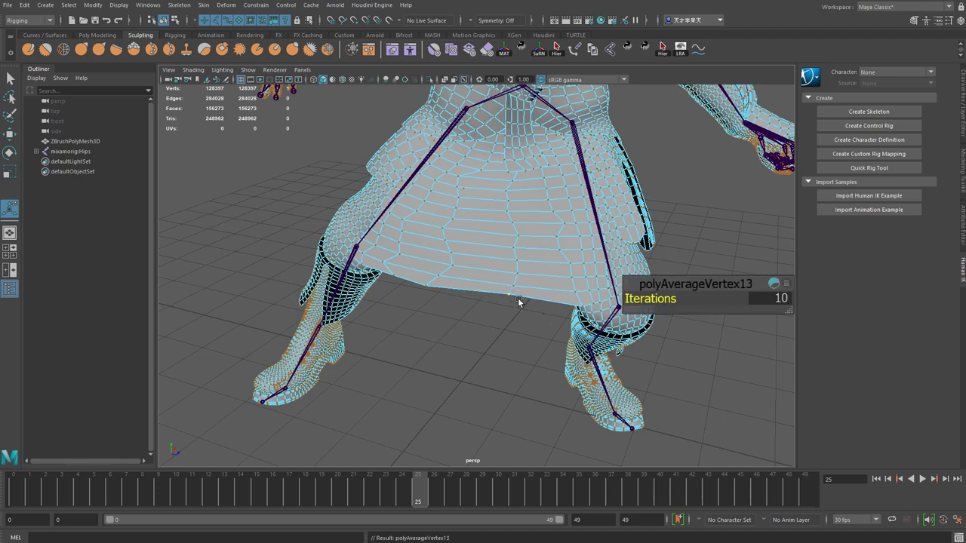
{"action": "key", "text": "w"}
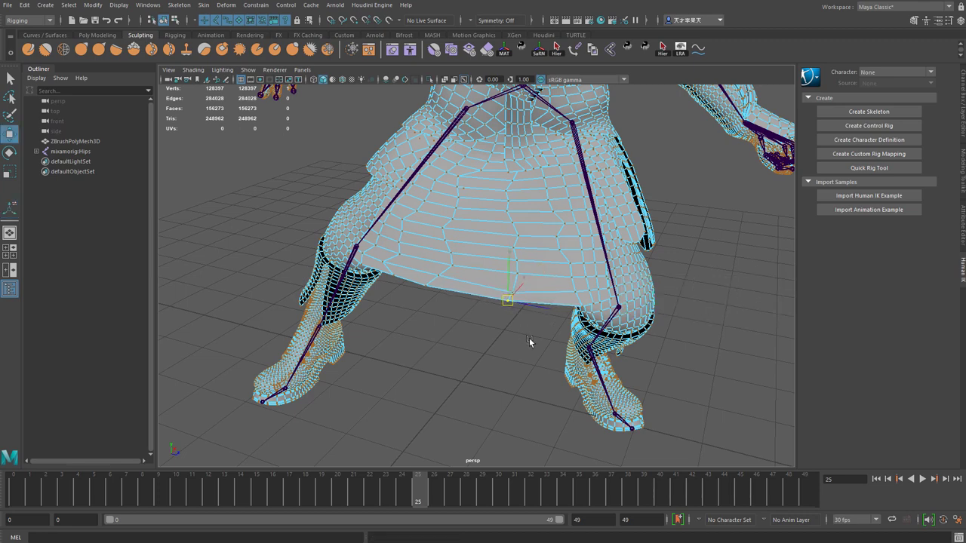
{"action": "left_click_drag", "start_coordinate": [515, 268], "coordinate": [458, 257], "text": "alt"}
{"action": "key", "text": "q"}
{"action": "key", "text": "F8"}
Create a blend shape with an editable target for the character mesh in the Shape Editor and set symmetry to Object X.
{"action": "left_click", "coordinate": [521, 259]}
{"action": "left_click", "coordinate": [476, 261]}
{"action": "left_click_drag", "start_coordinate": [385, 243], "coordinate": [393, 215], "text": "alt"}
{"action": "left_click", "coordinate": [392, 49]}
{"action": "left_click", "coordinate": [227, 230]}
{"action": "left_click", "coordinate": [261, 230]}
{"action": "left_click_drag", "start_coordinate": [253, 203], "coordinate": [28, 188]}
{"action": "scroll", "coordinate": [545, 247], "scroll_direction": "up", "scroll_amount": 3}
{"action": "right_click_drag", "start_coordinate": [521, 234], "coordinate": [469, 219], "text": "shift"}
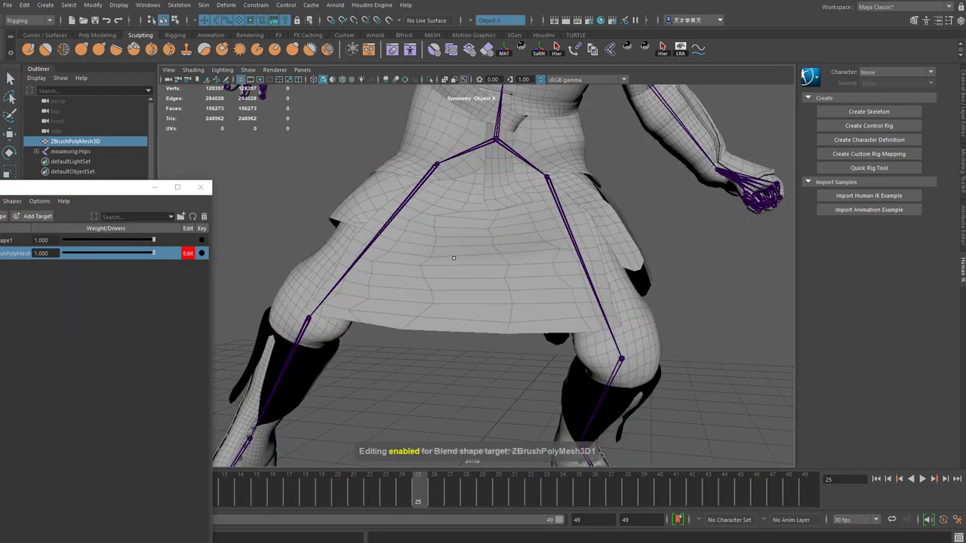
Try to sculpt the character mesh's editable blend shape target with a sculpting brush.
{"action": "left_click_drag", "start_coordinate": [486, 261], "coordinate": [461, 249], "text": "alt"}
{"action": "scroll", "coordinate": [356, 249], "scroll_direction": "down", "scroll_amount": 5}
{"action": "left_click", "coordinate": [458, 265]}
{"action": "scroll", "coordinate": [458, 265], "scroll_direction": "down", "scroll_amount": 3}
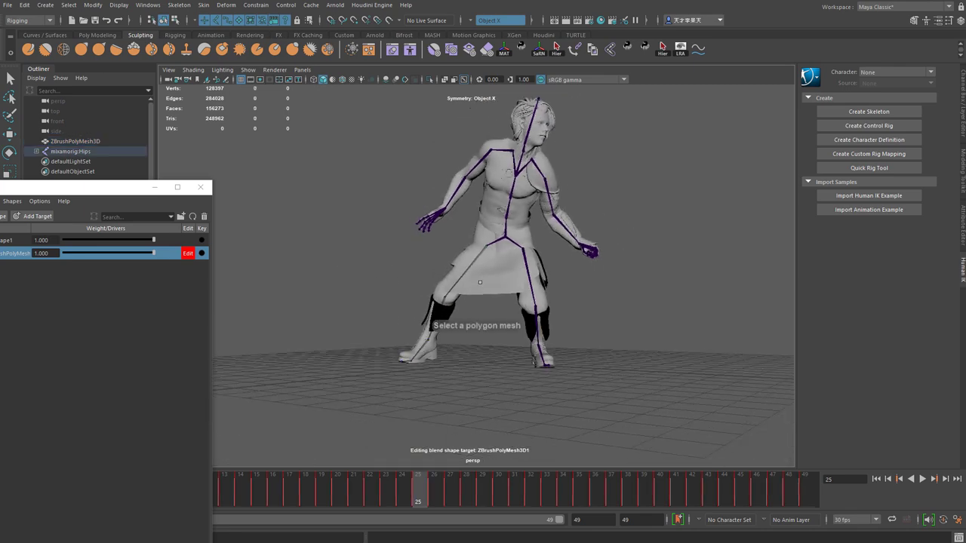
{"action": "key", "text": "q"}
{"action": "left_click", "coordinate": [510, 265]}
{"action": "right_click_drag", "start_coordinate": [510, 265], "coordinate": [458, 246], "text": "shift"}
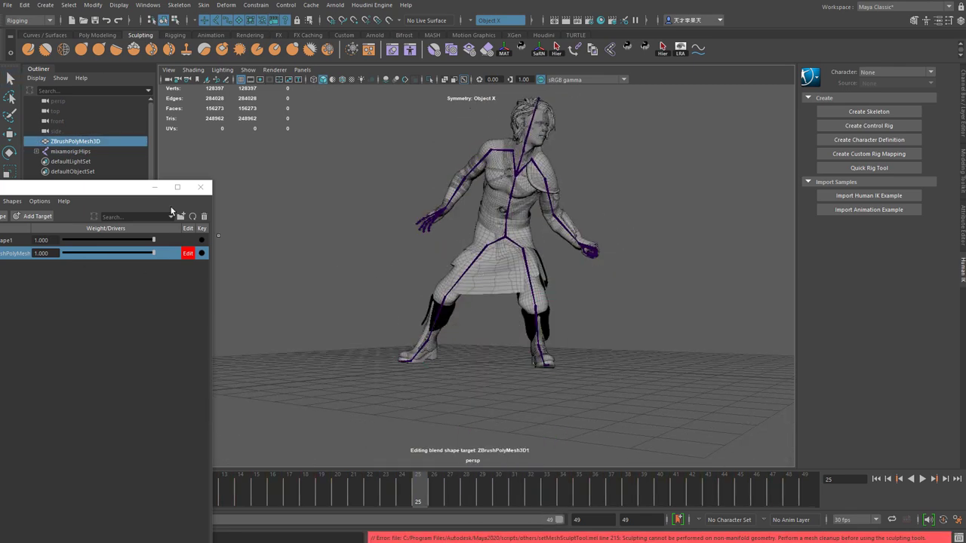
Close the Shape Editor and examine the posed character and its kilt from several angles.
{"action": "left_click", "coordinate": [200, 188]}
{"action": "left_click_drag", "start_coordinate": [392, 286], "coordinate": [528, 287], "text": "alt"}
{"action": "scroll", "coordinate": [529, 287], "scroll_direction": "up", "scroll_amount": 3}
{"action": "left_click", "coordinate": [619, 278]}
{"action": "left_click", "coordinate": [409, 272]}
{"action": "right_click_drag", "start_coordinate": [470, 301], "coordinate": [485, 342], "text": "alt"}
{"action": "left_click", "coordinate": [485, 341]}
{"action": "left_click", "coordinate": [502, 259]}
{"action": "middle_click_drag", "start_coordinate": [466, 239], "coordinate": [449, 345], "text": "alt"}
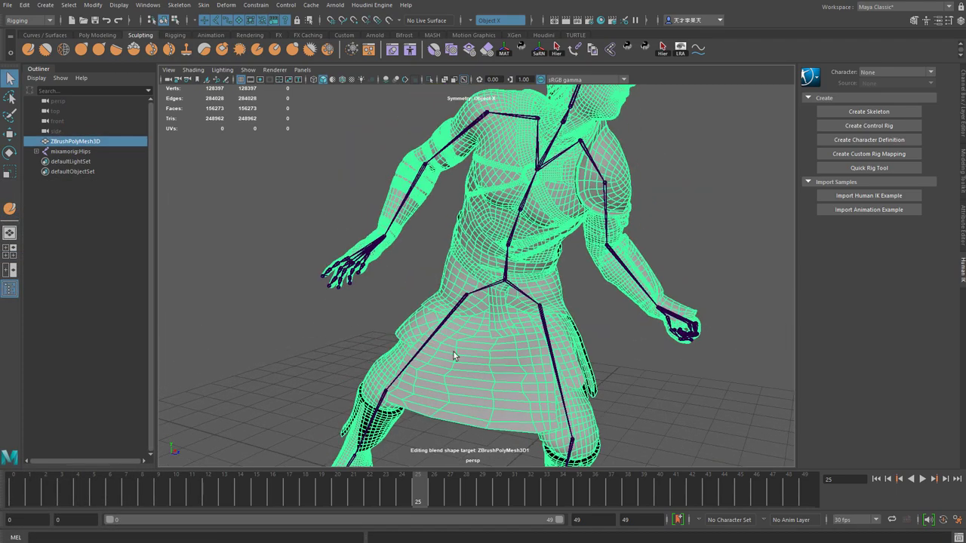
{"action": "right_click_drag", "start_coordinate": [448, 341], "coordinate": [237, 309], "text": "alt"}
{"action": "mouse_move", "coordinate": [237, 309]}
{"action": "left_mouse_down", "text": "alt"}
{"action": "mouse_move", "coordinate": [293, 281]}
{"action": "mouse_move", "coordinate": [304, 297]}
{"action": "mouse_move", "coordinate": [709, 303]}
{"action": "mouse_move", "coordinate": [309, 297]}
{"action": "left_mouse_up", "text": "alt"}
{"action": "left_click", "coordinate": [293, 280]}
{"action": "right_click_drag", "start_coordinate": [503, 297], "coordinate": [545, 311], "text": "alt"}
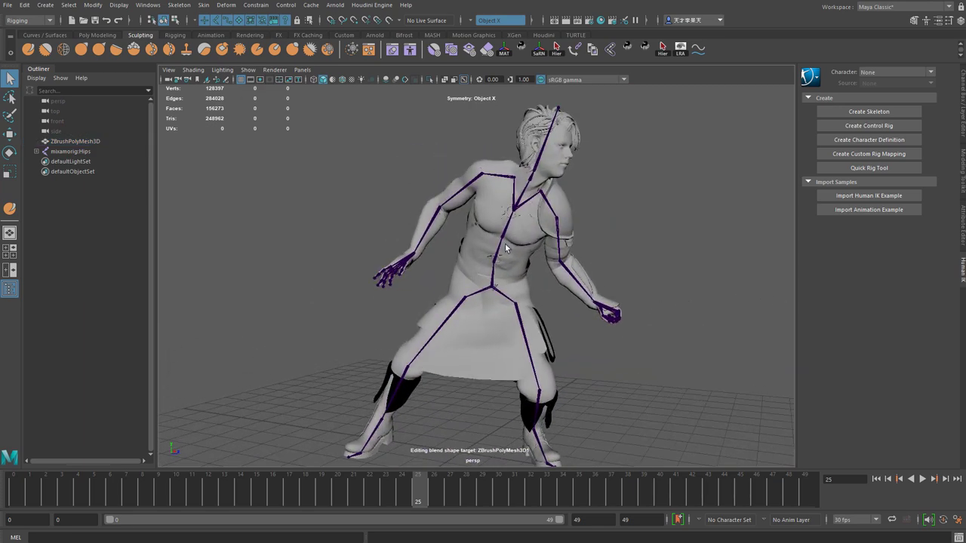
Export only the posed character mesh as an OBJ named To_Zbrush_pose into the Downloads folder.
{"action": "left_click", "coordinate": [506, 247]}
{"action": "left_click", "coordinate": [8, 5]}
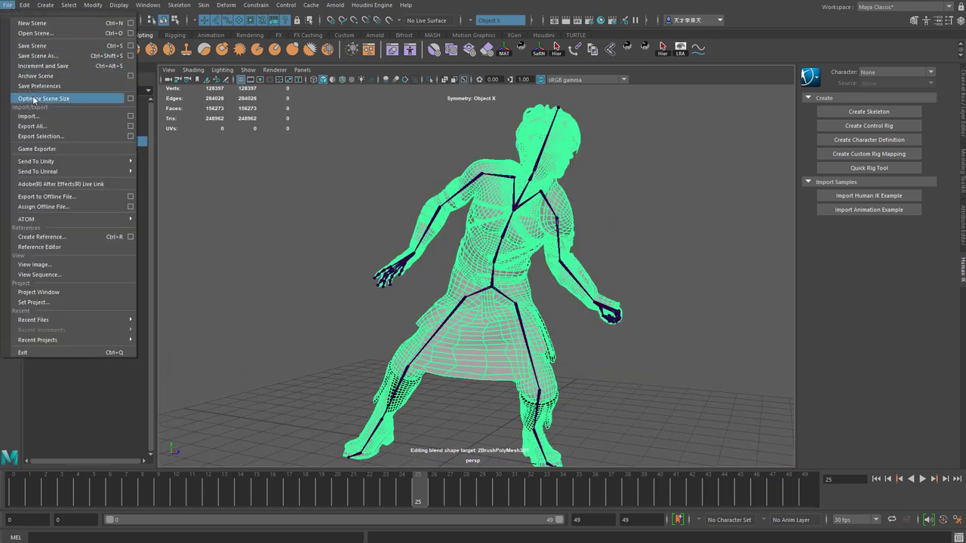
{"action": "left_click", "coordinate": [57, 136]}
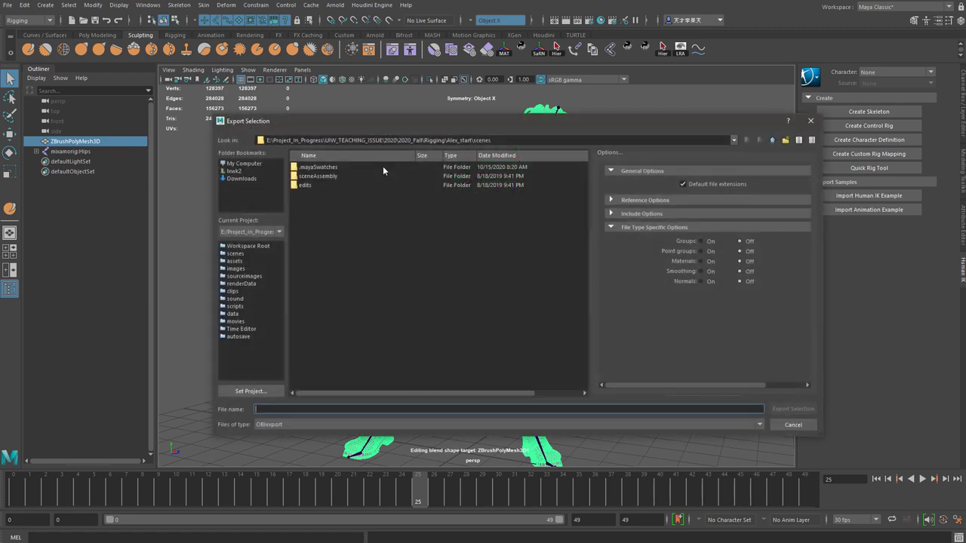
{"action": "left_click", "coordinate": [240, 178]}
{"action": "type", "text": "T"}
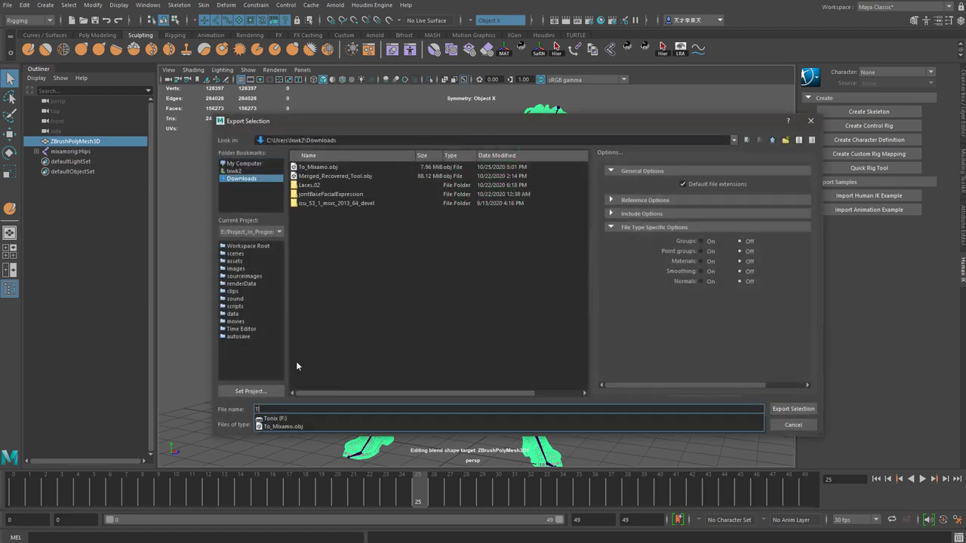
{"action": "type", "text": "o_Z"}
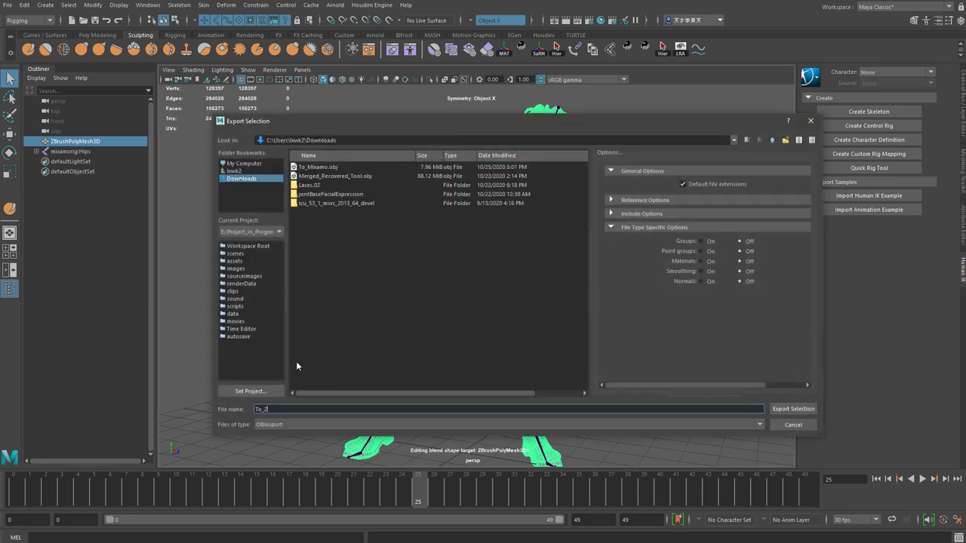
{"action": "type", "text": "brush_pose"}
{"action": "key", "text": "Return"}
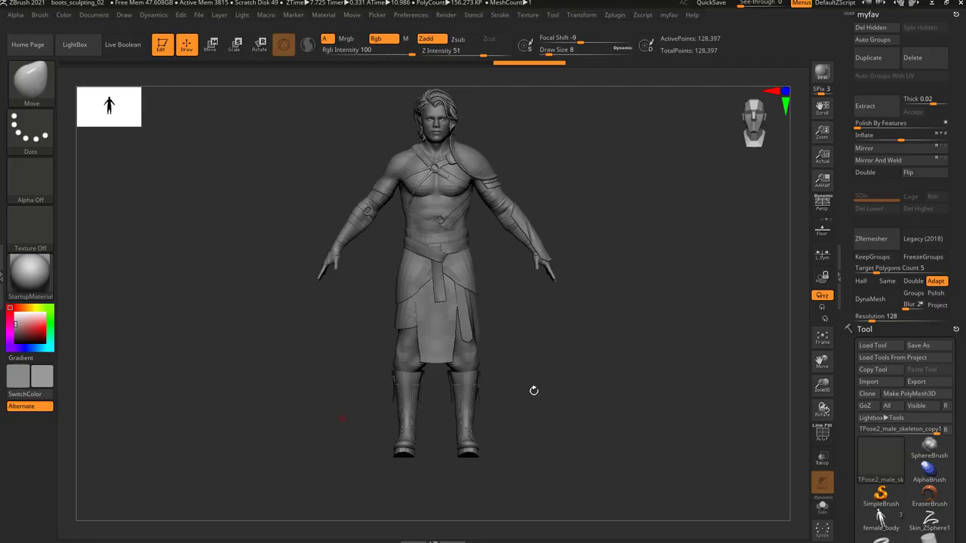
Switch to ZBrush and add a layer named pose_o1_doge to the T-pose character tool.
{"action": "left_click_drag", "start_coordinate": [532, 391], "coordinate": [664, 341]}
{"action": "left_click_drag", "start_coordinate": [848, 415], "coordinate": [851, 309]}
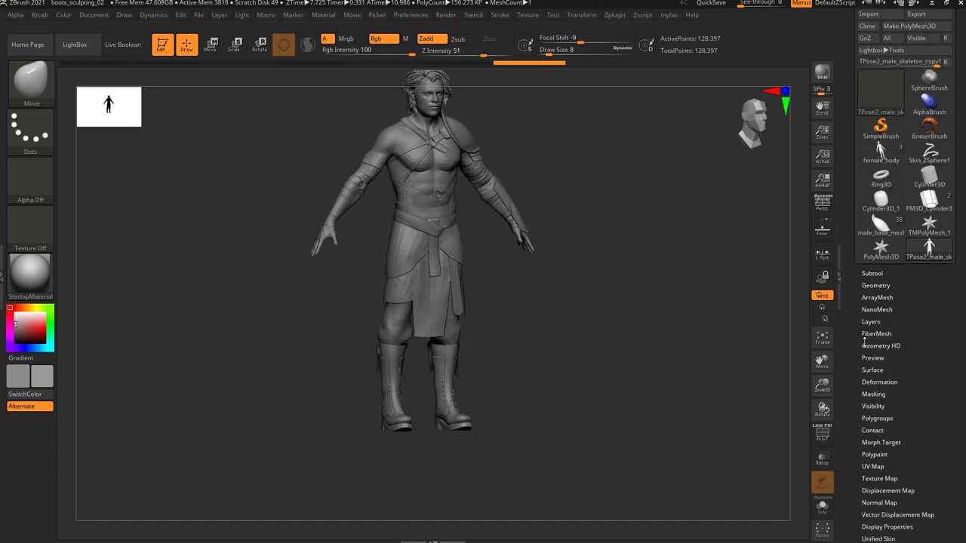
{"action": "left_click", "coordinate": [877, 325]}
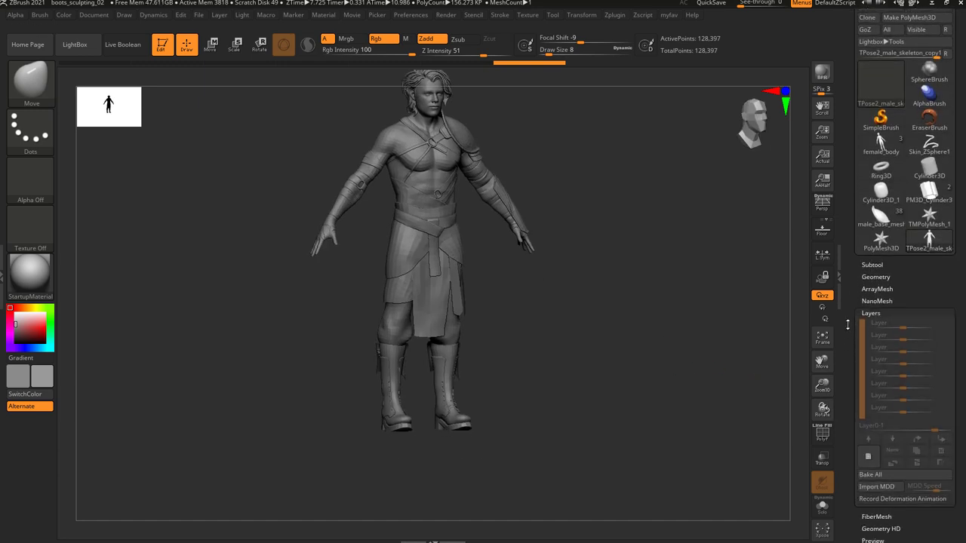
{"action": "left_click", "coordinate": [869, 425]}
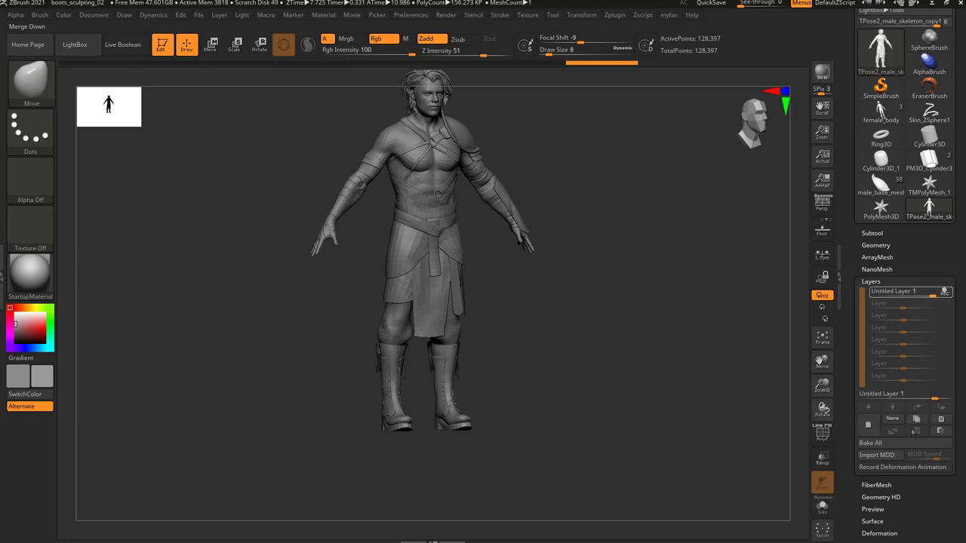
{"action": "left_click", "coordinate": [897, 423]}
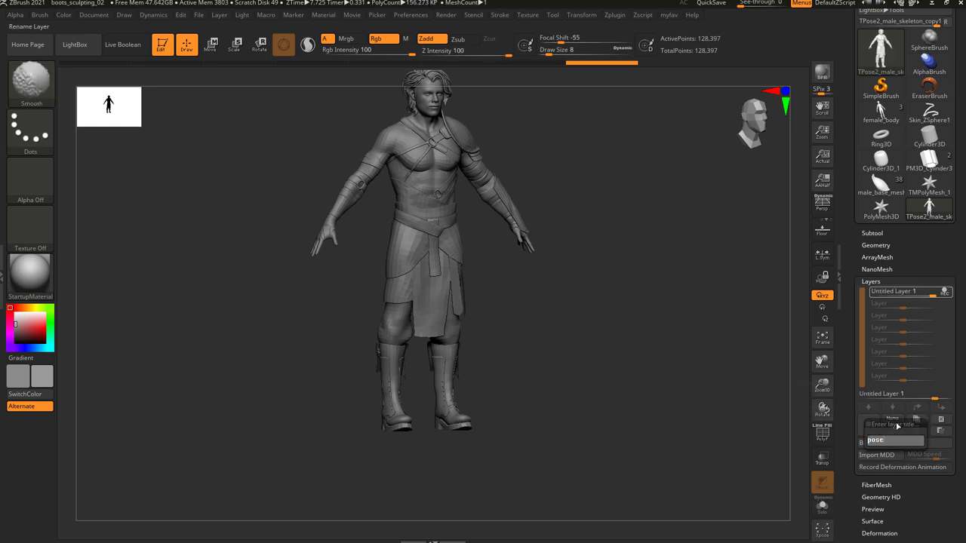
{"action": "type", "text": "pose_ol"}
{"action": "type", "text": "_doge"}
{"action": "key", "text": "Return"}
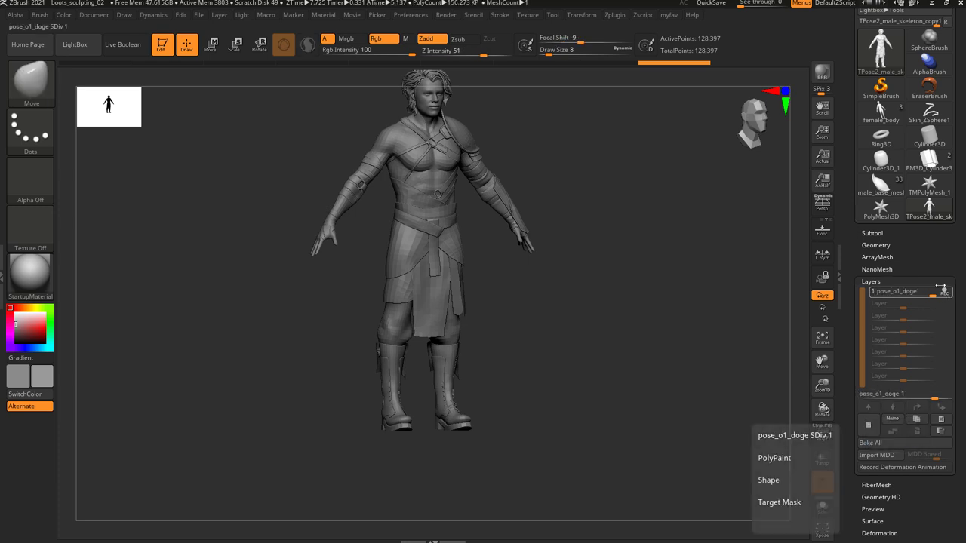
Import To_Zbrush_pose.obj from Downloads onto the character with the new pose layer.
{"action": "left_click_drag", "start_coordinate": [850, 102], "coordinate": [850, 194]}
{"action": "scroll", "coordinate": [850, 194], "scroll_direction": "up", "scroll_amount": 1}
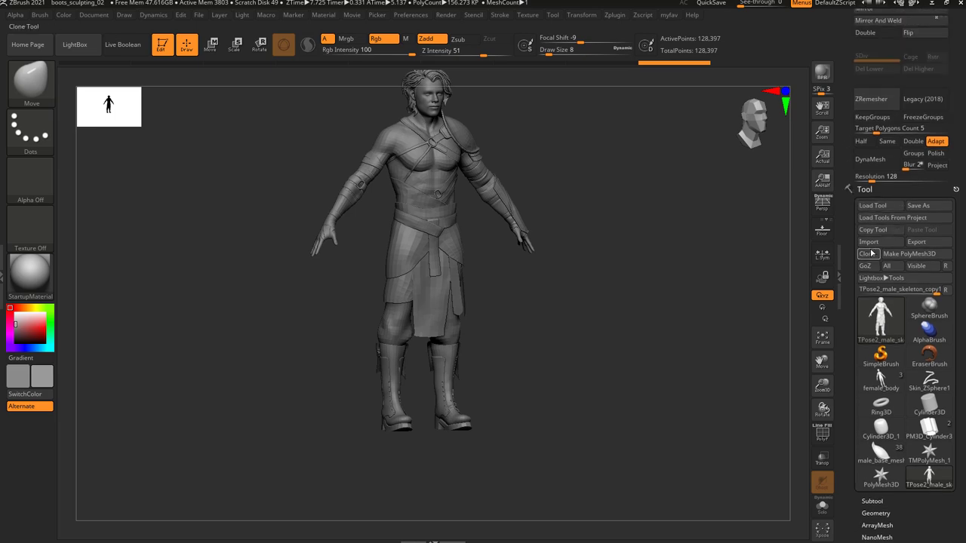
{"action": "left_click", "coordinate": [864, 241]}
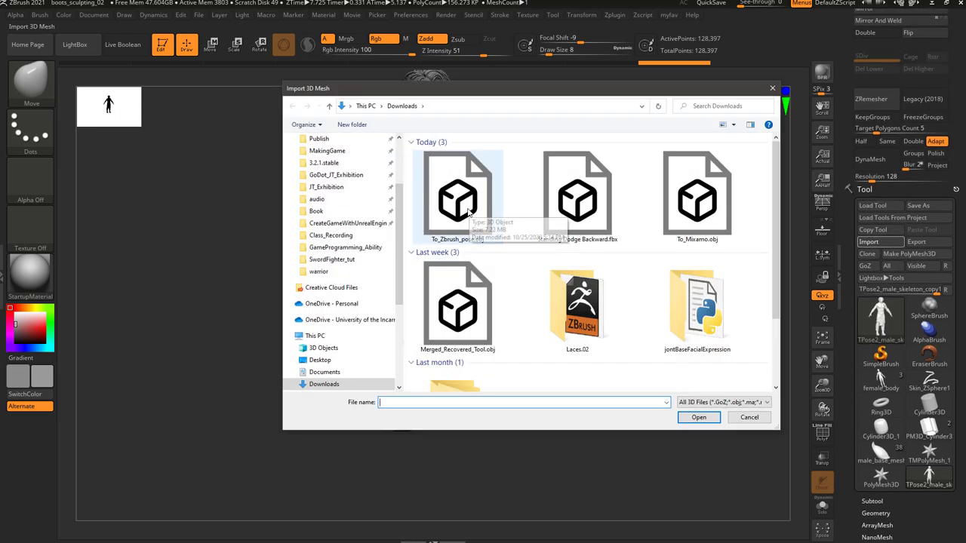
{"action": "double_click", "coordinate": [490, 212]}
Show the polyframe on the kilt, then smooth its upper folds and reshape its hem near the rear leg with the Move brush.
{"action": "left_click_drag", "start_coordinate": [612, 256], "coordinate": [285, 252]}
{"action": "left_click_drag", "start_coordinate": [528, 249], "coordinate": [592, 185], "text": "alt"}
{"action": "left_click_drag", "start_coordinate": [415, 267], "coordinate": [479, 304]}
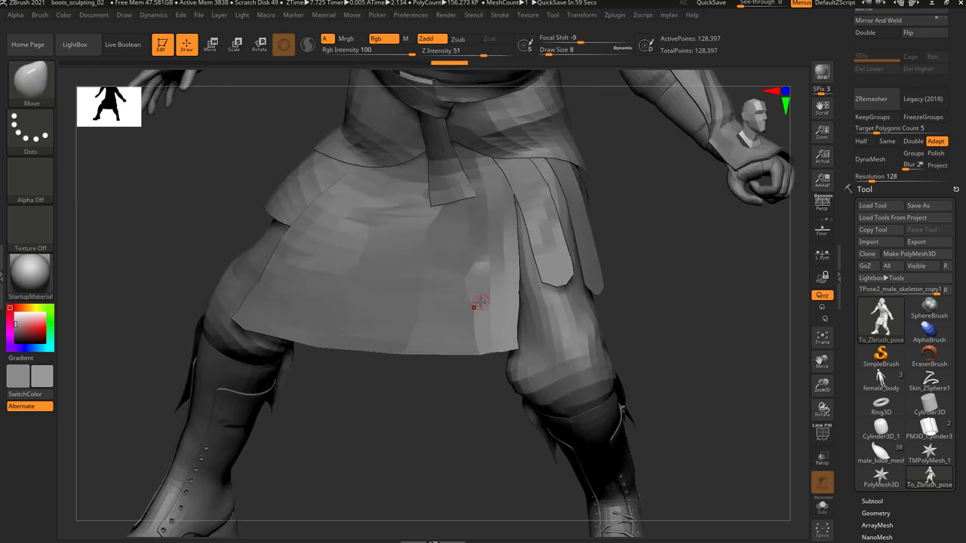
{"action": "key", "text": "shift+f"}
{"action": "right_click_drag", "start_coordinate": [424, 279], "coordinate": [439, 275]}
{"action": "key", "text": "s"}
{"action": "mouse_move", "coordinate": [438, 275]}
{"action": "left_mouse_down"}
{"action": "mouse_move", "coordinate": [462, 256]}
{"action": "mouse_move", "coordinate": [370, 227]}
{"action": "mouse_move", "coordinate": [336, 246]}
{"action": "mouse_move", "coordinate": [298, 248]}
{"action": "mouse_move", "coordinate": [286, 270]}
{"action": "mouse_move", "coordinate": [341, 297]}
{"action": "mouse_move", "coordinate": [406, 232]}
{"action": "mouse_move", "coordinate": [469, 292]}
{"action": "mouse_move", "coordinate": [453, 241]}
{"action": "mouse_move", "coordinate": [475, 312]}
{"action": "mouse_move", "coordinate": [396, 264]}
{"action": "left_mouse_up"}
{"action": "left_click_drag", "start_coordinate": [335, 226], "coordinate": [329, 246], "text": "shift"}
{"action": "mouse_move", "coordinate": [291, 407]}
{"action": "left_mouse_down"}
{"action": "mouse_move", "coordinate": [295, 329]}
{"action": "mouse_move", "coordinate": [318, 308]}
{"action": "left_mouse_up"}
{"action": "key", "text": "s"}
{"action": "left_click_drag", "start_coordinate": [302, 364], "coordinate": [271, 358]}
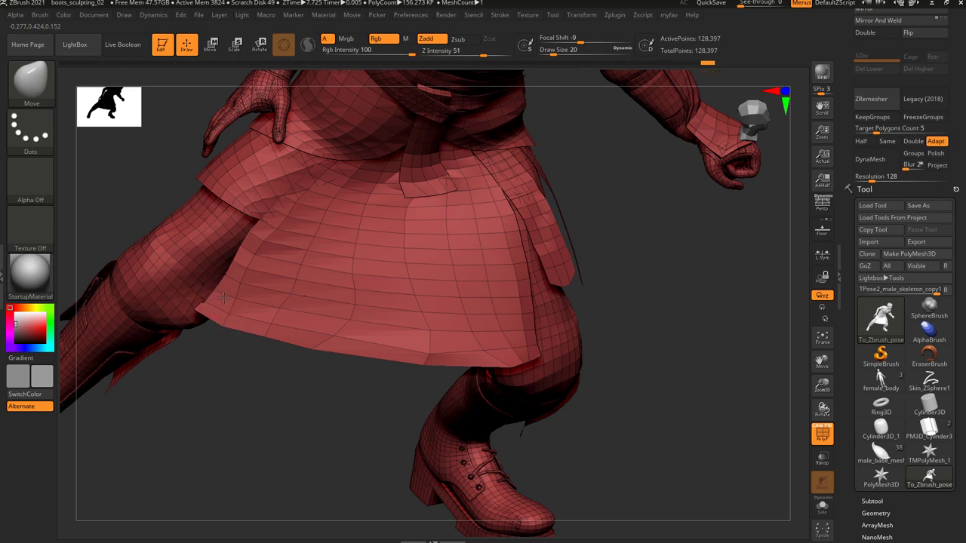
Smooth the kilt's front panel and pull the middle of its hem downward with the Move brush at draw sizes 22 to 27.
{"action": "key", "text": "shift"}
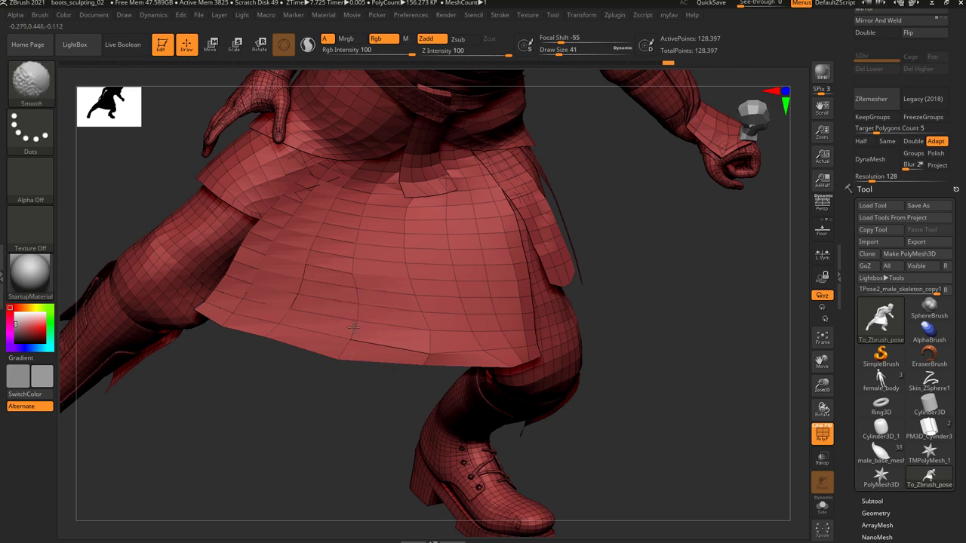
{"action": "key", "text": "s"}
{"action": "left_click_drag", "start_coordinate": [341, 361], "coordinate": [336, 360]}
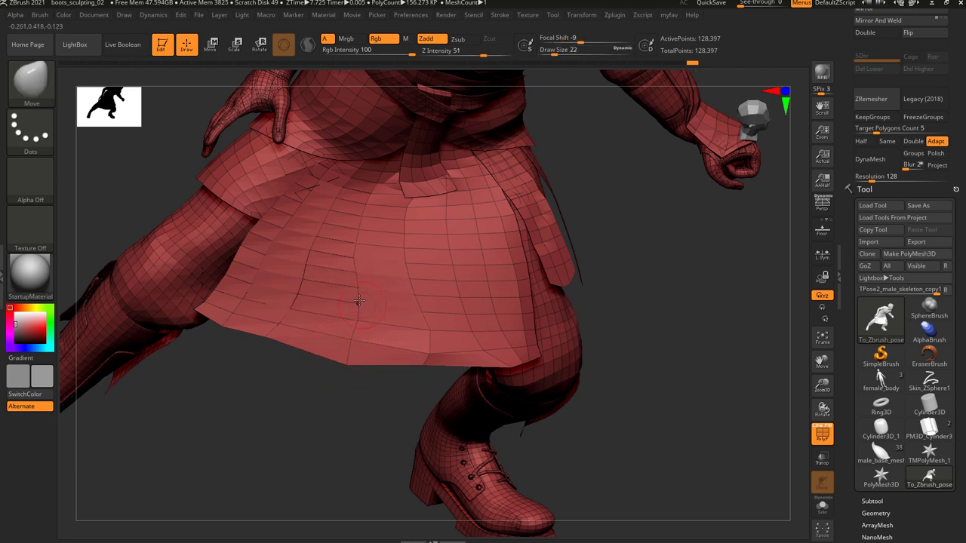
{"action": "mouse_move", "coordinate": [359, 296]}
{"action": "left_mouse_down", "text": "shift"}
{"action": "mouse_move", "coordinate": [370, 261]}
{"action": "mouse_move", "coordinate": [358, 286]}
{"action": "left_mouse_up", "text": "shift"}
{"action": "key", "text": "s"}
{"action": "left_click_drag", "start_coordinate": [446, 338], "coordinate": [424, 332]}
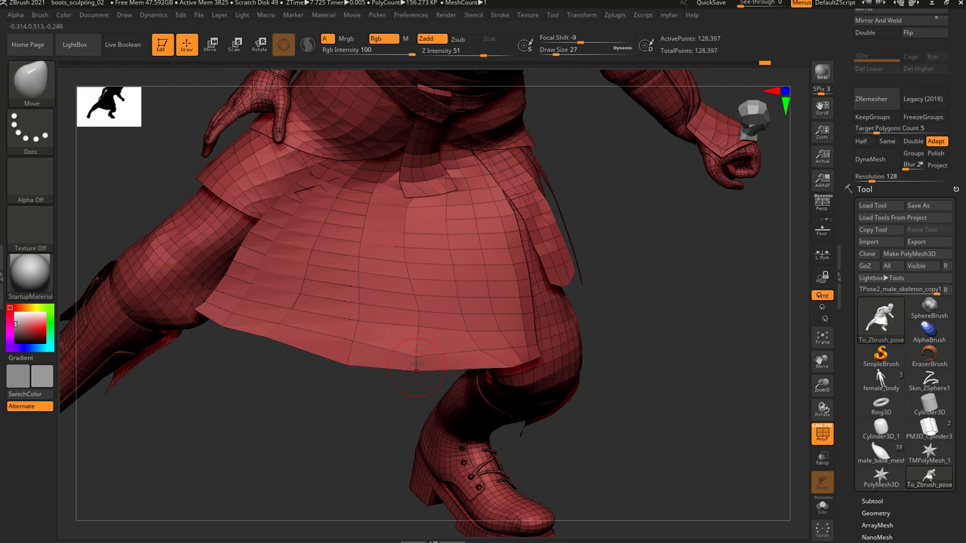
{"action": "key", "text": "shift"}
Even out the kilt's hem toward the front knee with the Move brush at draw sizes 29 and 25.
{"action": "key", "text": "s"}
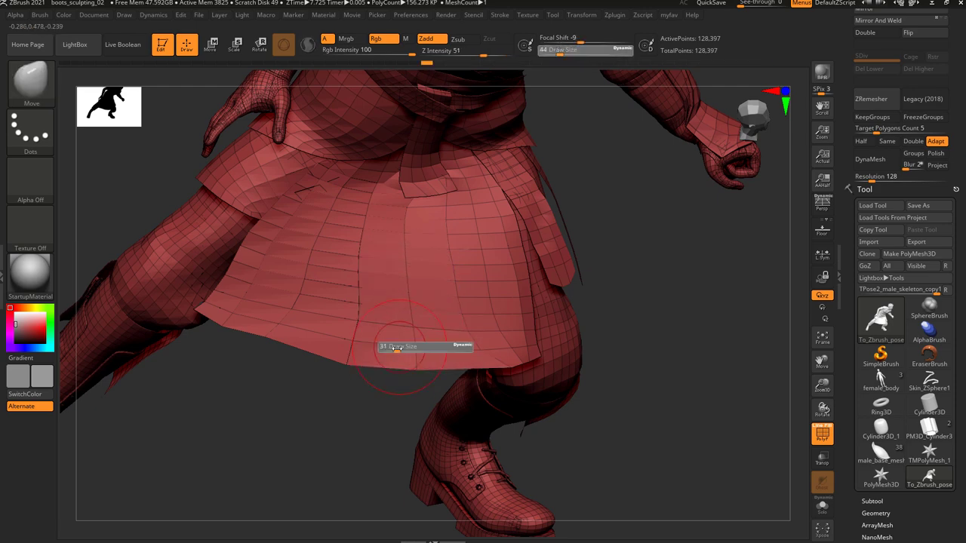
{"action": "right_click_drag", "start_coordinate": [468, 344], "coordinate": [496, 364]}
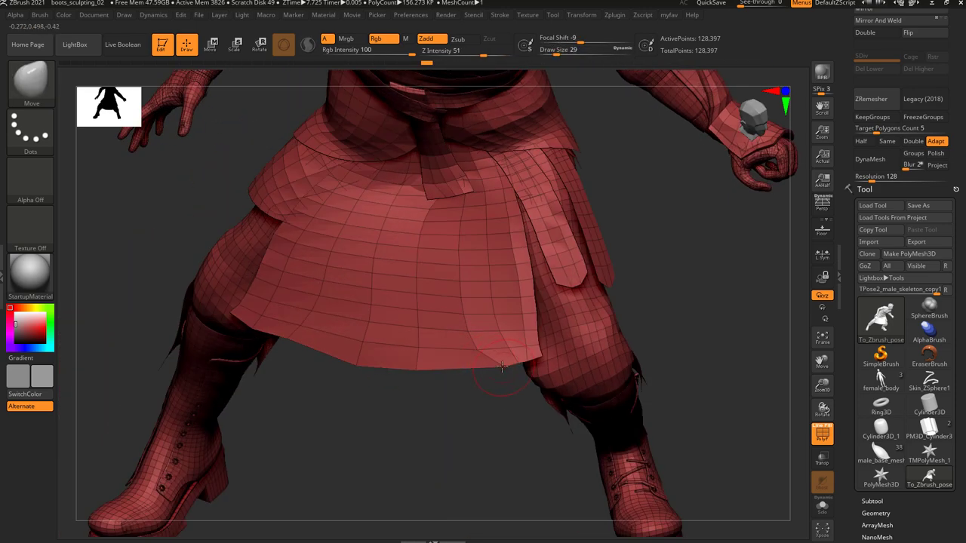
{"action": "key", "text": "shift"}
{"action": "mouse_move", "coordinate": [470, 363]}
{"action": "right_mouse_down"}
{"action": "mouse_move", "coordinate": [474, 378]}
{"action": "mouse_move", "coordinate": [392, 345]}
{"action": "mouse_move", "coordinate": [428, 302]}
{"action": "right_mouse_up"}
{"action": "key", "text": "s"}
{"action": "left_click_drag", "start_coordinate": [430, 300], "coordinate": [481, 297]}
{"action": "key", "text": "s"}
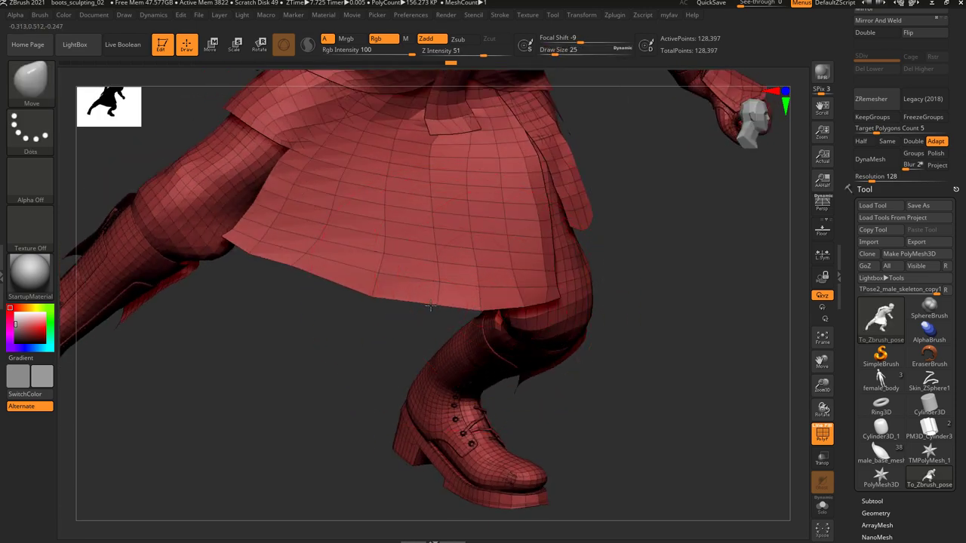
Adjust the kilt's front edge beside the thigh, starting at draw size 11, and smooth the neighbouring polygon rows.
{"action": "right_click_drag", "start_coordinate": [519, 298], "coordinate": [547, 289]}
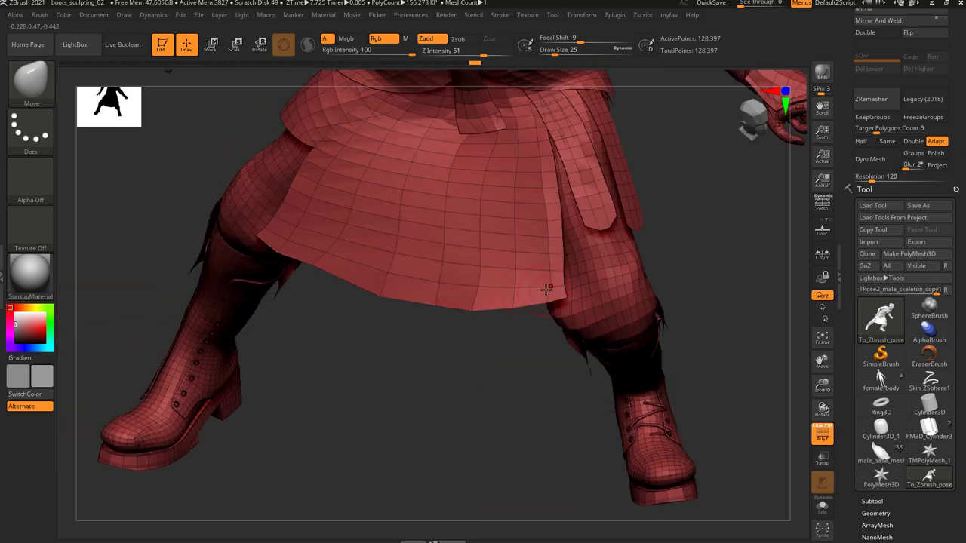
{"action": "type", "text": "s11"}
{"action": "key", "text": "Return"}
{"action": "key", "text": "s"}
{"action": "left_click", "coordinate": [546, 230]}
{"action": "key", "text": "s"}
{"action": "left_click_drag", "start_coordinate": [532, 212], "coordinate": [542, 212]}
{"action": "left_click_drag", "start_coordinate": [539, 162], "coordinate": [515, 258], "text": "shift"}
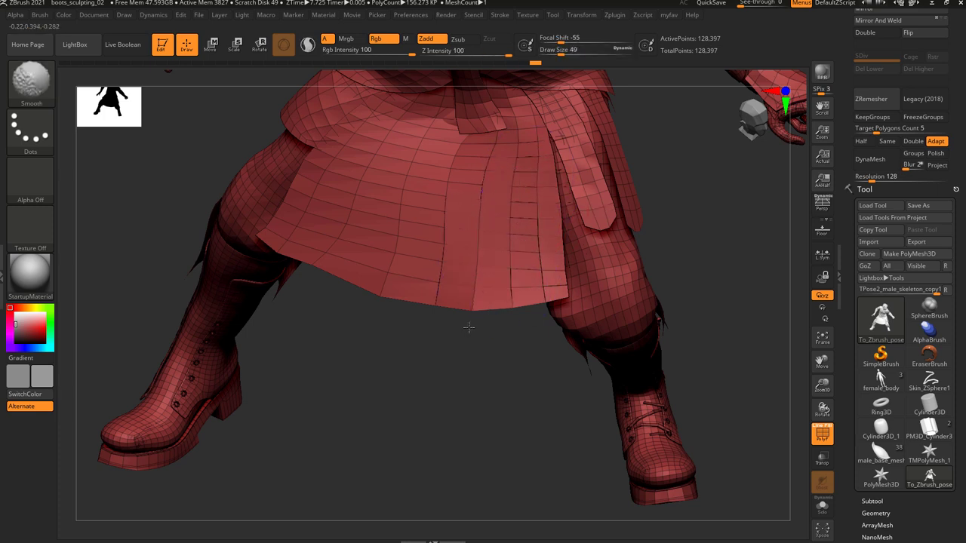
Shape the middle of the kilt's hem into an even curve with the Move brush at draw sizes 35 and 25.
{"action": "type", "text": "s35"}
{"action": "key", "text": "Return"}
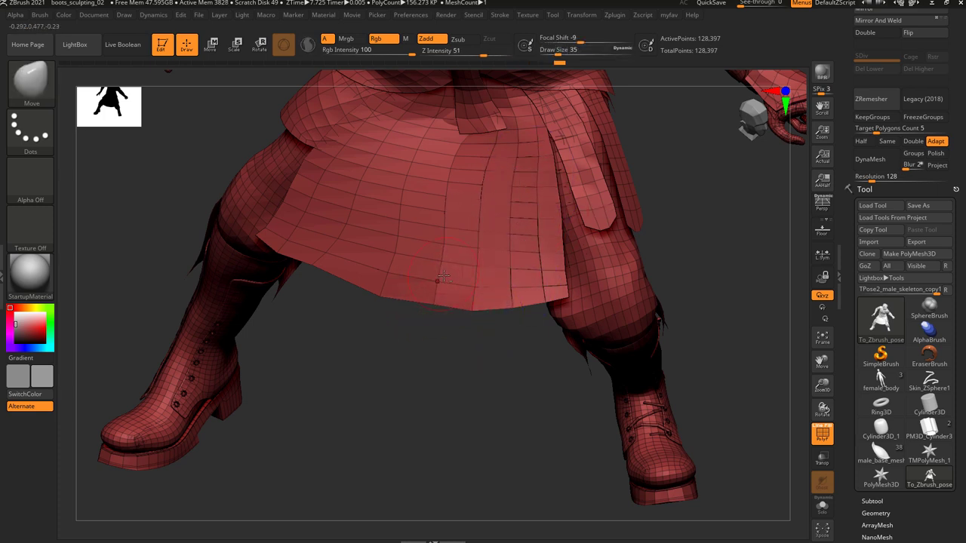
{"action": "type", "text": "s25"}
{"action": "key", "text": "Return"}
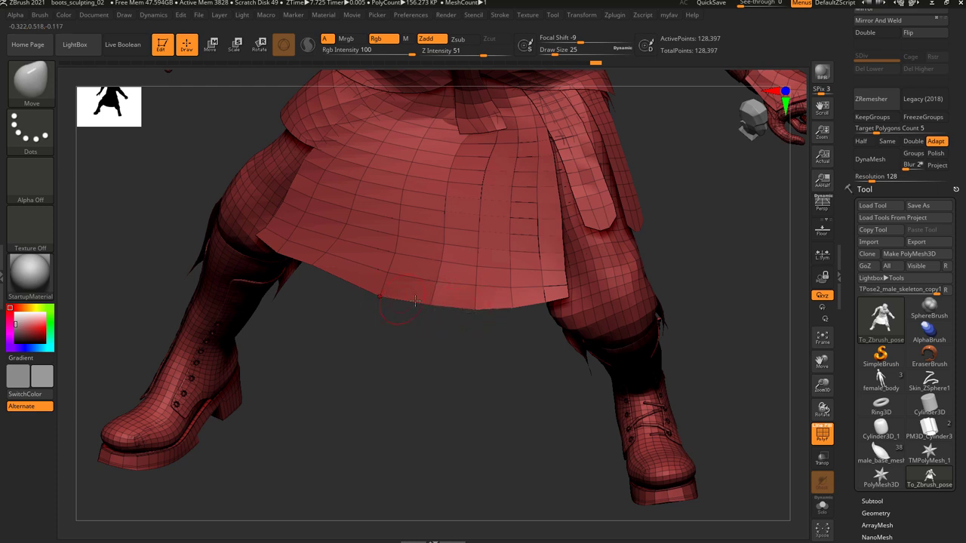
{"action": "mouse_move", "coordinate": [431, 304]}
{"action": "right_mouse_down", "text": "ctrl"}
{"action": "mouse_move", "coordinate": [418, 337]}
{"action": "mouse_move", "coordinate": [446, 272]}
{"action": "right_mouse_up", "text": "ctrl"}
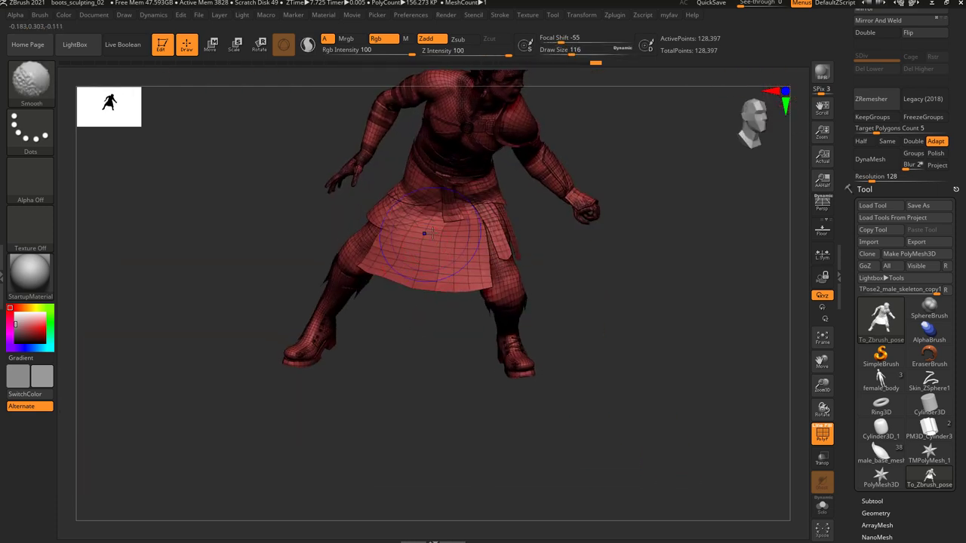
Pull the kilt's hip flap down and across the front panel with the Move Topological brush at draw size 112.
{"action": "key", "text": "shift+f"}
{"action": "mouse_move", "coordinate": [428, 352]}
{"action": "right_mouse_down"}
{"action": "mouse_move", "coordinate": [410, 390]}
{"action": "mouse_move", "coordinate": [411, 425]}
{"action": "right_mouse_up"}
{"action": "mouse_move", "coordinate": [411, 425]}
{"action": "right_mouse_down", "text": "ctrl"}
{"action": "mouse_move", "coordinate": [438, 380]}
{"action": "mouse_move", "coordinate": [445, 314]}
{"action": "right_mouse_up", "text": "ctrl"}
{"action": "left_click_drag", "start_coordinate": [445, 314], "coordinate": [340, 264]}
{"action": "key", "text": "shift+s"}
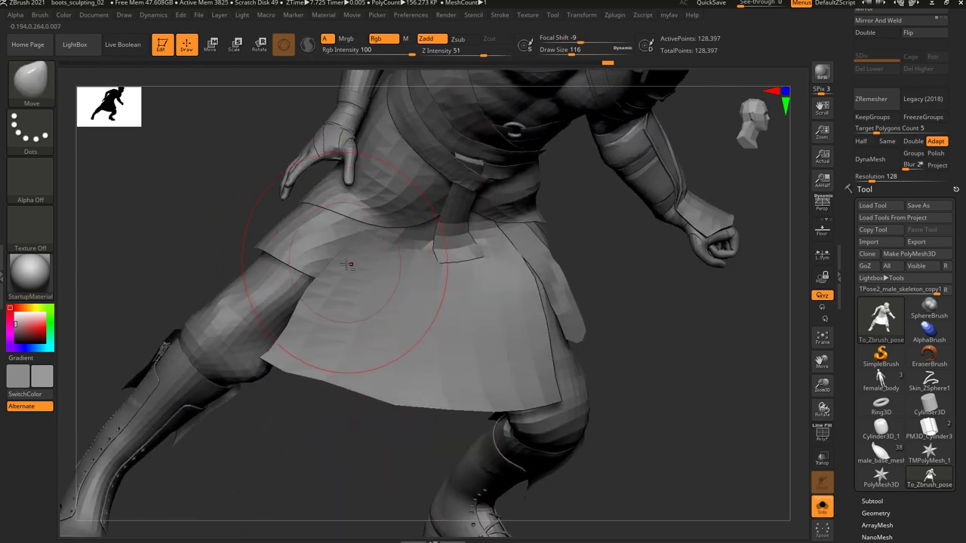
{"action": "key", "text": "shift+f"}
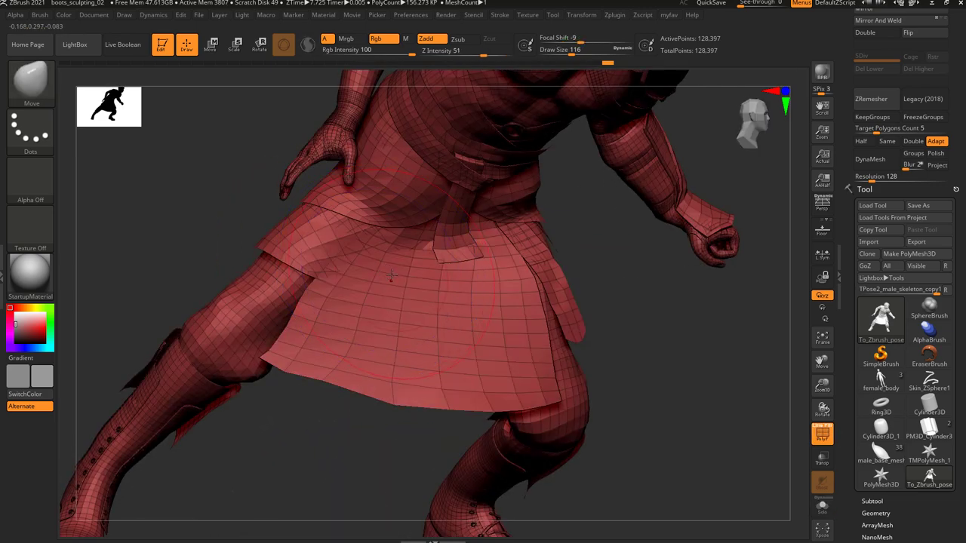
{"action": "key", "text": "b"}
{"action": "key", "text": "m"}
{"action": "key", "text": "t"}
{"action": "key", "text": "s"}
{"action": "left_click_drag", "start_coordinate": [389, 274], "coordinate": [384, 274]}
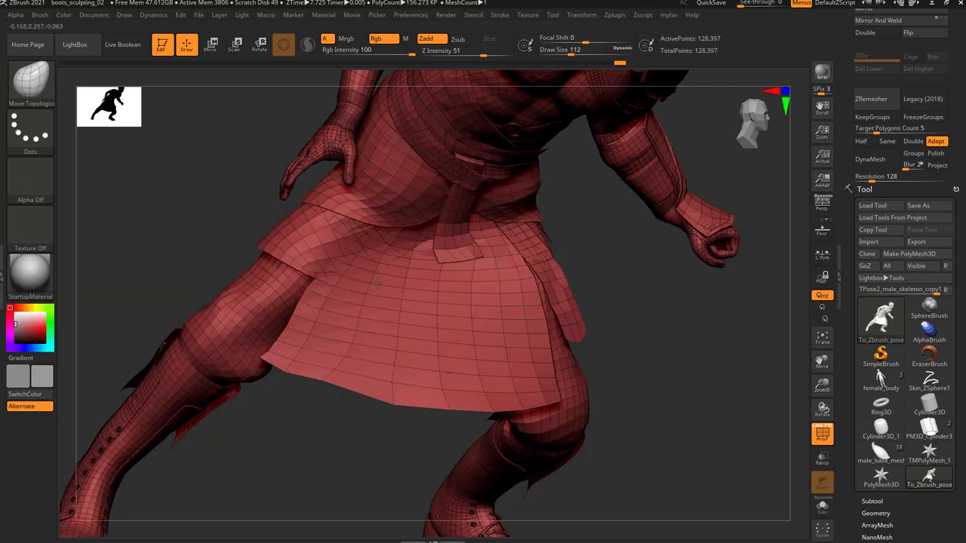
{"action": "mouse_move", "coordinate": [339, 247]}
{"action": "left_mouse_down"}
{"action": "mouse_move", "coordinate": [435, 266]}
{"action": "mouse_move", "coordinate": [418, 272]}
{"action": "left_mouse_up"}
Try to reposition the belt's hanging end with the Move Topological brush at draw size 49 and undo the last stroke.
{"action": "key", "text": "s"}
{"action": "key", "text": "b"}
{"action": "key", "text": "m"}
{"action": "key", "text": "v"}
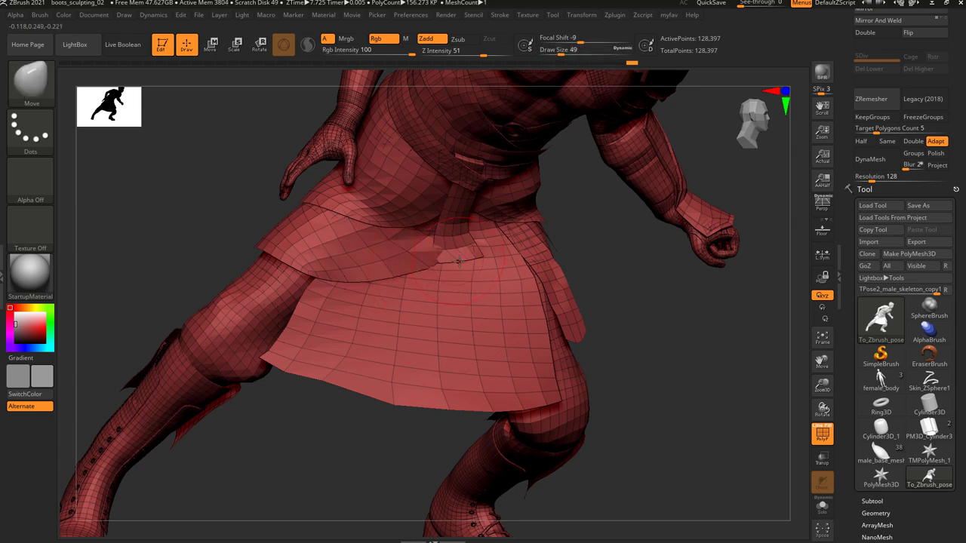
{"action": "key", "text": "b"}
{"action": "key", "text": "m"}
{"action": "key", "text": "t"}
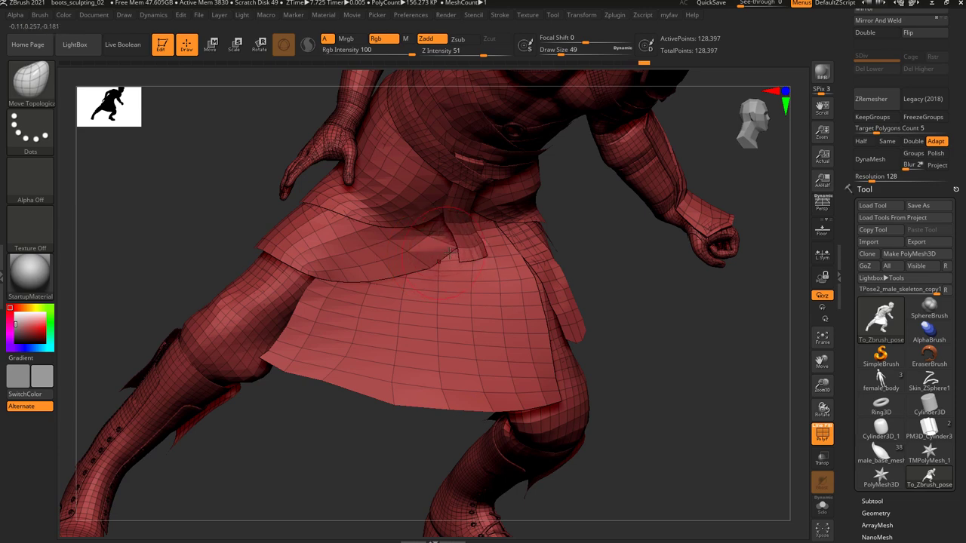
{"action": "key", "text": "ctrl+z"}
{"action": "right_click_drag", "start_coordinate": [466, 253], "coordinate": [448, 250]}
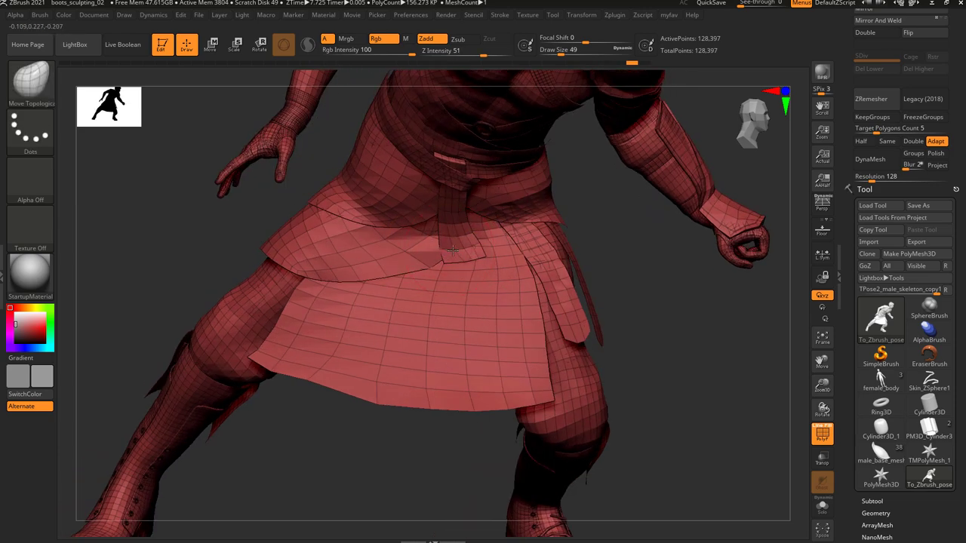
Refine the belt's hanging end and the kilt with the Move Topological brush at draw sizes from 25 to 35.
{"action": "key", "text": "s"}
{"action": "left_click_drag", "start_coordinate": [461, 259], "coordinate": [456, 258]}
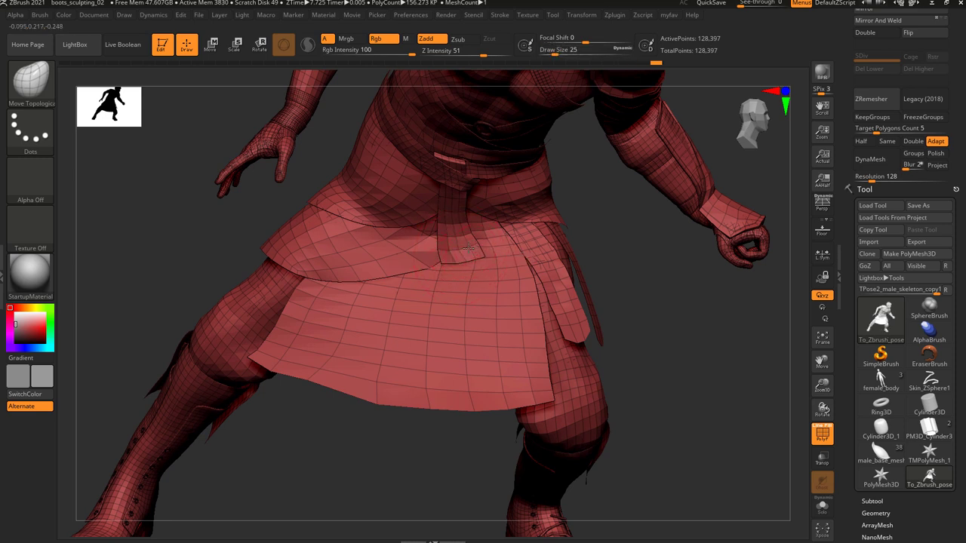
{"action": "key", "text": "s"}
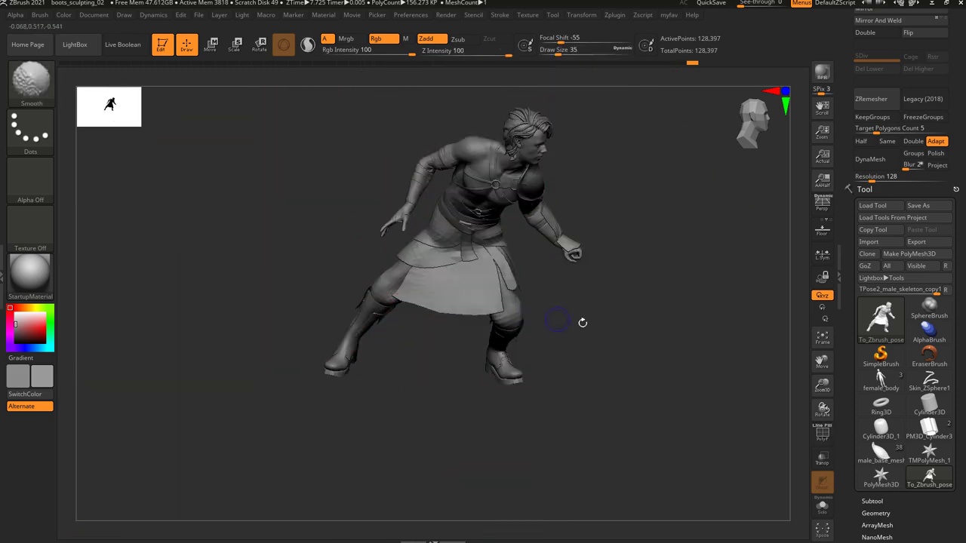
{"action": "mouse_move", "coordinate": [582, 323]}
{"action": "right_mouse_down"}
{"action": "mouse_move", "coordinate": [630, 314]}
{"action": "mouse_move", "coordinate": [612, 339]}
{"action": "mouse_move", "coordinate": [431, 313]}
{"action": "right_mouse_up"}
{"action": "key", "text": "s"}
{"action": "left_click_drag", "start_coordinate": [417, 305], "coordinate": [423, 306]}
{"action": "mouse_move", "coordinate": [466, 308]}
{"action": "right_mouse_down"}
{"action": "mouse_move", "coordinate": [421, 322]}
{"action": "mouse_move", "coordinate": [431, 310]}
{"action": "right_mouse_up"}
{"action": "key", "text": "shift+f"}
{"action": "key", "text": "s"}
{"action": "left_click_drag", "start_coordinate": [432, 309], "coordinate": [425, 310]}
Transfer the cleaned-up pose from the merged mesh to all subtools with Transpose Master's TPose|SubT.
{"action": "right_click_drag", "start_coordinate": [408, 326], "coordinate": [637, 268]}
{"action": "key", "text": "f"}
{"action": "key", "text": "shift+f"}
{"action": "scroll", "coordinate": [860, 329], "scroll_direction": "down", "scroll_amount": 5}
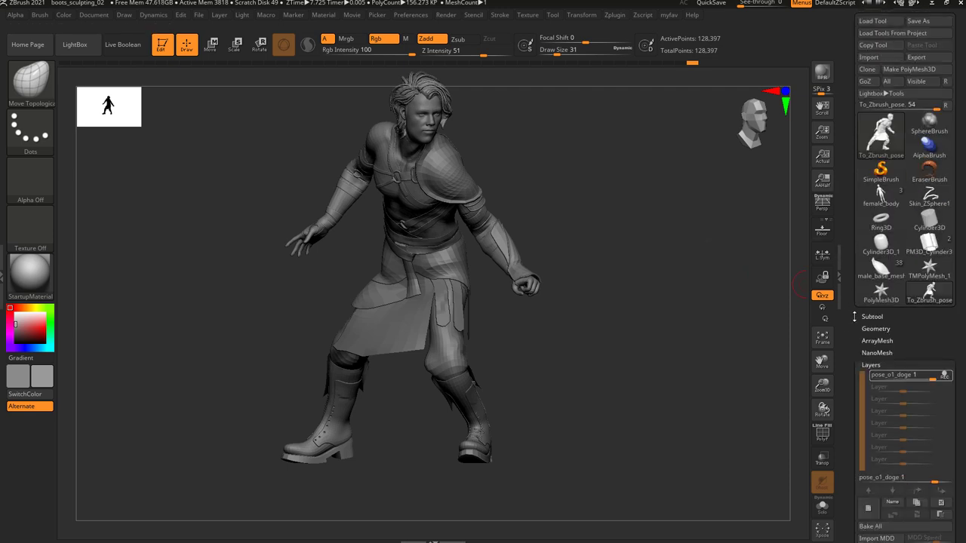
{"action": "left_click", "coordinate": [874, 317]}
{"action": "left_click", "coordinate": [875, 317]}
{"action": "left_click_drag", "start_coordinate": [853, 317], "coordinate": [852, 331]}
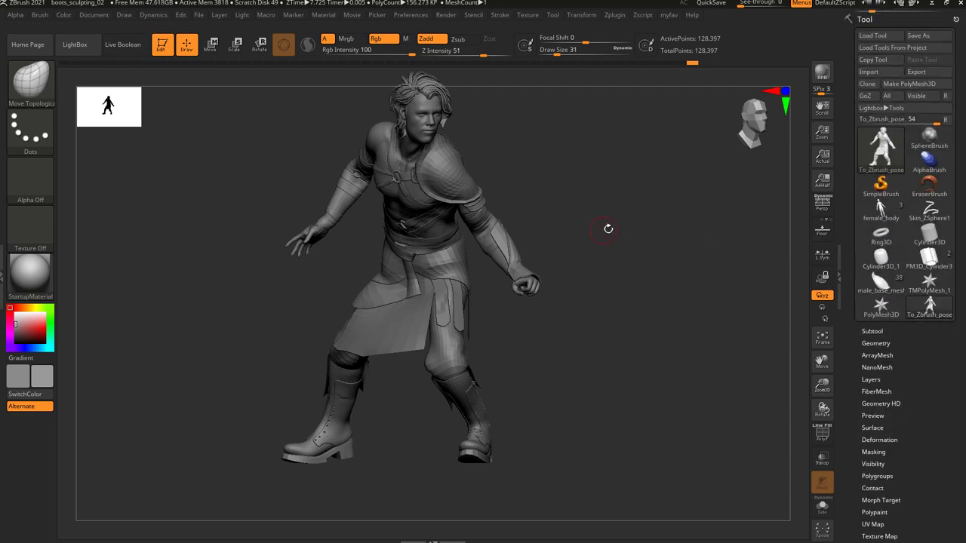
{"action": "mouse_move", "coordinate": [619, 231]}
{"action": "right_mouse_down"}
{"action": "mouse_move", "coordinate": [651, 233]}
{"action": "mouse_move", "coordinate": [649, 222]}
{"action": "mouse_move", "coordinate": [621, 231]}
{"action": "mouse_move", "coordinate": [635, 236]}
{"action": "right_mouse_up"}
{"action": "left_click", "coordinate": [480, 62]}
{"action": "left_click", "coordinate": [501, 16]}
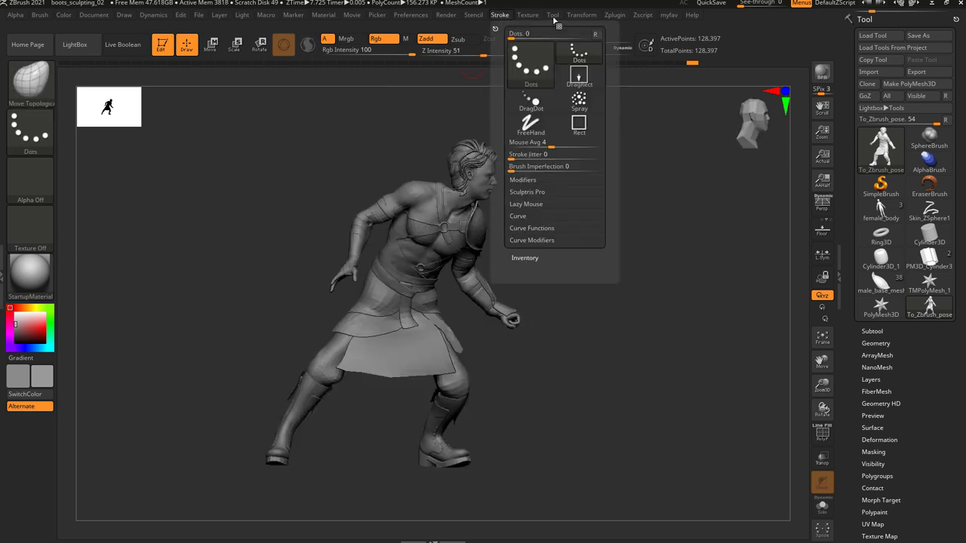
{"action": "mouse_move", "coordinate": [616, 18]}
{"action": "left_click", "coordinate": [693, 230]}
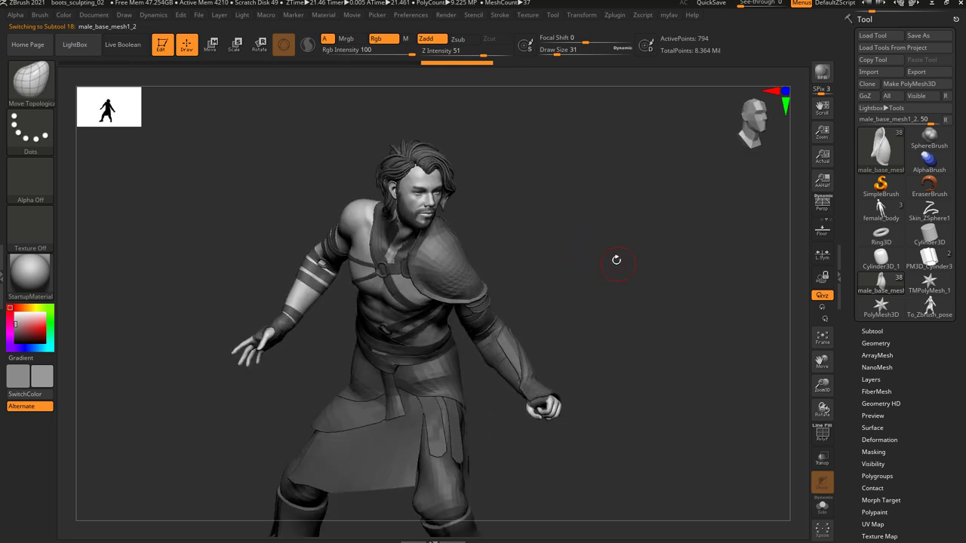
Set the draw size to 18 and enable symmetry with Use Posable Symmetry on the currently active subtool.
{"action": "right_click_drag", "start_coordinate": [631, 310], "coordinate": [594, 273], "text": "ctrl"}
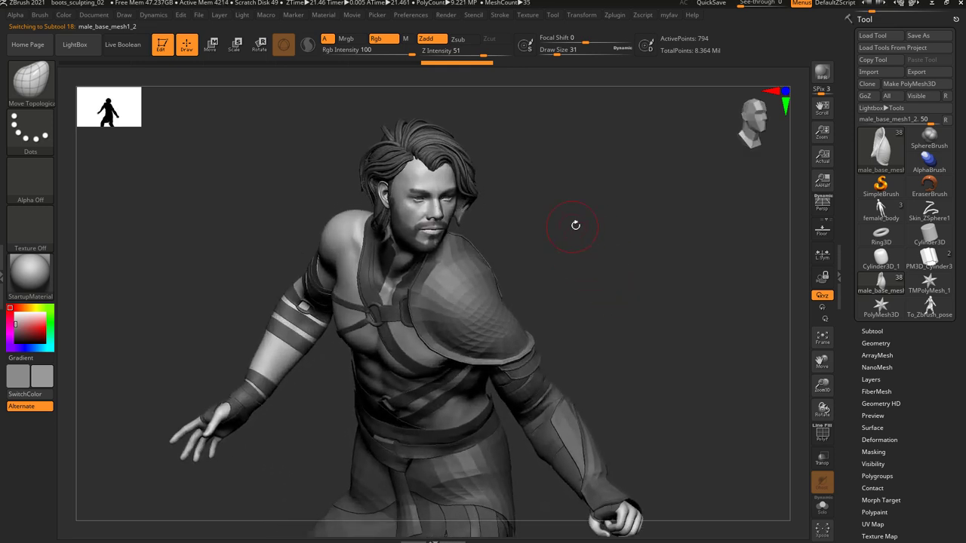
{"action": "key", "text": "s"}
{"action": "left_click_drag", "start_coordinate": [584, 222], "coordinate": [577, 223]}
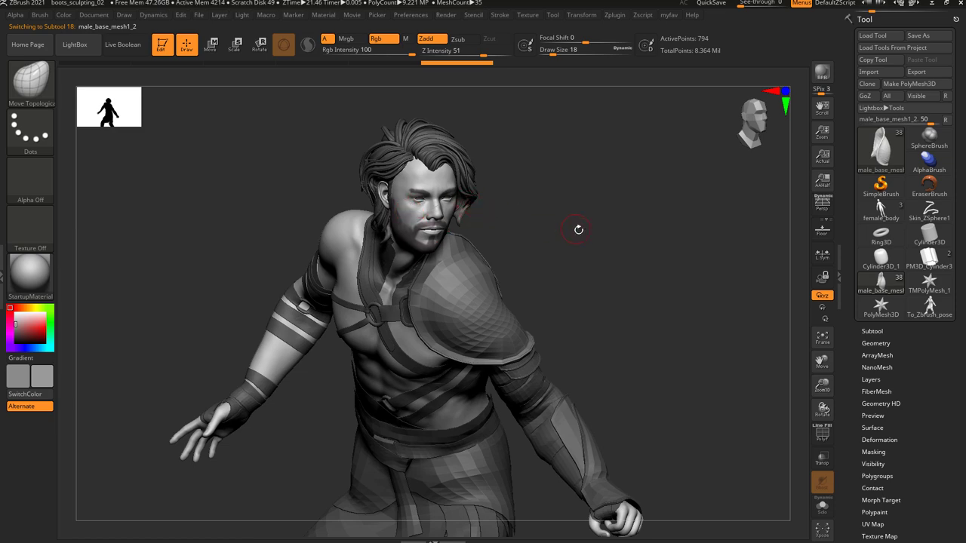
{"action": "right_click_drag", "start_coordinate": [580, 229], "coordinate": [415, 211]}
{"action": "right_click_drag", "start_coordinate": [536, 170], "coordinate": [537, 316], "text": "alt"}
{"action": "right_click_drag", "start_coordinate": [537, 316], "coordinate": [592, 263], "text": "ctrl"}
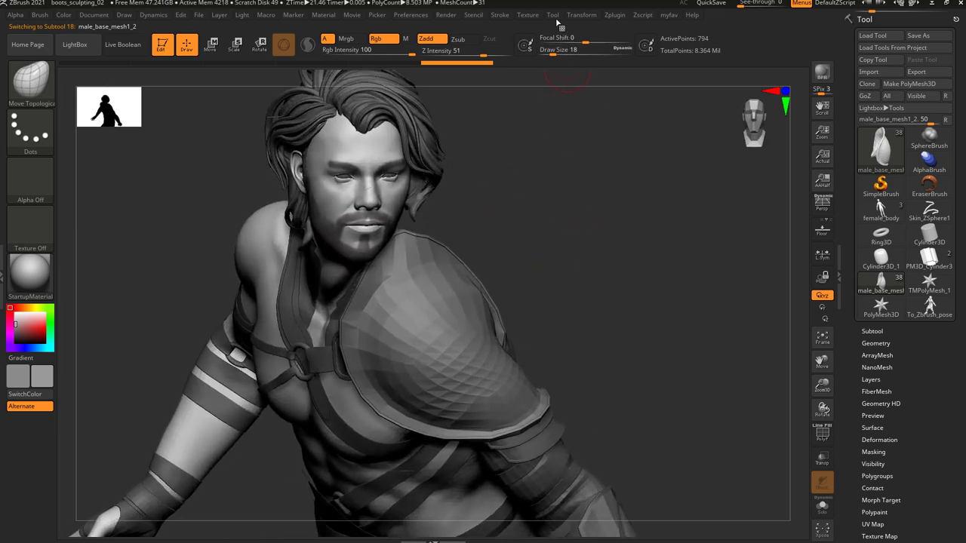
{"action": "left_click", "coordinate": [579, 15]}
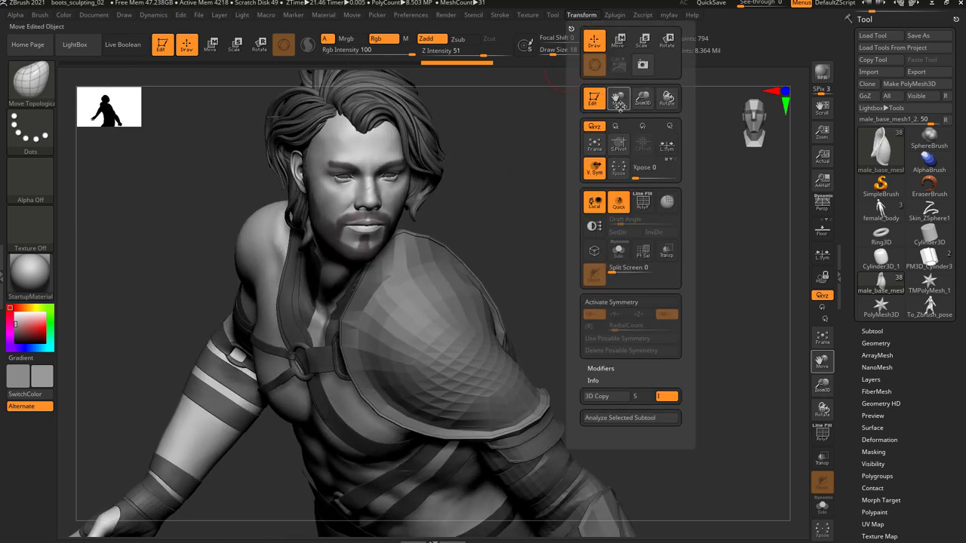
{"action": "left_click", "coordinate": [613, 302]}
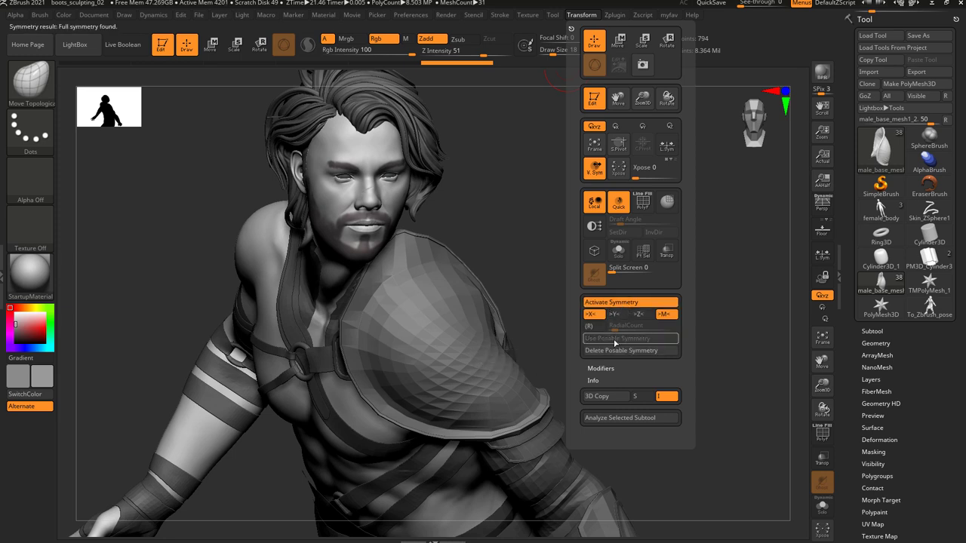
{"action": "left_click", "coordinate": [614, 340]}
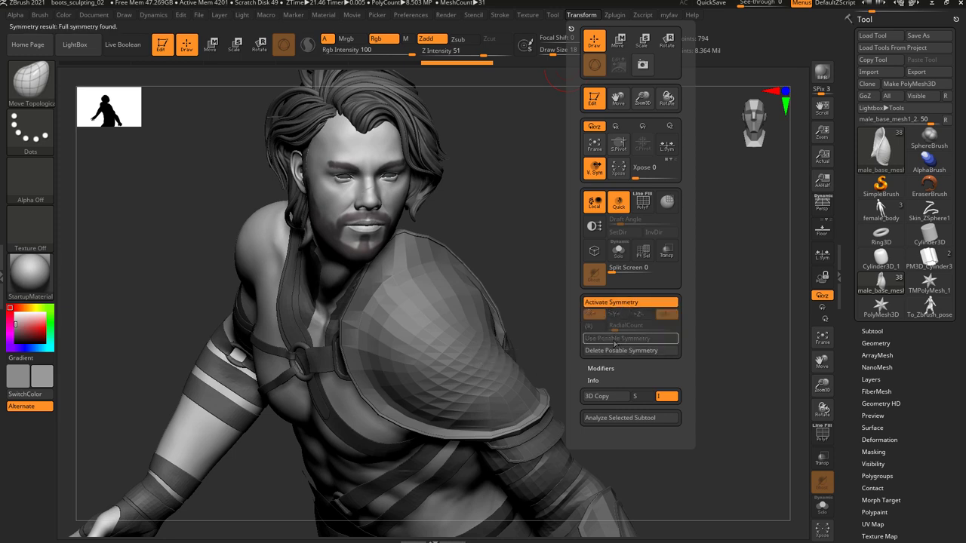
Make the male_base_mesh body the active subtool and enable posable symmetry for it.
{"action": "left_click", "coordinate": [393, 201], "text": "alt"}
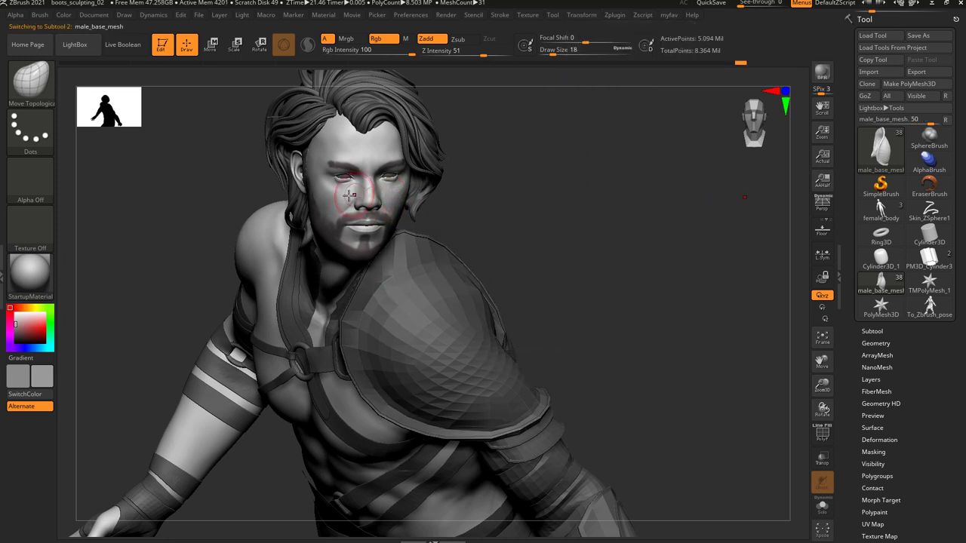
{"action": "left_click", "coordinate": [583, 16]}
{"action": "left_click", "coordinate": [662, 314]}
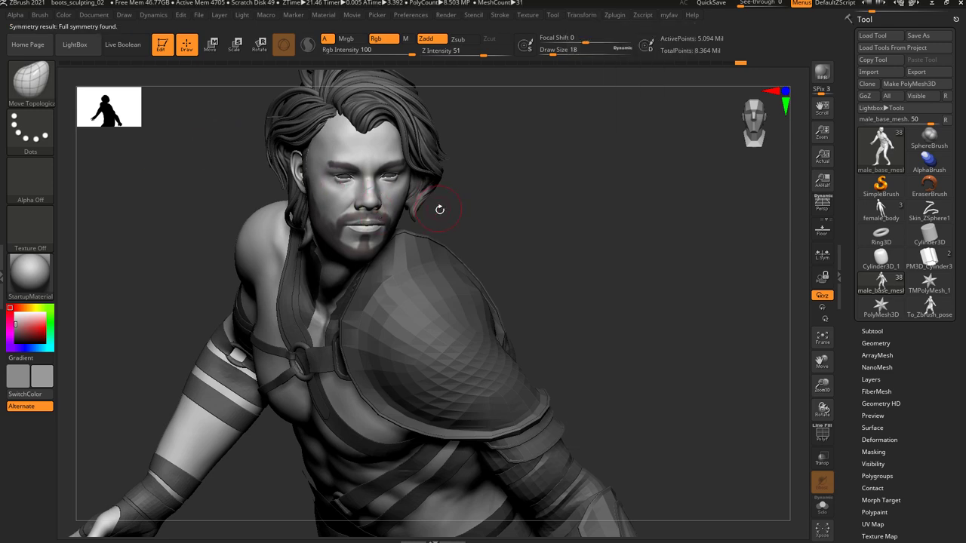
Test the posable symmetry on the cheeks with short DamStandard strokes at draw size 4.
{"action": "mouse_move", "coordinate": [444, 209]}
{"action": "left_mouse_down"}
{"action": "mouse_move", "coordinate": [568, 281]}
{"action": "mouse_move", "coordinate": [573, 339]}
{"action": "left_mouse_up"}
{"action": "key", "text": "s"}
{"action": "left_click", "coordinate": [397, 211]}
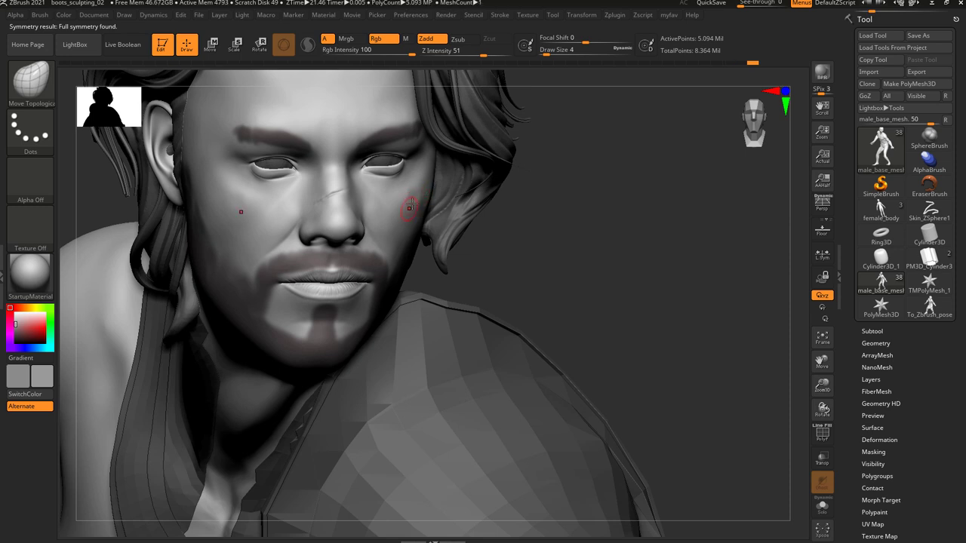
{"action": "key", "text": "b"}
{"action": "key", "text": "d"}
{"action": "key", "text": "s"}
{"action": "key", "text": "ctrl"}
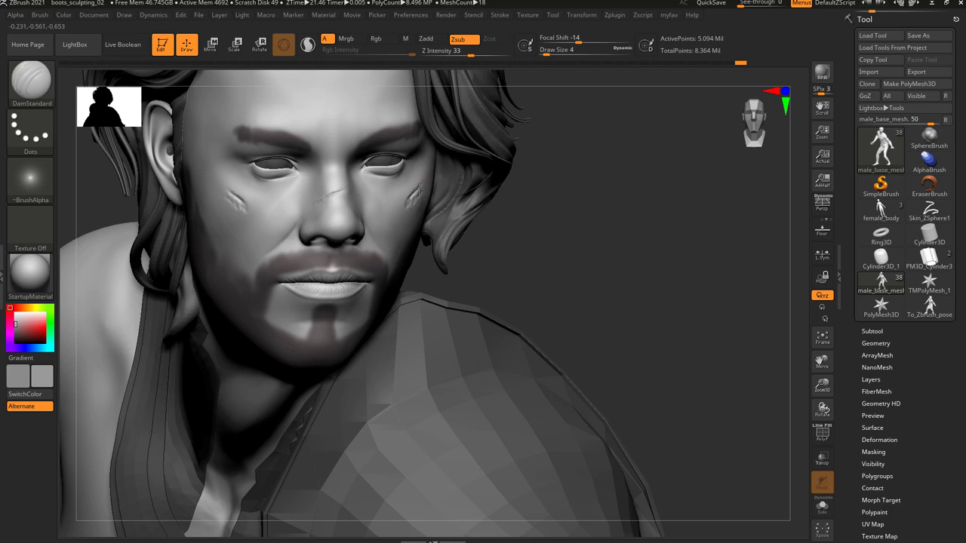
{"action": "mouse_move", "coordinate": [532, 234]}
{"action": "left_mouse_down"}
{"action": "mouse_move", "coordinate": [408, 234]}
{"action": "mouse_move", "coordinate": [475, 240]}
{"action": "left_mouse_up"}
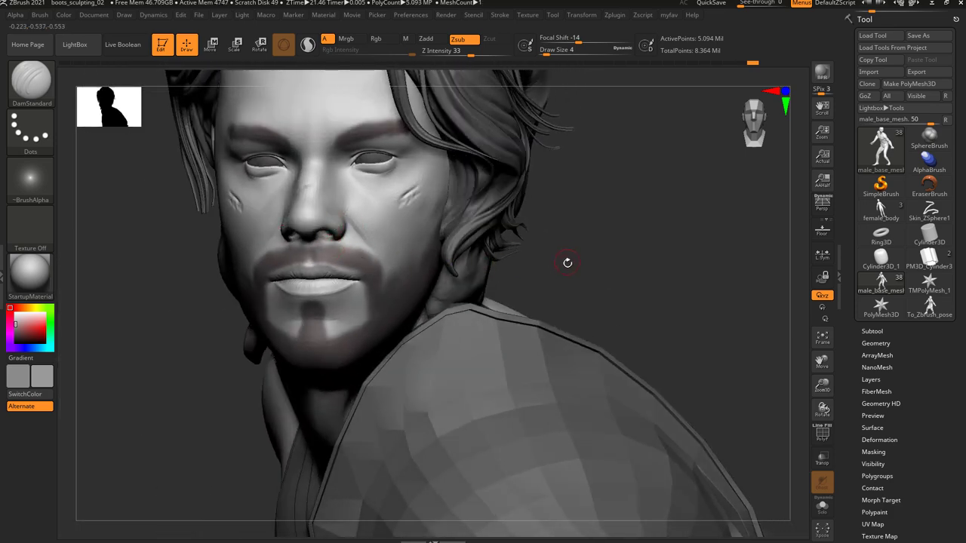
{"action": "key", "text": "ctrl"}
Isolate the posed body, examine its torso and shoulders from several angles, and bring back the other subtools.
{"action": "mouse_move", "coordinate": [566, 267]}
{"action": "left_mouse_down"}
{"action": "mouse_move", "coordinate": [626, 243]}
{"action": "mouse_move", "coordinate": [575, 232]}
{"action": "mouse_move", "coordinate": [600, 150]}
{"action": "left_mouse_up"}
{"action": "key", "text": "shift+s"}
{"action": "mouse_move", "coordinate": [566, 256]}
{"action": "left_mouse_down", "text": "alt"}
{"action": "mouse_move", "coordinate": [558, 224]}
{"action": "mouse_move", "coordinate": [606, 229]}
{"action": "mouse_move", "coordinate": [603, 258]}
{"action": "mouse_move", "coordinate": [584, 259]}
{"action": "left_mouse_up", "text": "alt"}
{"action": "right_click_drag", "start_coordinate": [584, 258], "coordinate": [609, 241]}
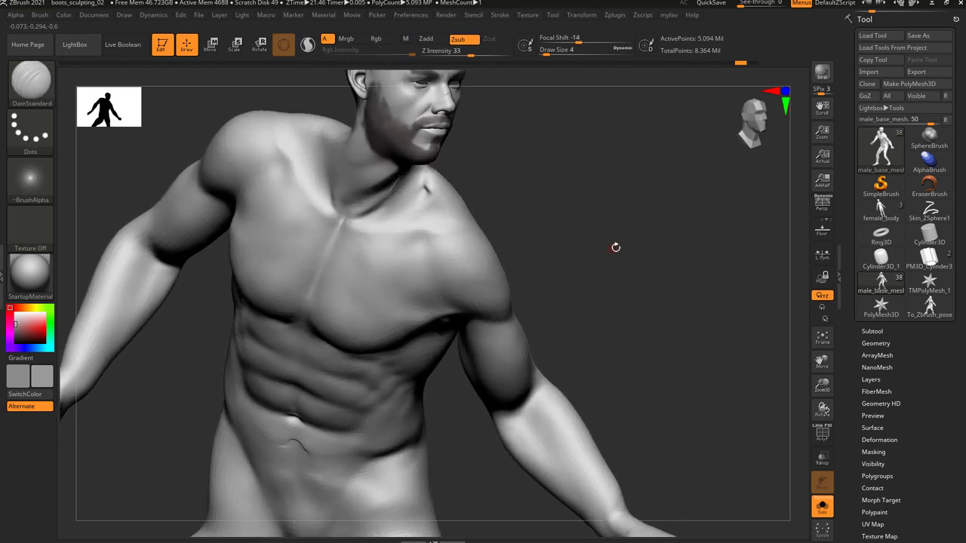
{"action": "mouse_move", "coordinate": [619, 244]}
{"action": "left_mouse_down"}
{"action": "mouse_move", "coordinate": [589, 233]}
{"action": "mouse_move", "coordinate": [609, 216]}
{"action": "mouse_move", "coordinate": [588, 225]}
{"action": "mouse_move", "coordinate": [548, 281]}
{"action": "left_mouse_up"}
{"action": "left_click_drag", "start_coordinate": [408, 369], "coordinate": [375, 373]}
{"action": "left_click_drag", "start_coordinate": [645, 256], "coordinate": [647, 286], "text": "alt"}
{"action": "left_click_drag", "start_coordinate": [647, 285], "coordinate": [385, 274]}
{"action": "key", "text": "shift+s"}
{"action": "left_click_drag", "start_coordinate": [664, 273], "coordinate": [726, 237]}
Switch to the To_Zbrush_pose tool and turn off its pose_o1_doge layer.
{"action": "left_click_drag", "start_coordinate": [851, 324], "coordinate": [851, 331]}
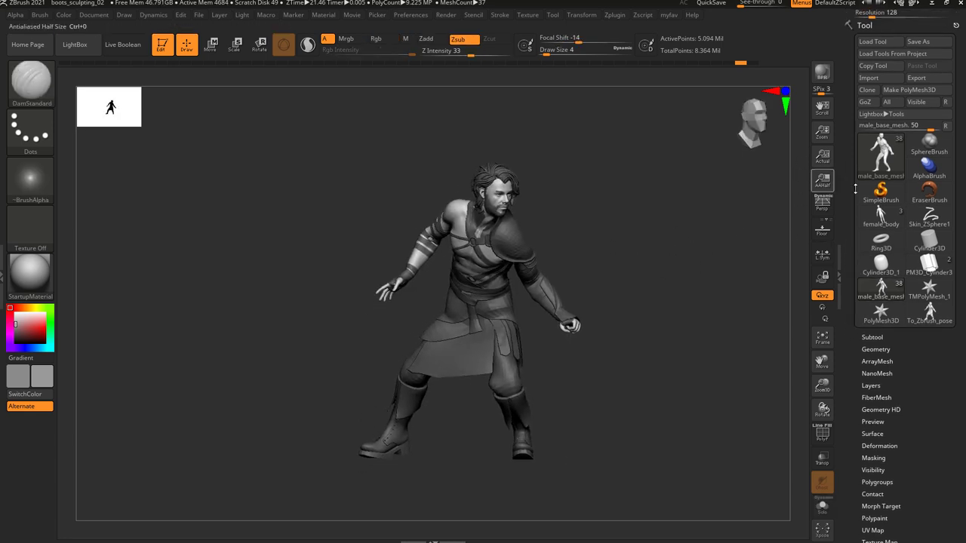
{"action": "left_click", "coordinate": [930, 311]}
{"action": "left_click_drag", "start_coordinate": [639, 298], "coordinate": [691, 333]}
{"action": "left_click", "coordinate": [883, 386]}
{"action": "left_click_drag", "start_coordinate": [691, 333], "coordinate": [699, 382], "text": "alt"}
{"action": "left_click", "coordinate": [907, 395]}
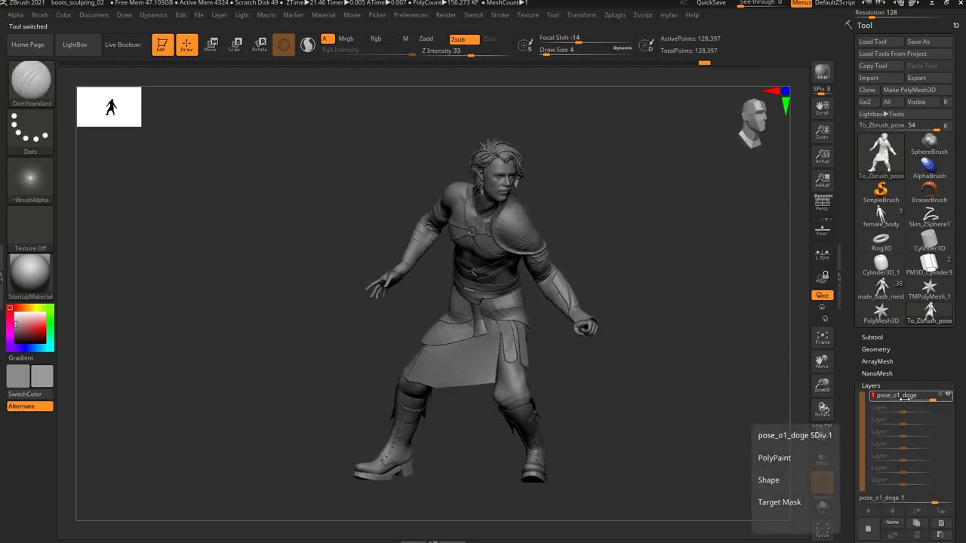
{"action": "left_click", "coordinate": [906, 395]}
{"action": "left_click_drag", "start_coordinate": [718, 337], "coordinate": [666, 105]}
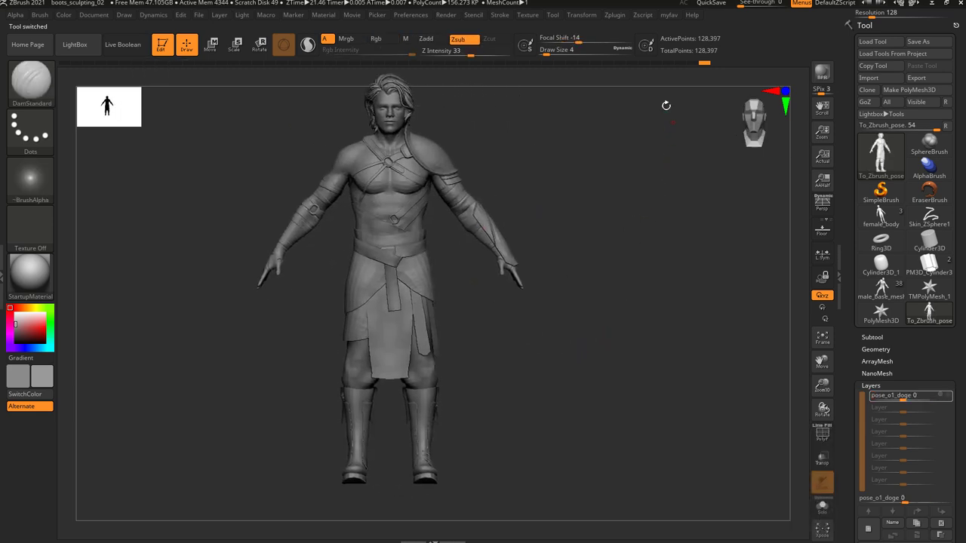
Transfer the neutral stance to all subtools with Transpose Master's TPose|SubT.
{"action": "left_click", "coordinate": [670, 15]}
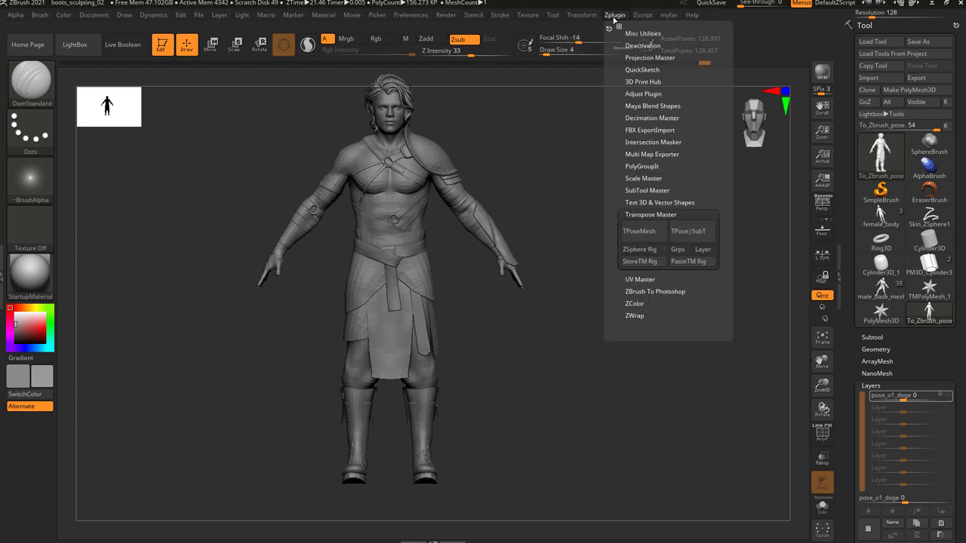
{"action": "left_click", "coordinate": [686, 231]}
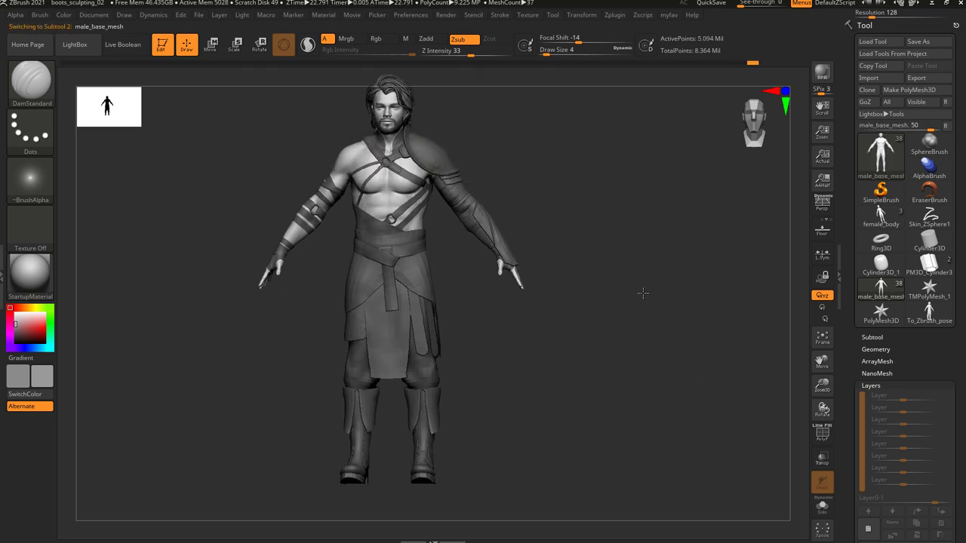
{"action": "mouse_move", "coordinate": [638, 293]}
{"action": "left_mouse_down"}
{"action": "mouse_move", "coordinate": [647, 304]}
{"action": "mouse_move", "coordinate": [630, 302]}
{"action": "mouse_move", "coordinate": [647, 285]}
{"action": "mouse_move", "coordinate": [662, 295]}
{"action": "mouse_move", "coordinate": [642, 293]}
{"action": "left_mouse_up"}
{"action": "left_click_drag", "start_coordinate": [572, 194], "coordinate": [627, 178]}
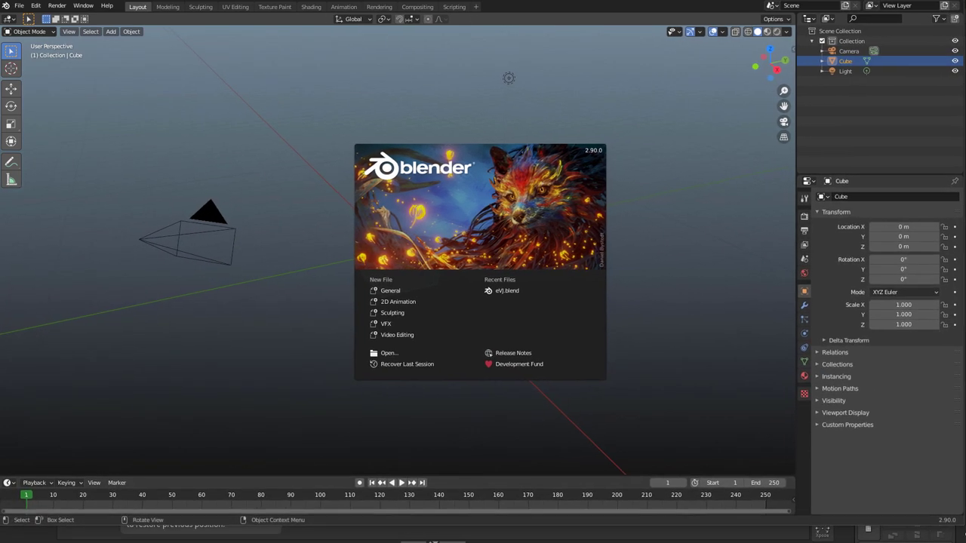
Switch to Blender, dismiss the splash screen, and delete the default cube.
{"action": "left_click", "coordinate": [643, 215]}
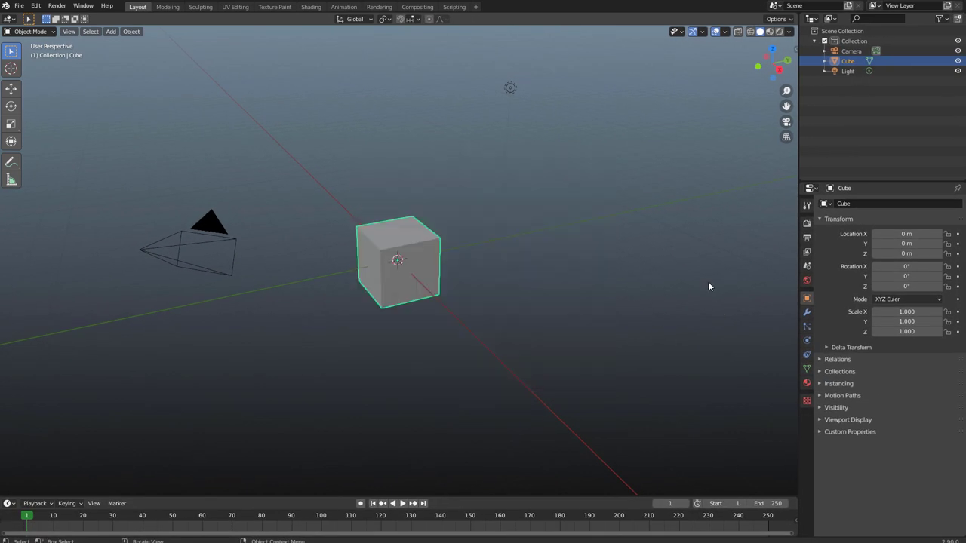
{"action": "key", "text": "x"}
{"action": "left_click", "coordinate": [403, 259]}
Import Standing Dodge Backward.fbx from the Downloads folder with the default FBX options.
{"action": "left_click", "coordinate": [19, 6]}
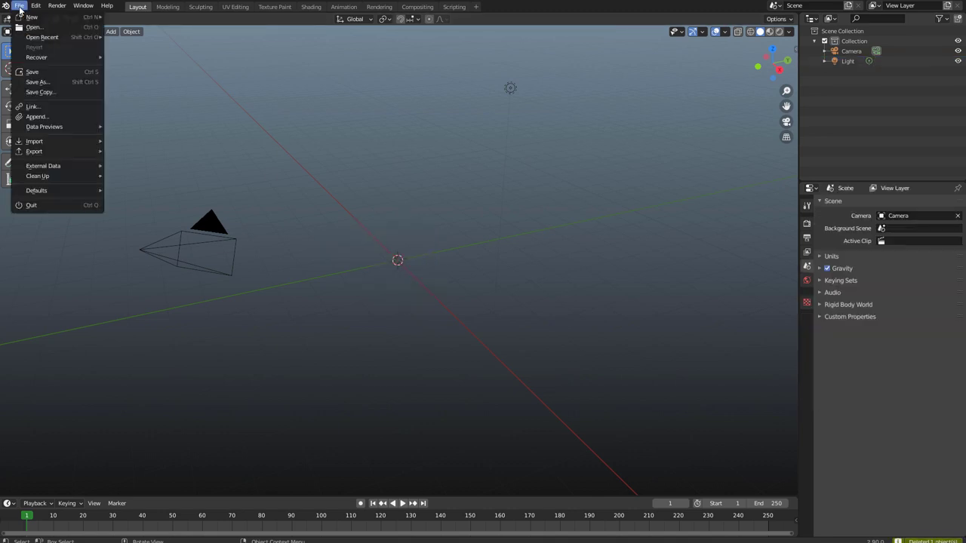
{"action": "mouse_move", "coordinate": [83, 142]}
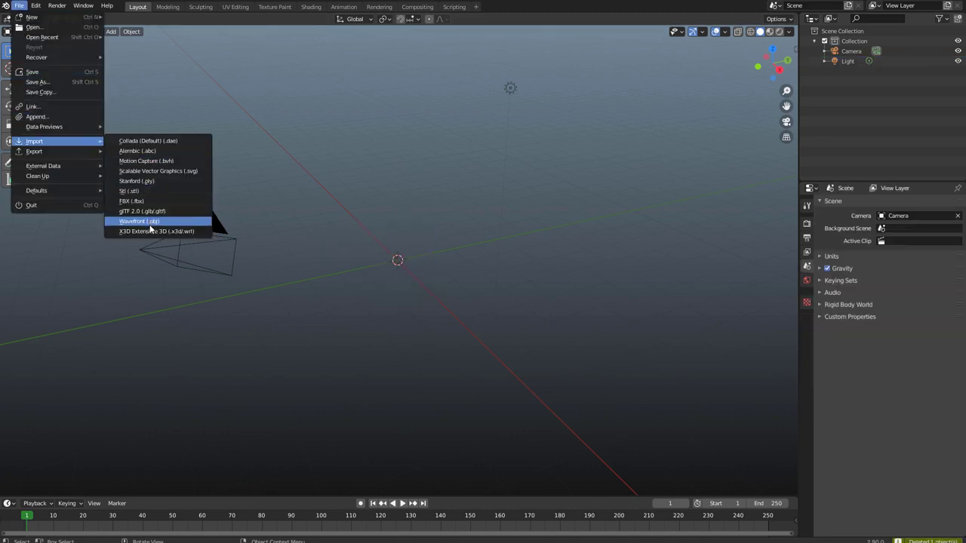
{"action": "left_click", "coordinate": [136, 201]}
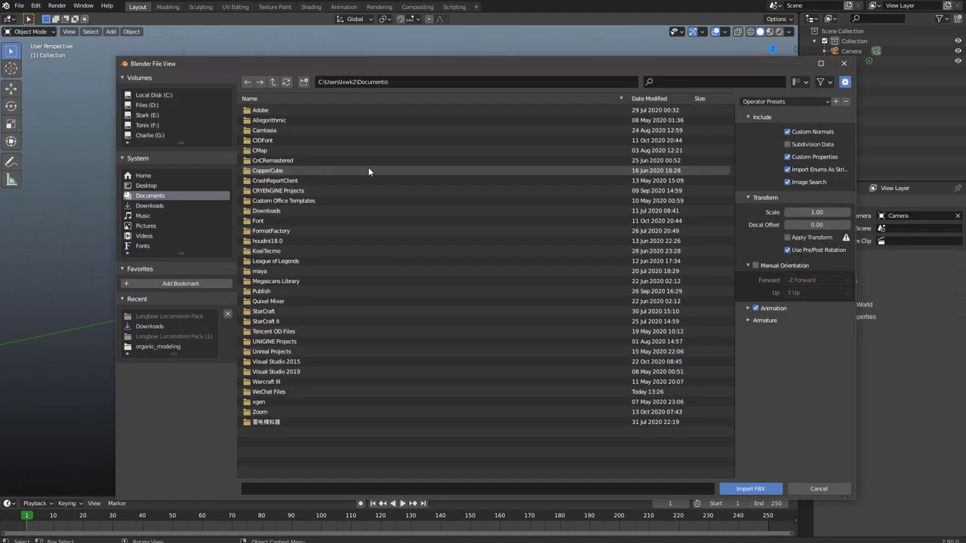
{"action": "left_click", "coordinate": [144, 198]}
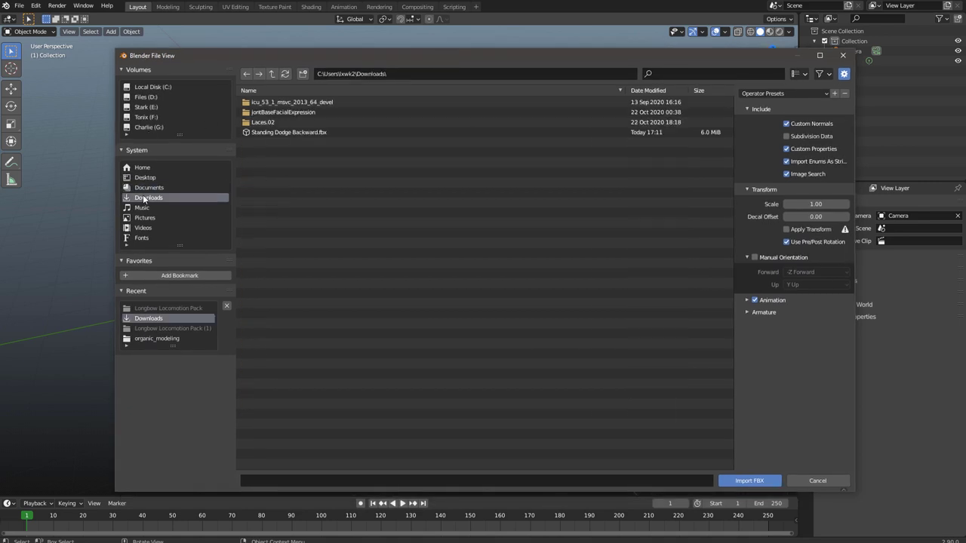
{"action": "left_click", "coordinate": [288, 135]}
{"action": "double_click", "coordinate": [284, 134]}
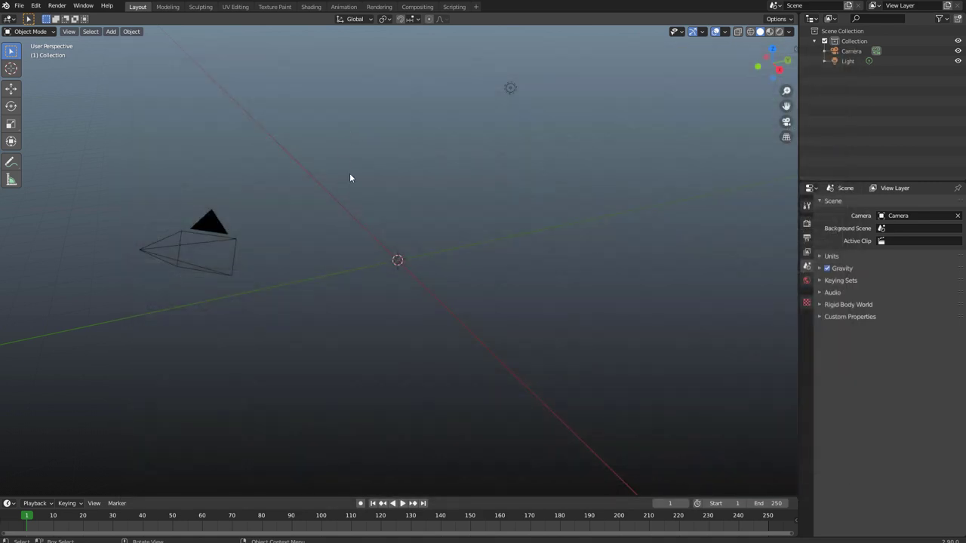
{"action": "left_click", "coordinate": [548, 323]}
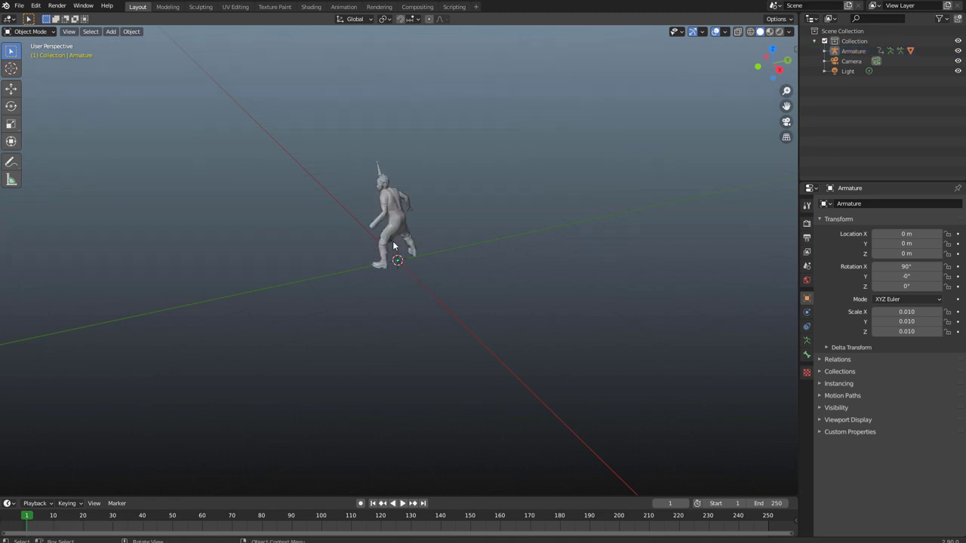
Select the imported character mesh in the viewport.
{"action": "scroll", "coordinate": [396, 244], "scroll_direction": "up", "scroll_amount": 4}
{"action": "left_click", "coordinate": [410, 165]}
{"action": "middle_click_drag", "start_coordinate": [363, 157], "coordinate": [438, 157]}
{"action": "middle_click_drag", "start_coordinate": [438, 157], "coordinate": [441, 255], "text": "shift"}
{"action": "scroll", "coordinate": [440, 255], "scroll_direction": "down", "scroll_amount": 2}
{"action": "middle_click_drag", "start_coordinate": [424, 296], "coordinate": [363, 284]}
Import To_Mixamo.obj from the Downloads folder as a Wavefront OBJ with the default options.
{"action": "left_click", "coordinate": [19, 6]}
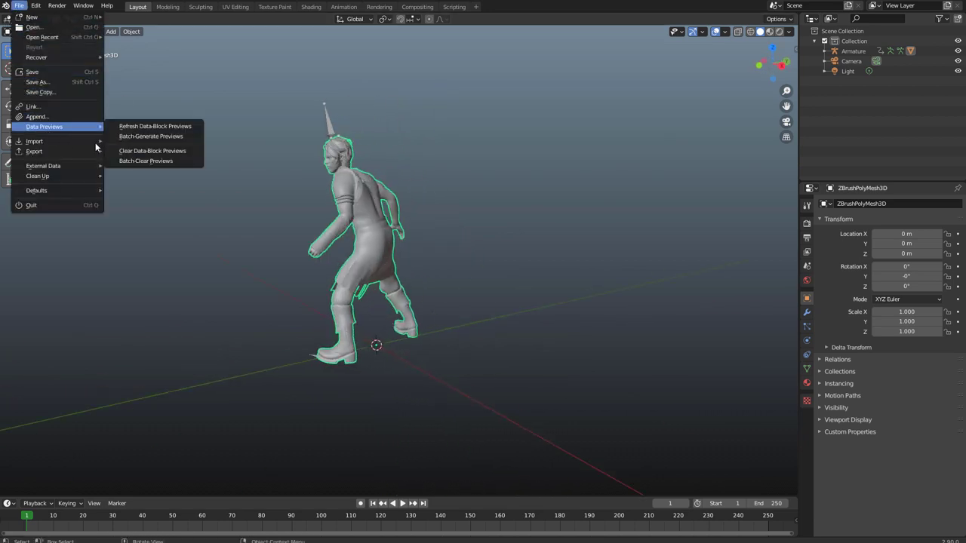
{"action": "mouse_move", "coordinate": [76, 140]}
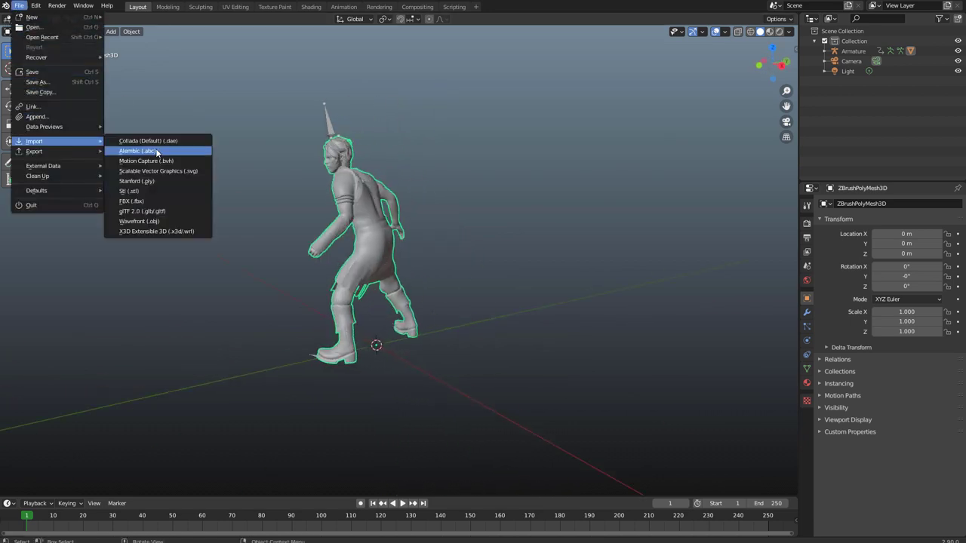
{"action": "left_click", "coordinate": [155, 221]}
{"action": "left_click", "coordinate": [150, 205]}
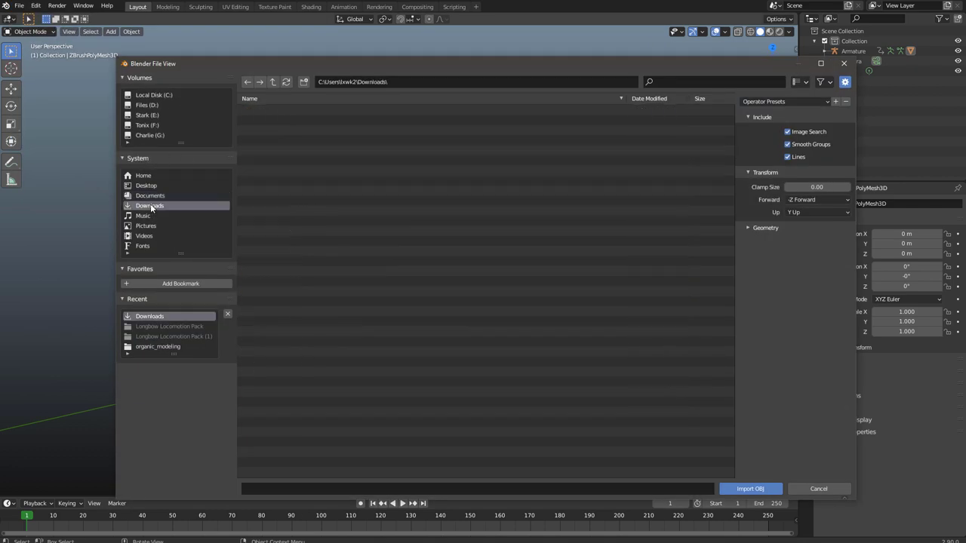
{"action": "left_click", "coordinate": [290, 153]}
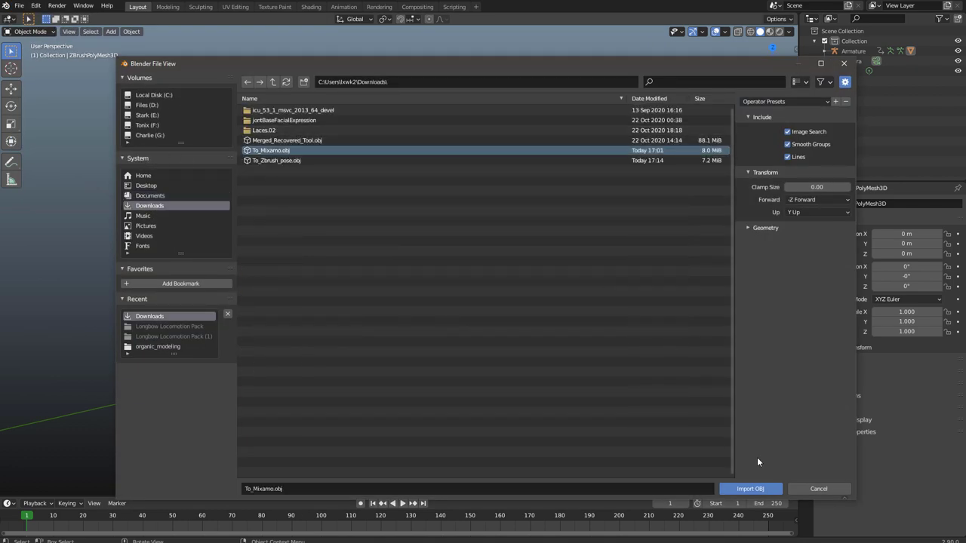
{"action": "left_click", "coordinate": [742, 490]}
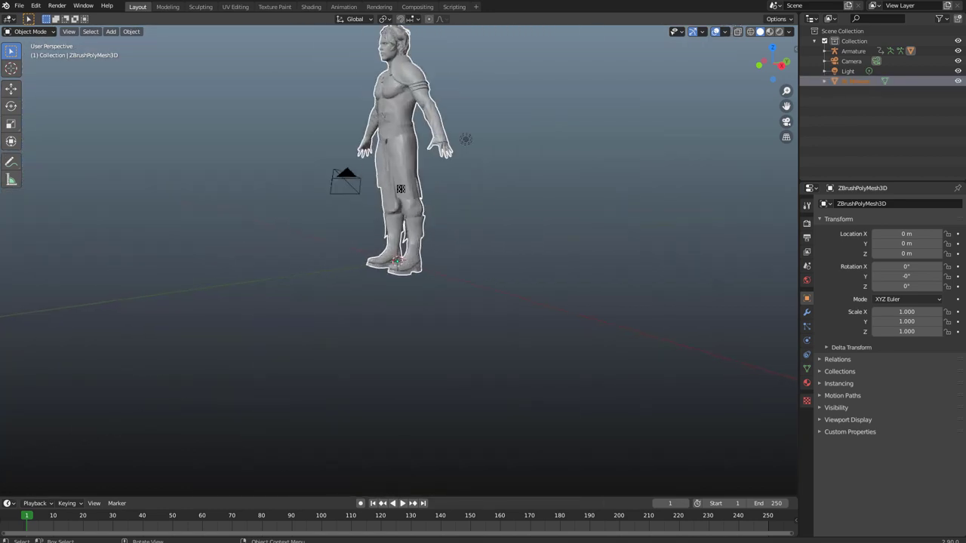
Move the imported To_Mixamo mesh along the Y axis away from the posed character, and reselect the posed mesh.
{"action": "middle_click_drag", "start_coordinate": [545, 220], "coordinate": [458, 233]}
{"action": "key", "text": "g"}
{"action": "key", "text": "y"}
{"action": "left_click", "coordinate": [538, 293]}
{"action": "left_click", "coordinate": [453, 314]}
{"action": "middle_click_drag", "start_coordinate": [453, 314], "coordinate": [237, 191]}
{"action": "left_click", "coordinate": [166, 140]}
{"action": "middle_click_drag", "start_coordinate": [166, 140], "coordinate": [258, 191]}
{"action": "key", "text": "KP_Decimal"}
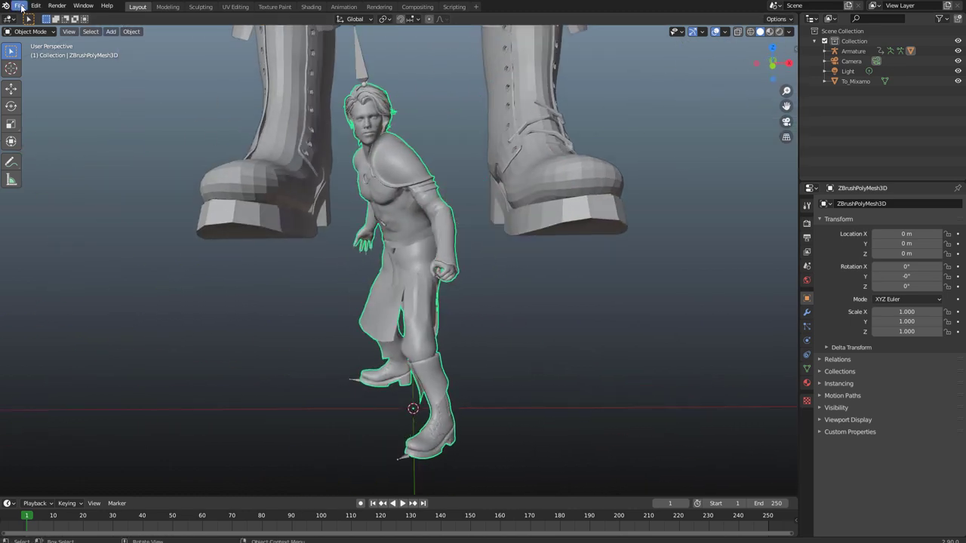
Set up a Wavefront OBJ export of the posed character with Z Forward and Keep Vertex Order enabled.
{"action": "left_click", "coordinate": [19, 5]}
{"action": "mouse_move", "coordinate": [82, 153]}
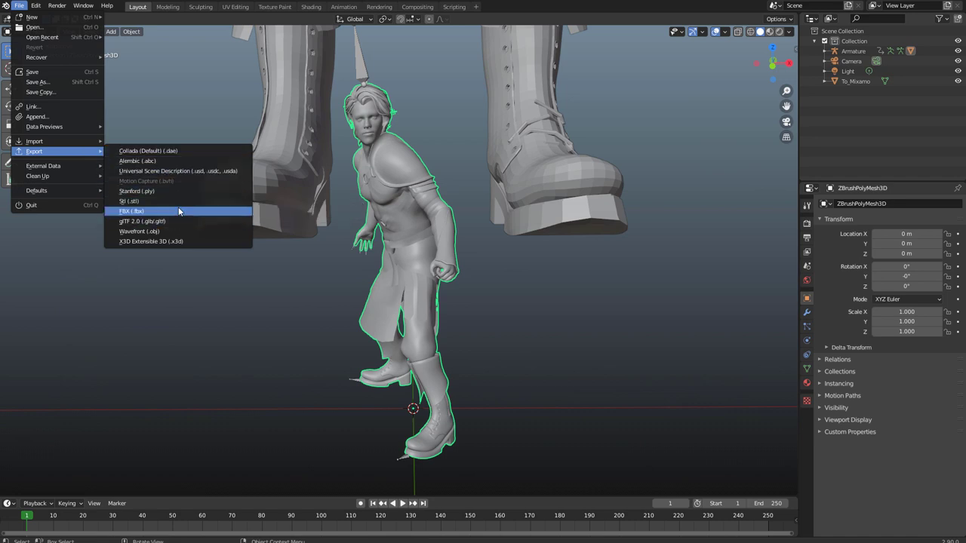
{"action": "left_click", "coordinate": [178, 231]}
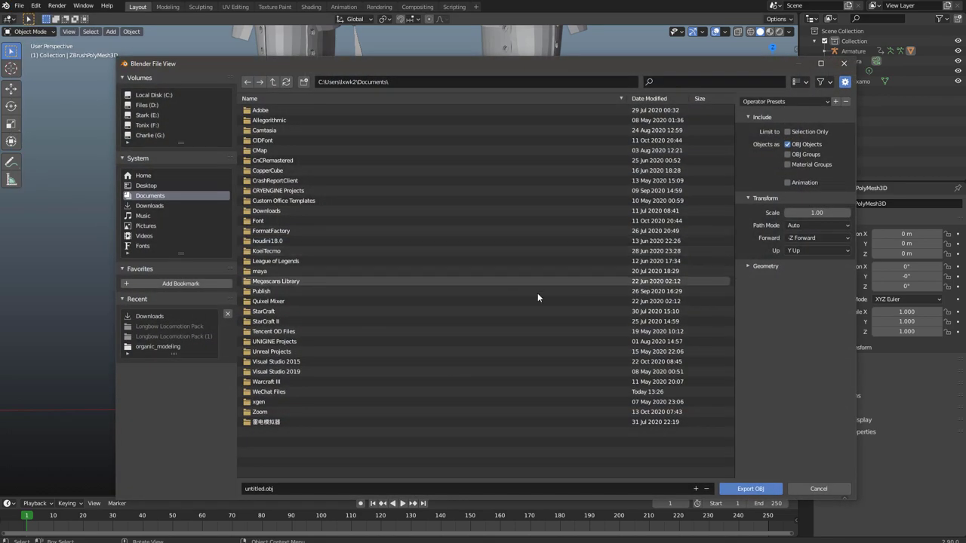
{"action": "left_click", "coordinate": [790, 239]}
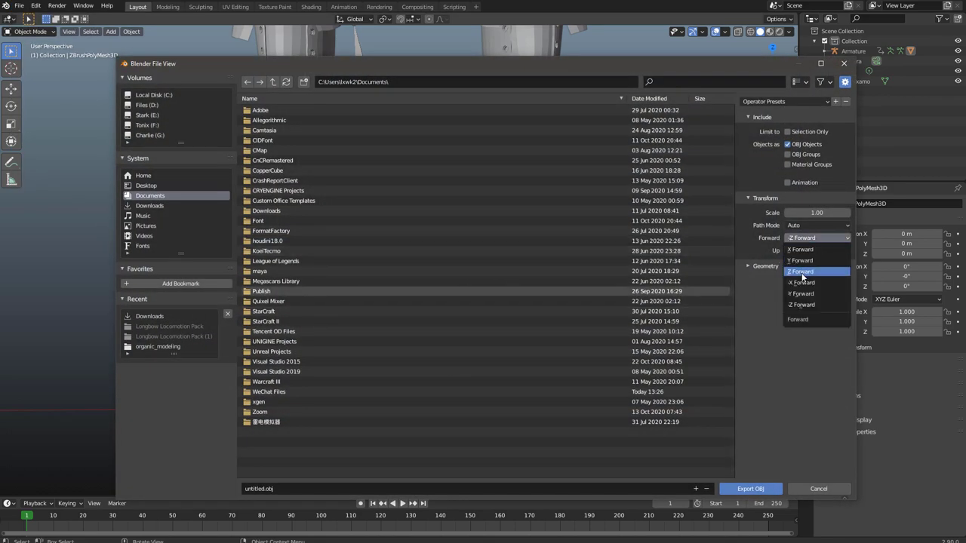
{"action": "left_click", "coordinate": [801, 273]}
{"action": "left_click", "coordinate": [741, 266]}
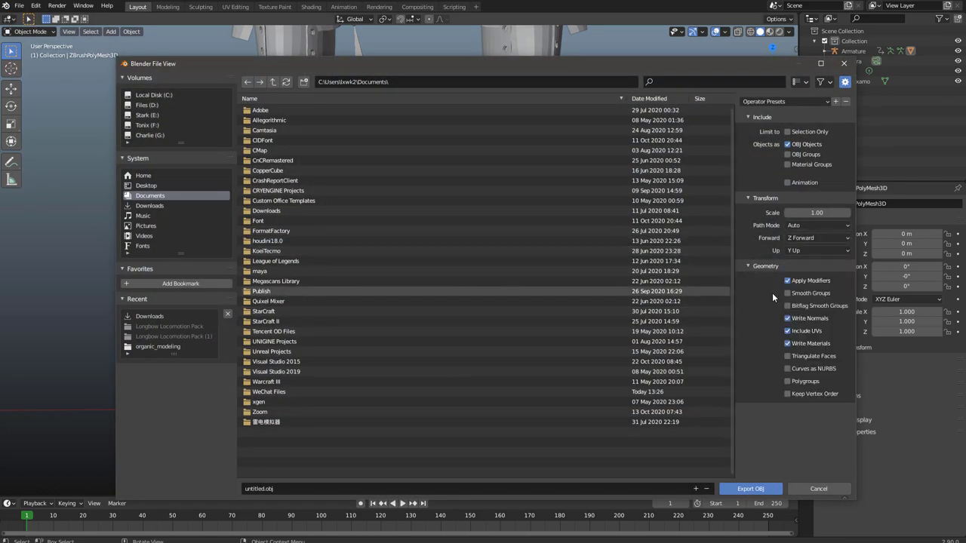
{"action": "left_click", "coordinate": [795, 395]}
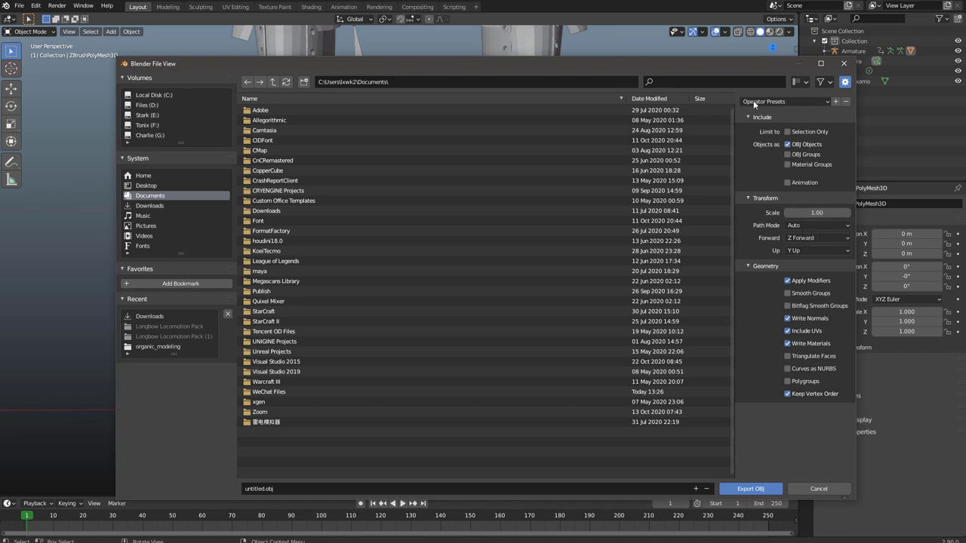
Set the export scale to 10 and export the OBJ to the Downloads folder as Pose_from_blender.obj.
{"action": "left_click_drag", "start_coordinate": [735, 65], "coordinate": [89, 119]}
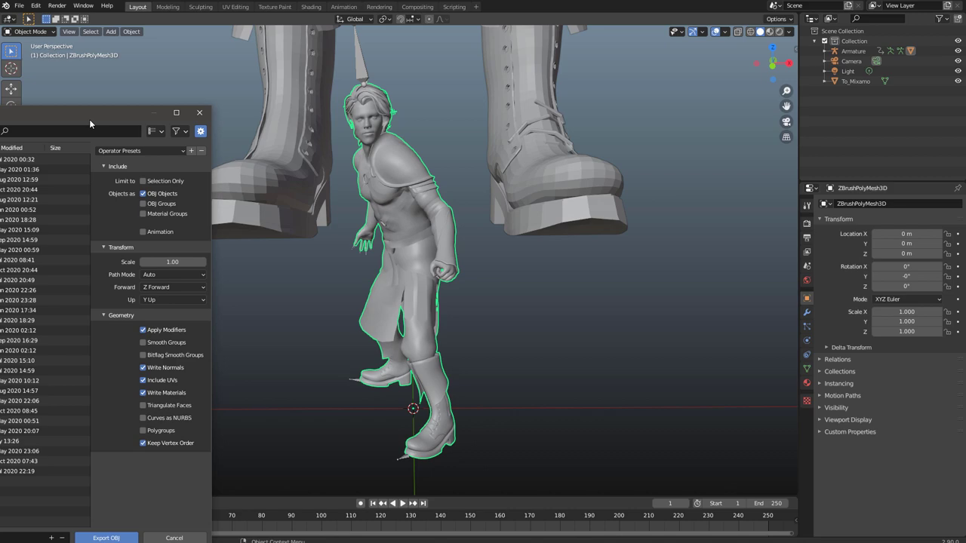
{"action": "left_click_drag", "start_coordinate": [89, 119], "coordinate": [589, 94]}
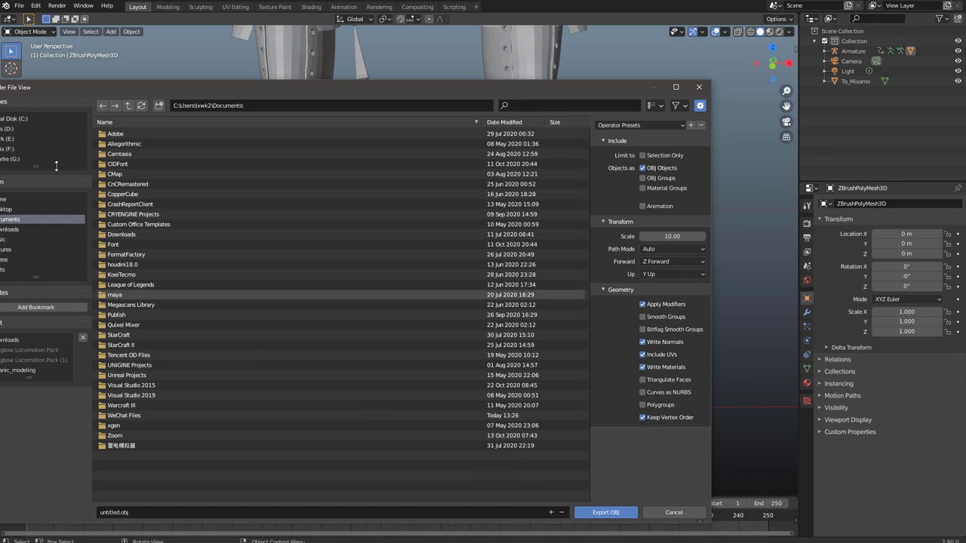
{"action": "left_click", "coordinate": [13, 230]}
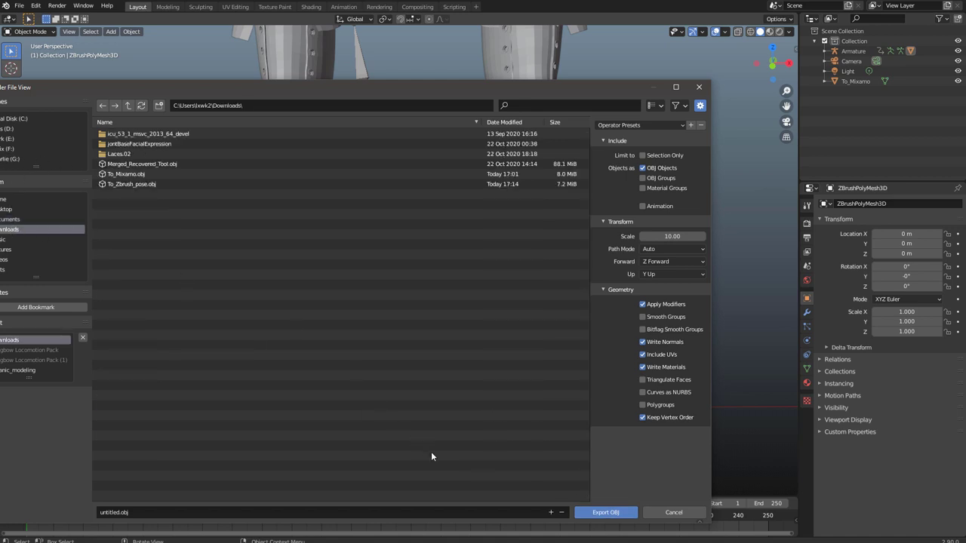
{"action": "left_click", "coordinate": [134, 516]}
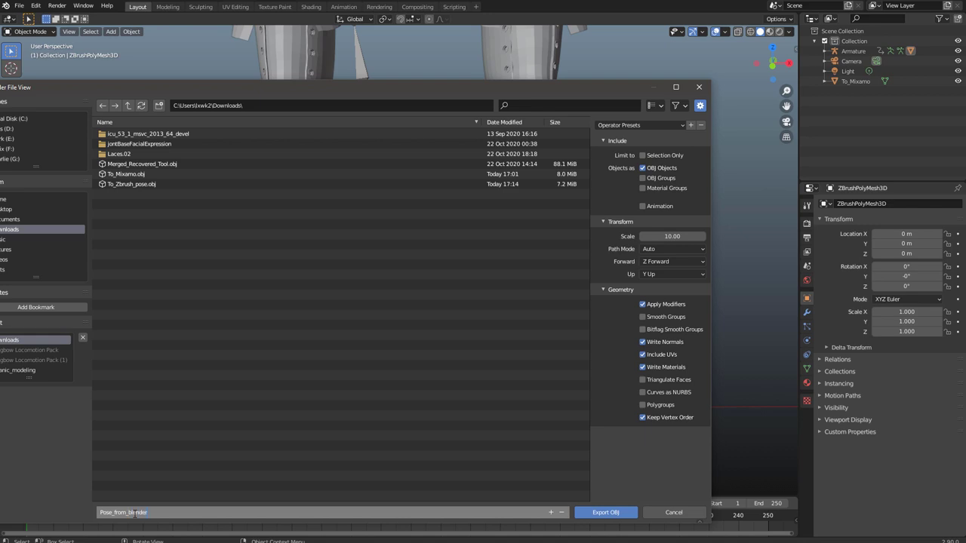
{"action": "left_click", "coordinate": [613, 514]}
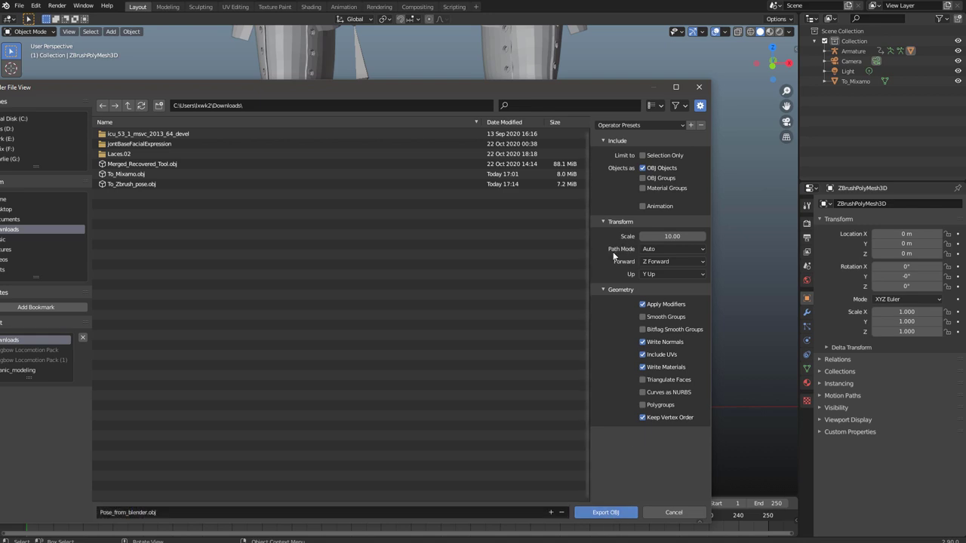
{"action": "left_click", "coordinate": [612, 515]}
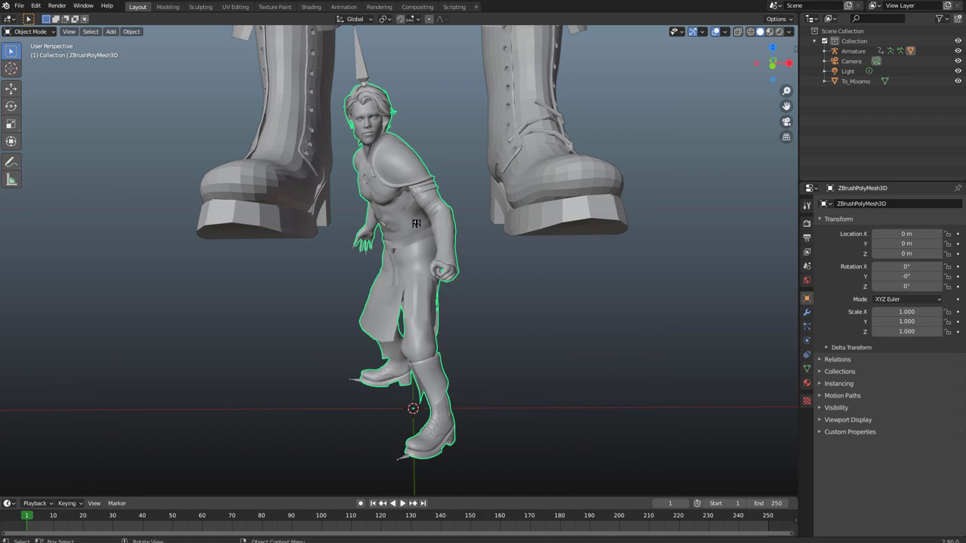
Switch to ZBrush, make To_Zbrush_pose the active tool, and add a new layer named blenderpose.
{"action": "left_click", "coordinate": [527, 309]}
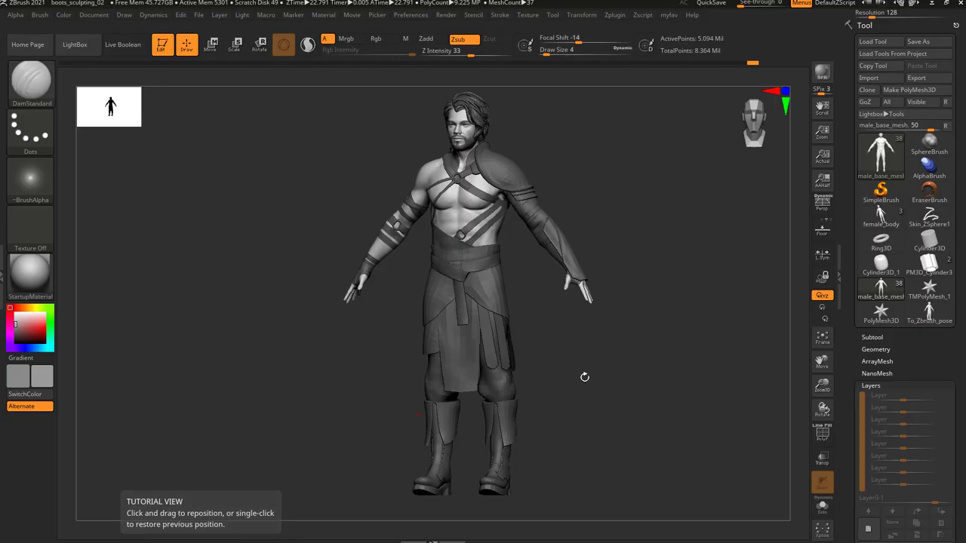
{"action": "left_click", "coordinate": [930, 310]}
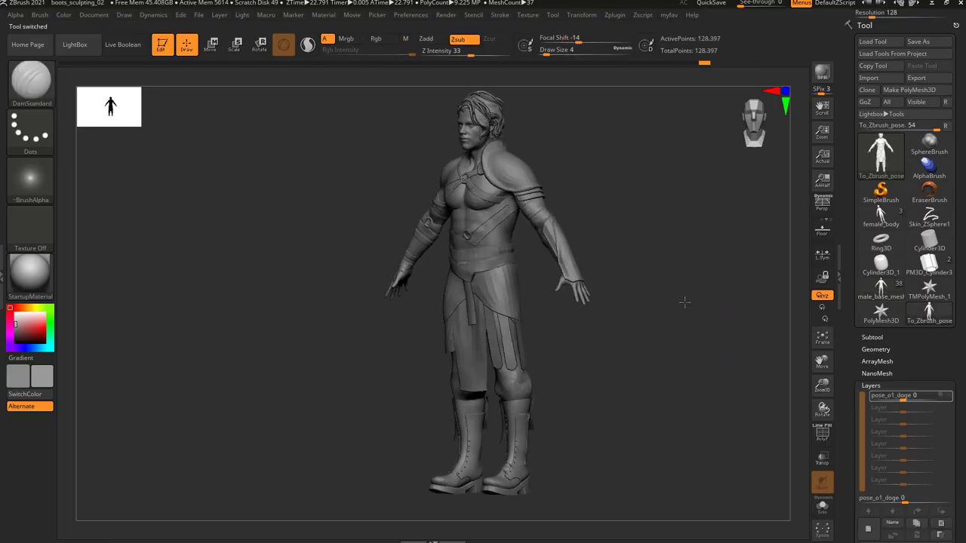
{"action": "left_click_drag", "start_coordinate": [684, 302], "coordinate": [773, 399]}
{"action": "left_click", "coordinate": [867, 531]}
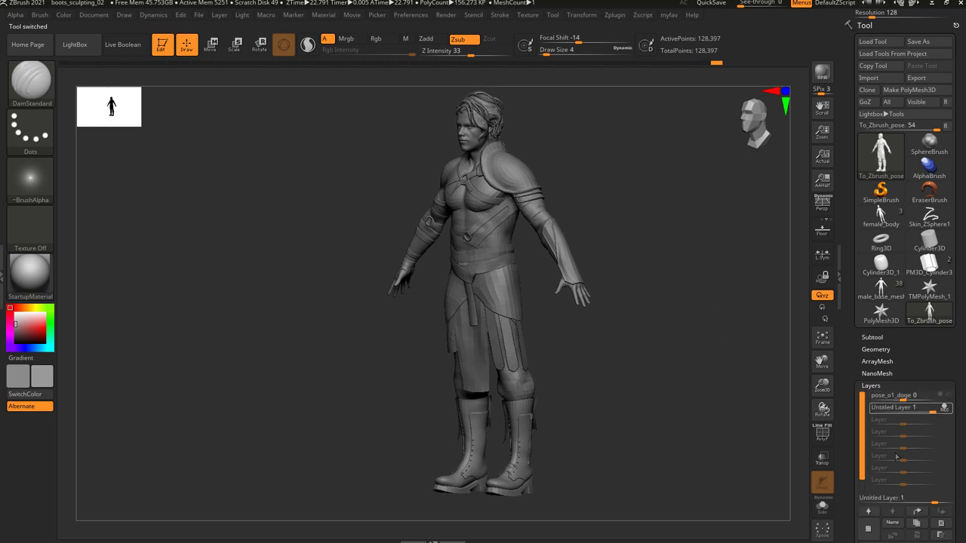
{"action": "left_click", "coordinate": [895, 522]}
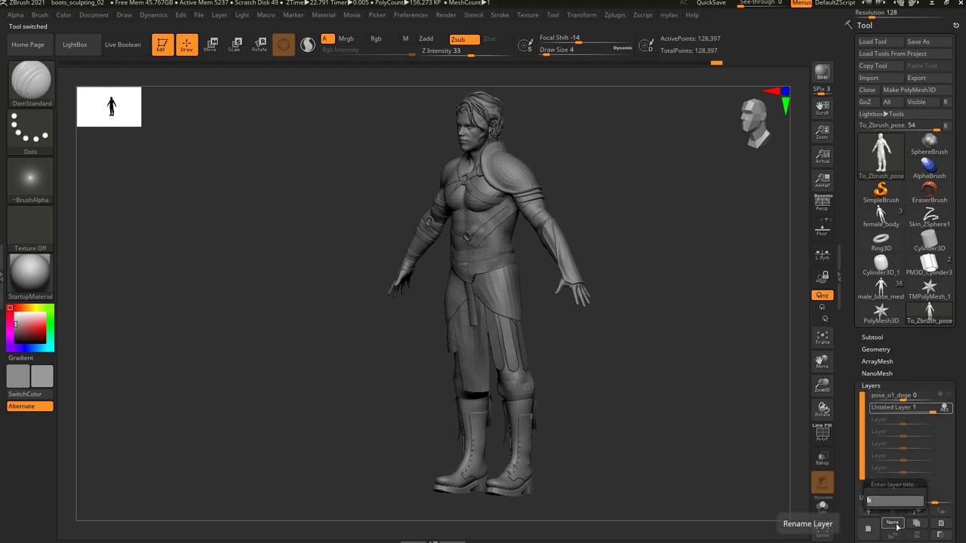
{"action": "type", "text": "blenderpose"}
{"action": "key", "text": "Return"}
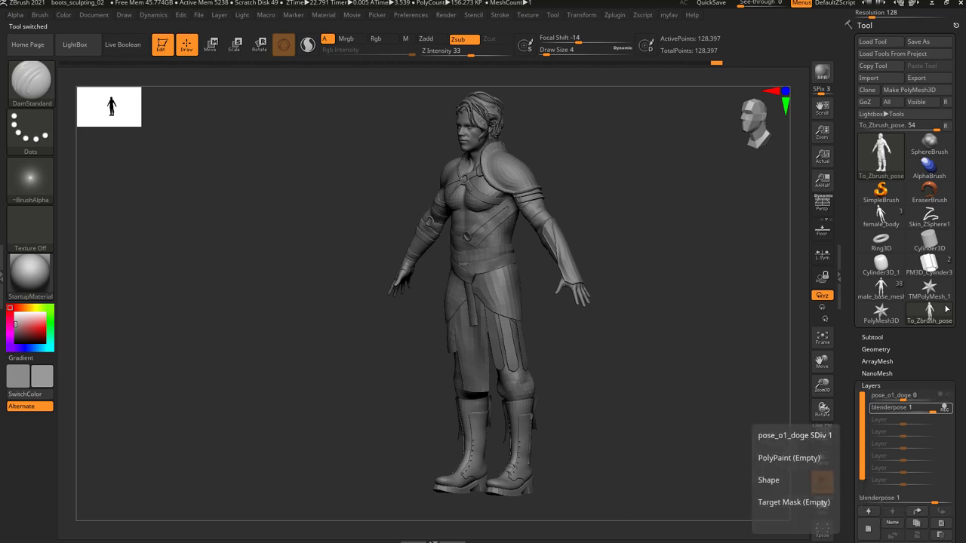
Try to import Pose_from_blender.obj onto the blenderpose layer and inspect the framed mesh.
{"action": "left_click", "coordinate": [869, 78]}
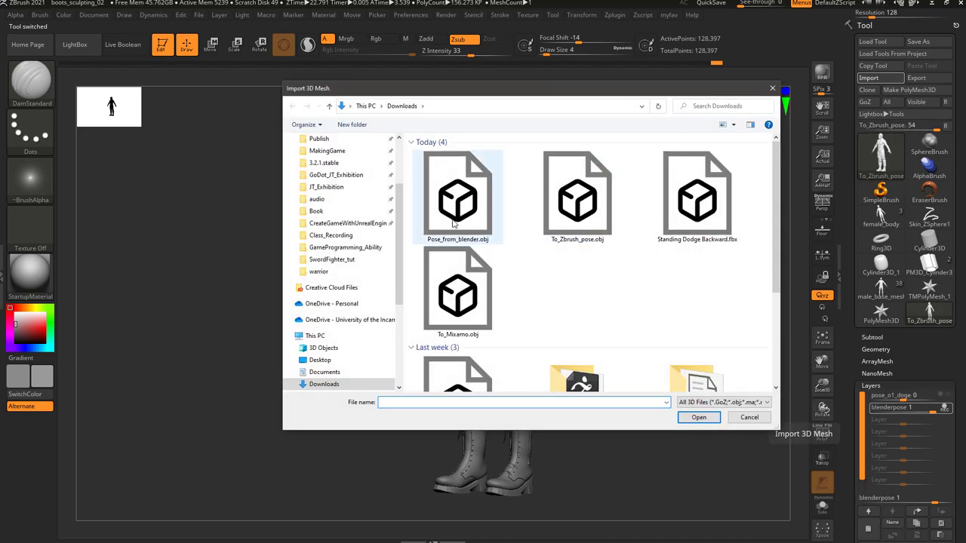
{"action": "double_click", "coordinate": [454, 208]}
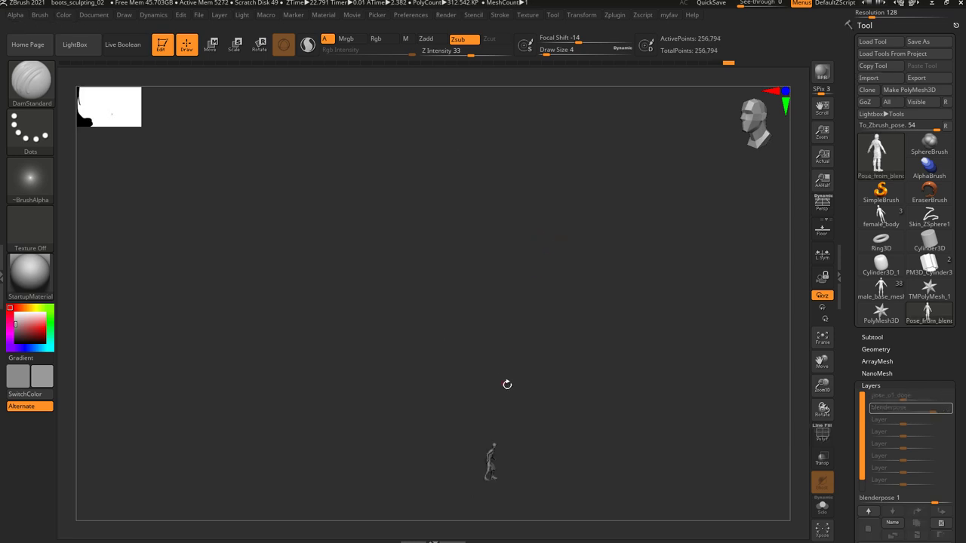
{"action": "key", "text": "f"}
{"action": "left_click_drag", "start_coordinate": [547, 395], "coordinate": [453, 312]}
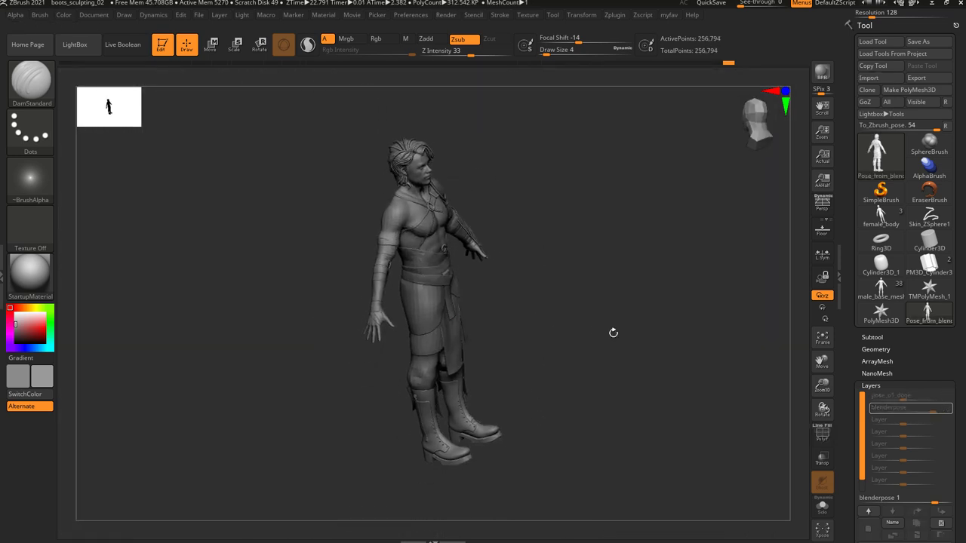
{"action": "mouse_move", "coordinate": [613, 333]}
{"action": "left_mouse_down"}
{"action": "mouse_move", "coordinate": [608, 375]}
{"action": "mouse_move", "coordinate": [654, 386]}
{"action": "left_mouse_up"}
Undo the mesh import and frame the neutral-pose character.
{"action": "key", "text": "ctrl+z"}
{"action": "key", "text": "f"}
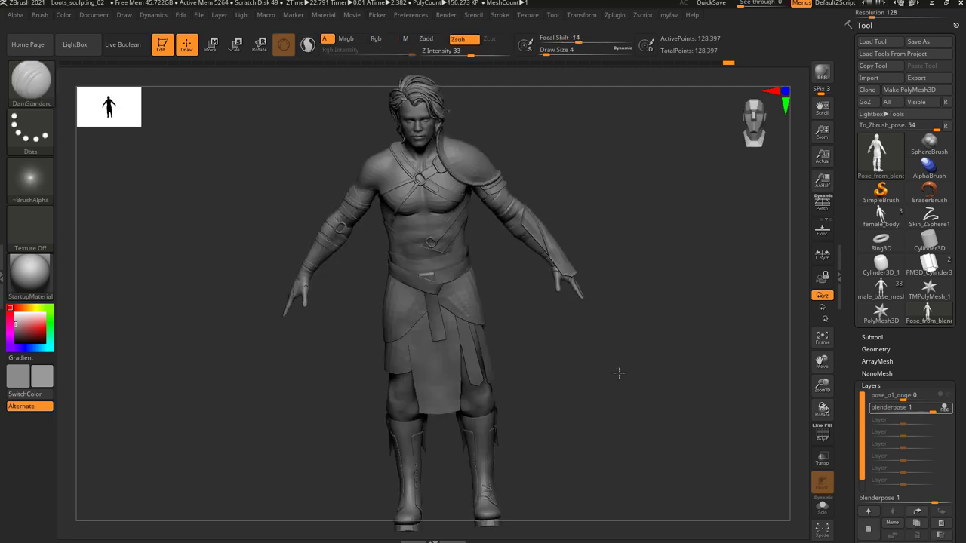
{"action": "key", "text": "ctrl"}
{"action": "left_click", "coordinate": [620, 370], "text": "ctrl"}
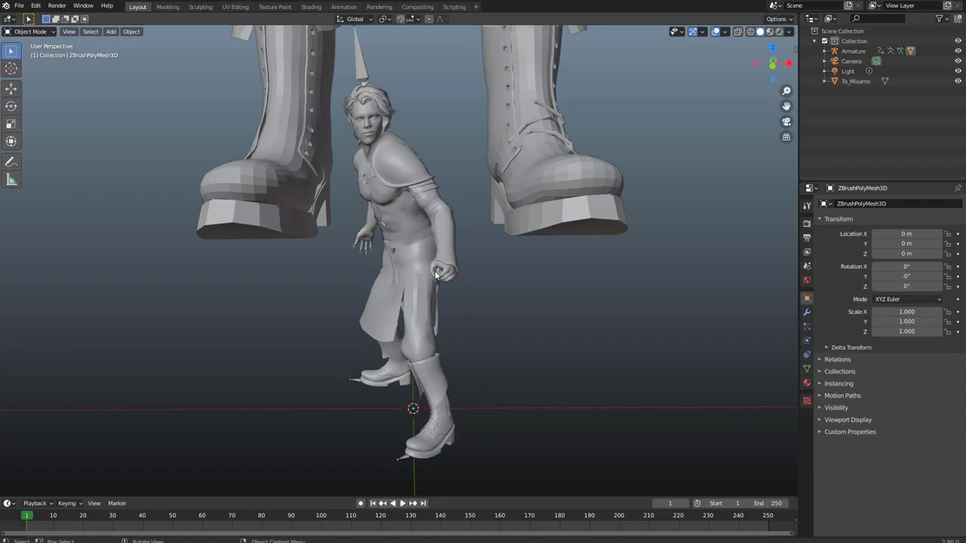
In Blender, re-export the posed character as OBJ with Selection Only enabled, overwriting Pose_from_blender.obj.
{"action": "left_click", "coordinate": [436, 275]}
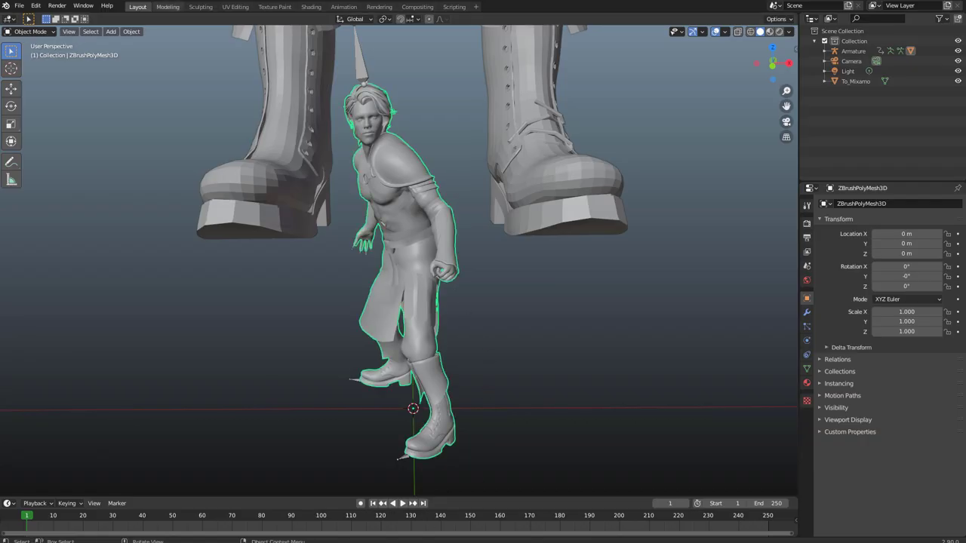
{"action": "left_click", "coordinate": [18, 6]}
{"action": "mouse_move", "coordinate": [45, 151]}
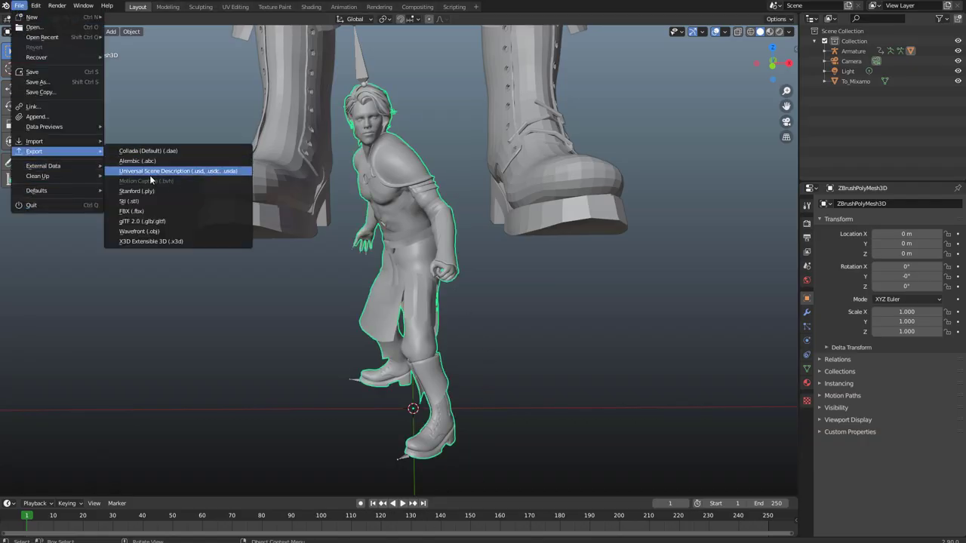
{"action": "left_click", "coordinate": [175, 237]}
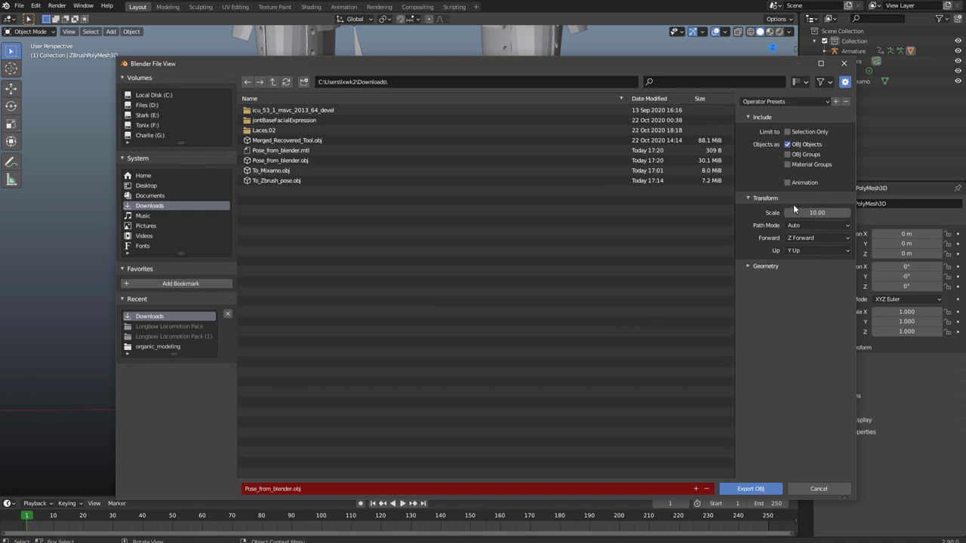
{"action": "left_click", "coordinate": [754, 266]}
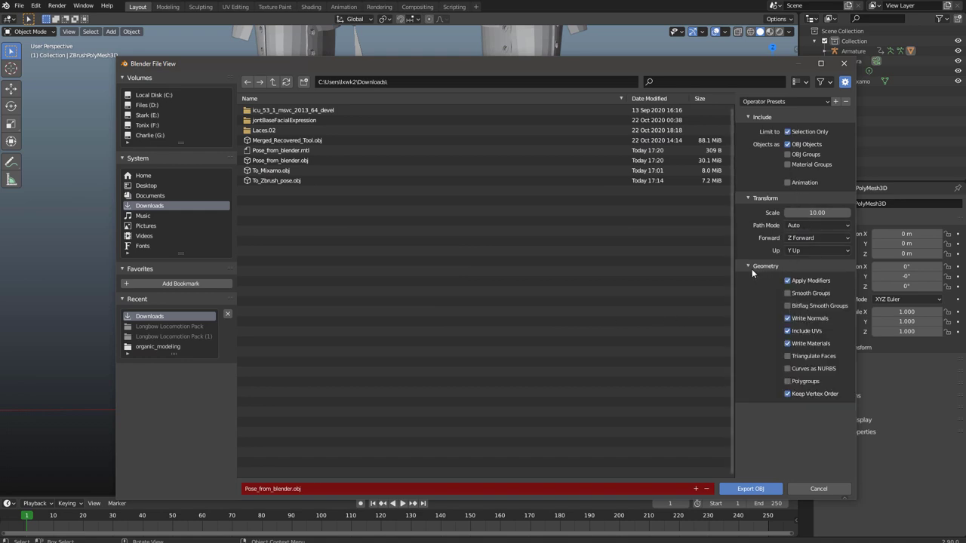
{"action": "double_click", "coordinate": [306, 160]}
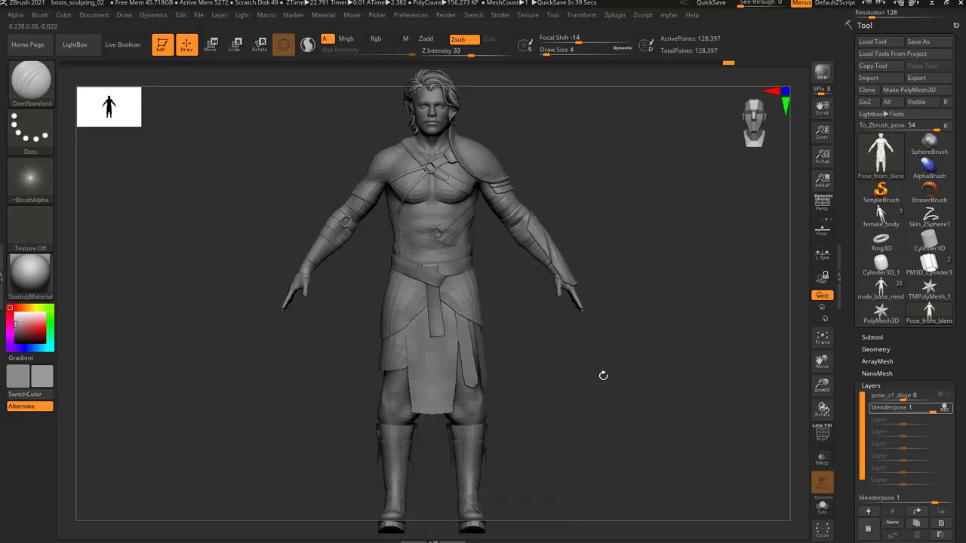
Switch to ZBrush, import the re-exported Pose_from_blender.obj onto the blenderpose layer, and frame the character.
{"action": "left_click_drag", "start_coordinate": [602, 375], "coordinate": [613, 345]}
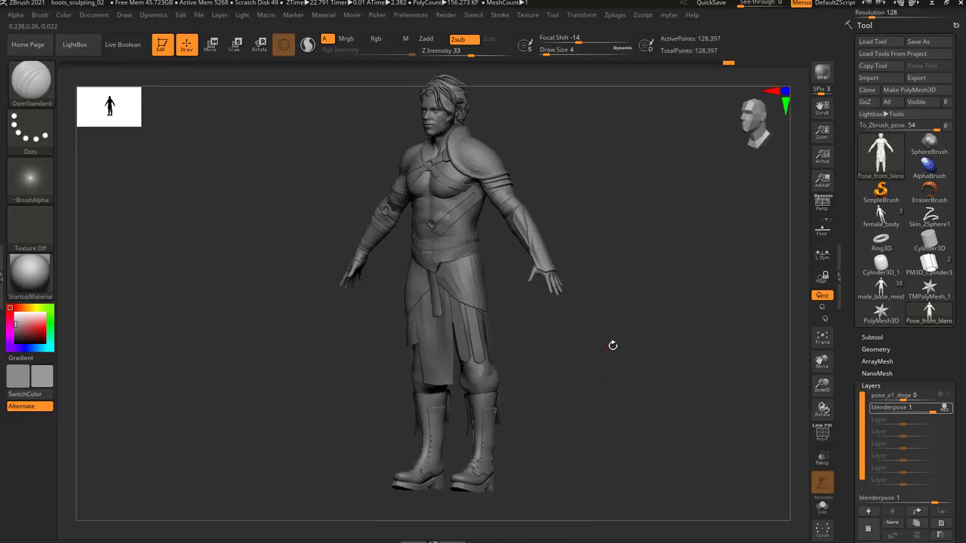
{"action": "left_click", "coordinate": [869, 78]}
{"action": "double_click", "coordinate": [475, 208]}
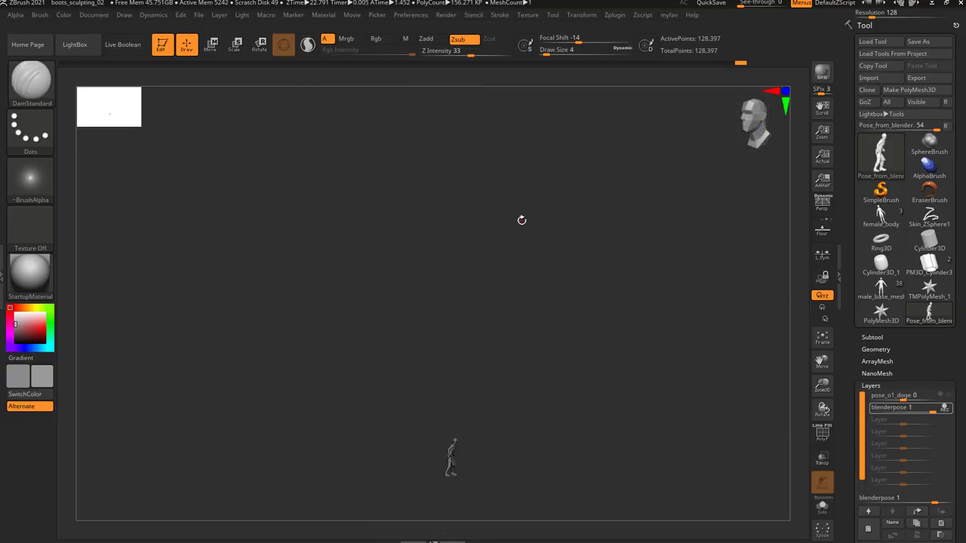
{"action": "key", "text": "f"}
{"action": "left_click_drag", "start_coordinate": [539, 317], "coordinate": [468, 362]}
{"action": "key", "text": "f"}
{"action": "left_click_drag", "start_coordinate": [568, 355], "coordinate": [588, 365]}
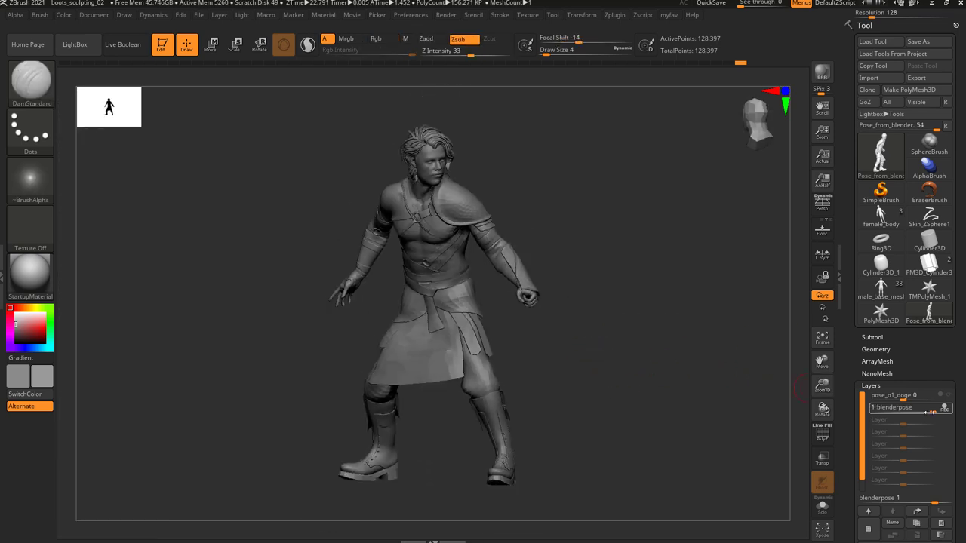
Stop recording on the blenderpose layer and set its intensity to 1.
{"action": "left_click", "coordinate": [924, 412]}
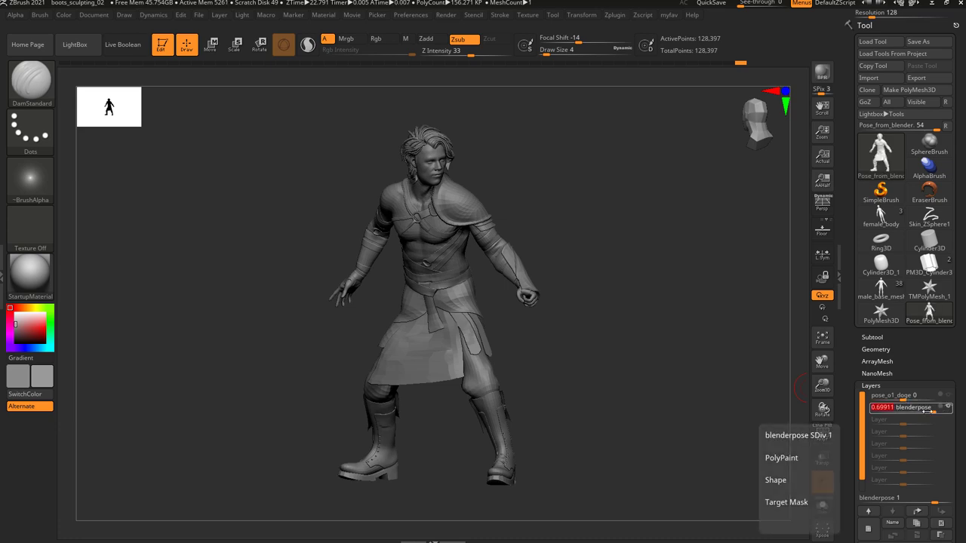
{"action": "left_click_drag", "start_coordinate": [933, 411], "coordinate": [953, 406]}
{"action": "left_click_drag", "start_coordinate": [634, 340], "coordinate": [634, 259]}
Transfer the blenderpose pose to the original subtools with Transpose Master's TPose|SubT and inspect the posed character.
{"action": "left_click", "coordinate": [615, 16]}
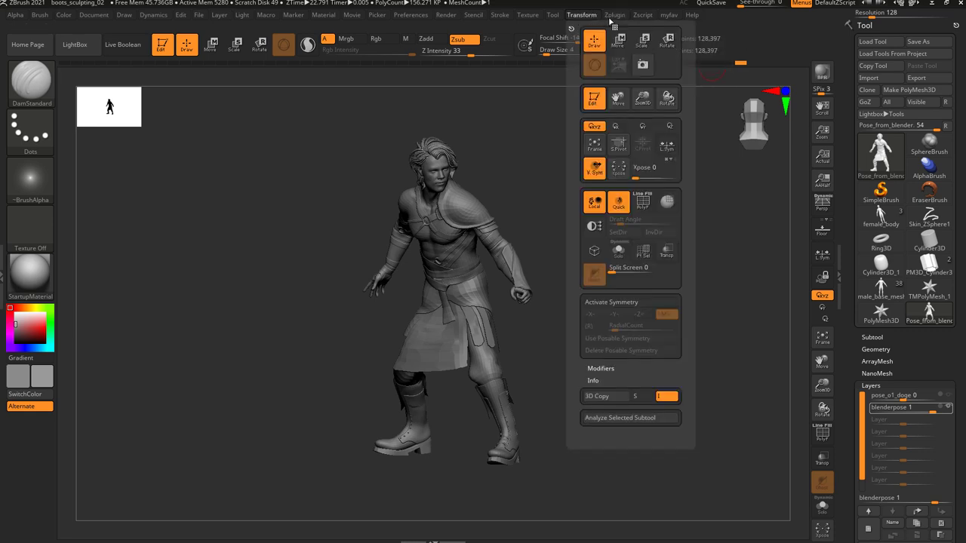
{"action": "left_click", "coordinate": [686, 230]}
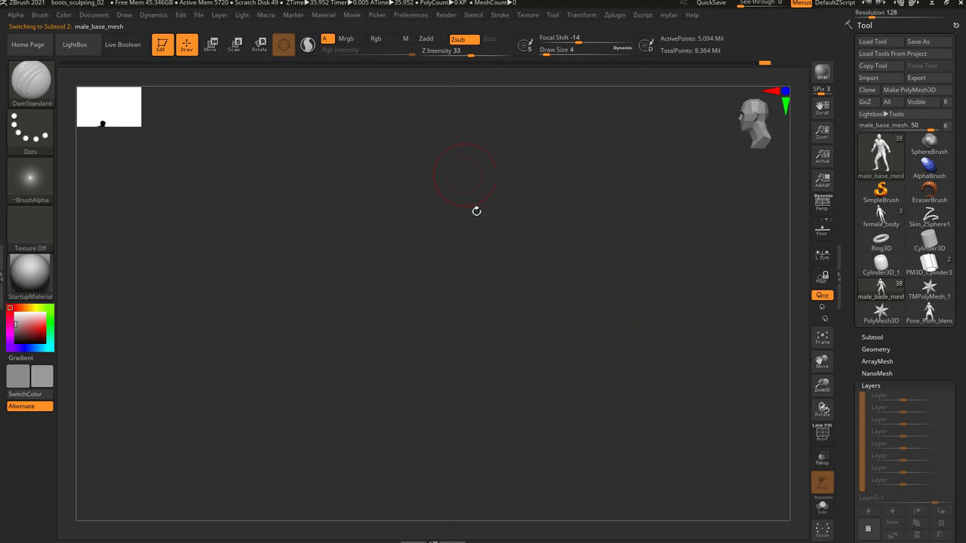
{"action": "mouse_move", "coordinate": [642, 317]}
{"action": "left_mouse_down"}
{"action": "mouse_move", "coordinate": [674, 353]}
{"action": "mouse_move", "coordinate": [635, 327]}
{"action": "left_mouse_up"}
{"action": "left_click_drag", "start_coordinate": [349, 189], "coordinate": [400, 197]}
{"action": "left_click_drag", "start_coordinate": [601, 241], "coordinate": [677, 255]}
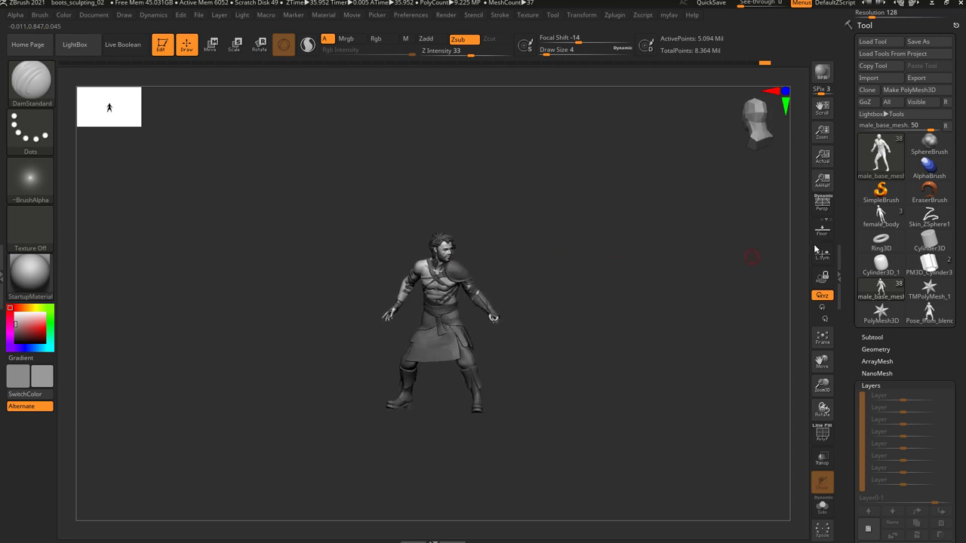
Switch the active tool back to the merged Pose_from_blender mesh and frame the character.
{"action": "left_click", "coordinate": [615, 15]}
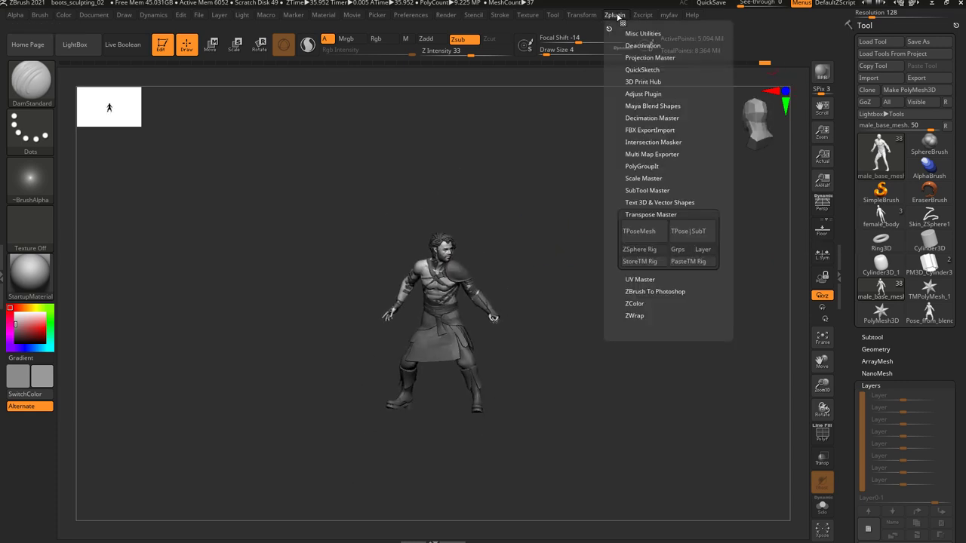
{"action": "left_click", "coordinate": [940, 321]}
{"action": "key", "text": "f"}
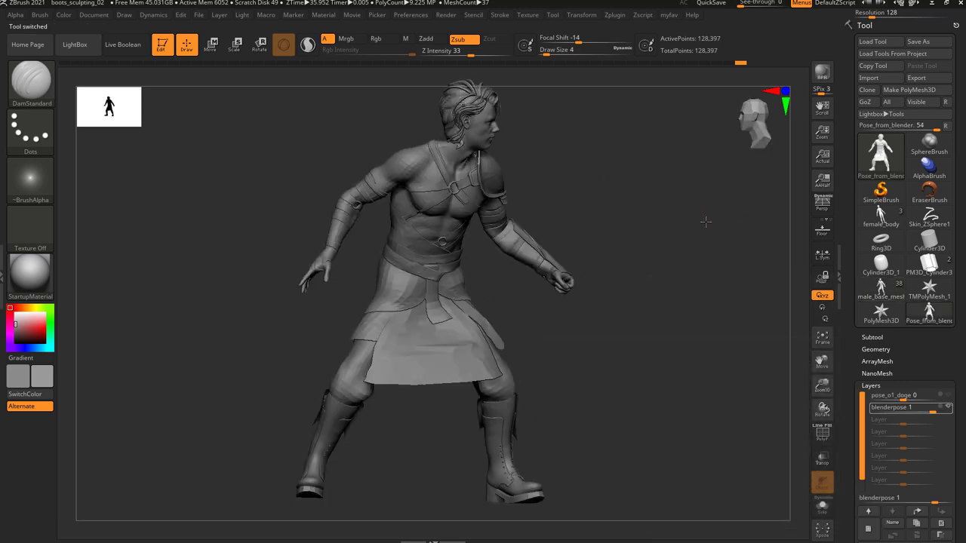
{"action": "mouse_move", "coordinate": [706, 222]}
{"action": "left_mouse_down"}
{"action": "mouse_move", "coordinate": [669, 215]}
{"action": "mouse_move", "coordinate": [678, 219]}
{"action": "left_mouse_up"}
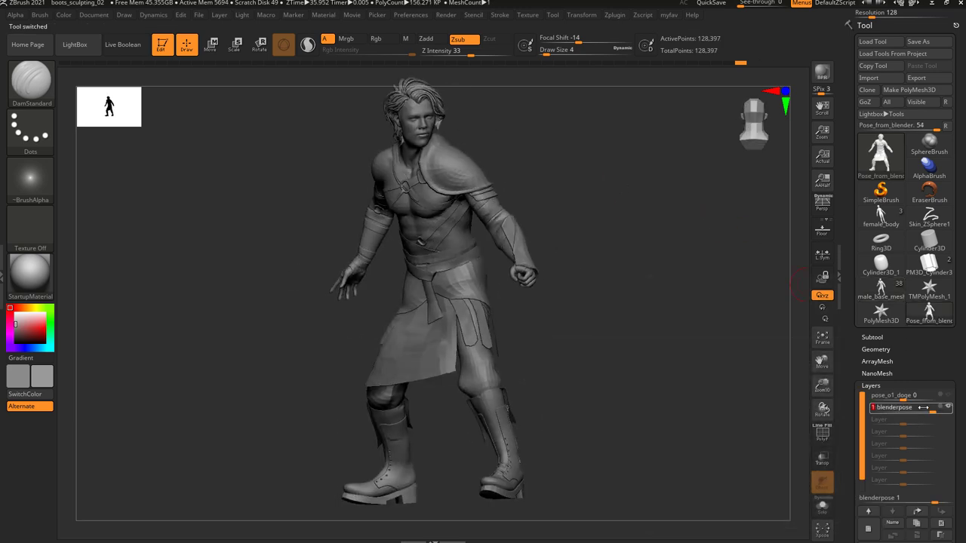
Set the blenderpose layer's intensity to 0 and the pose_o1_doge layer's intensity to 1.
{"action": "type", "text": "0"}
{"action": "key", "text": "Return"}
{"action": "left_click", "coordinate": [927, 396]}
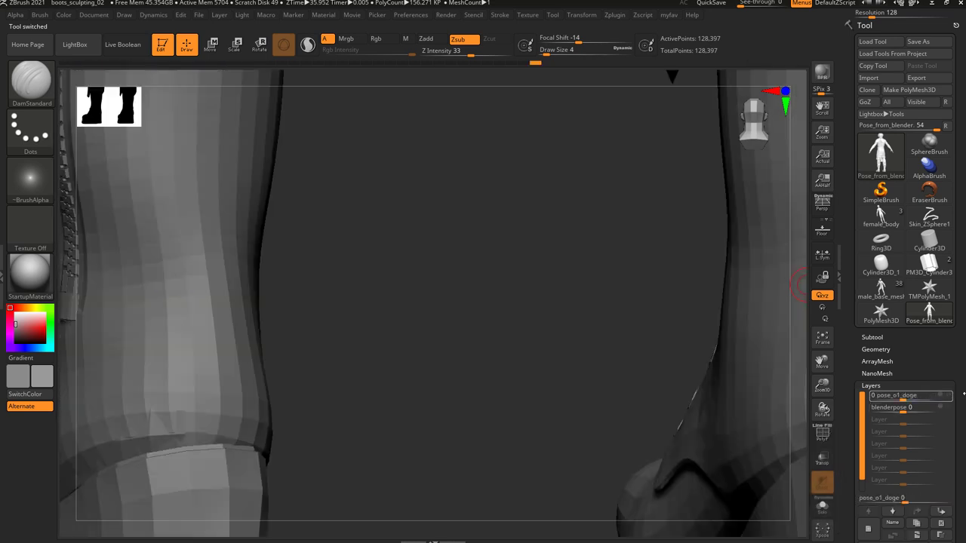
{"action": "left_click", "coordinate": [952, 395]}
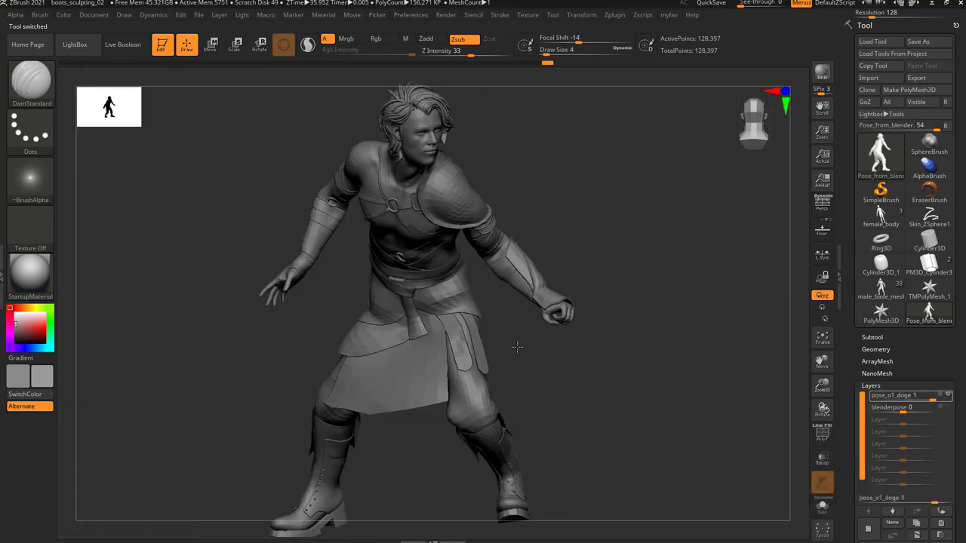
Transfer the pose_o1_doge pose to the original subtools with Transpose Master's TPose|SubT and inspect the character.
{"action": "mouse_move", "coordinate": [633, 304]}
{"action": "left_mouse_down"}
{"action": "mouse_move", "coordinate": [599, 302]}
{"action": "mouse_move", "coordinate": [641, 272]}
{"action": "mouse_move", "coordinate": [651, 279]}
{"action": "left_mouse_up"}
{"action": "left_click", "coordinate": [624, 16]}
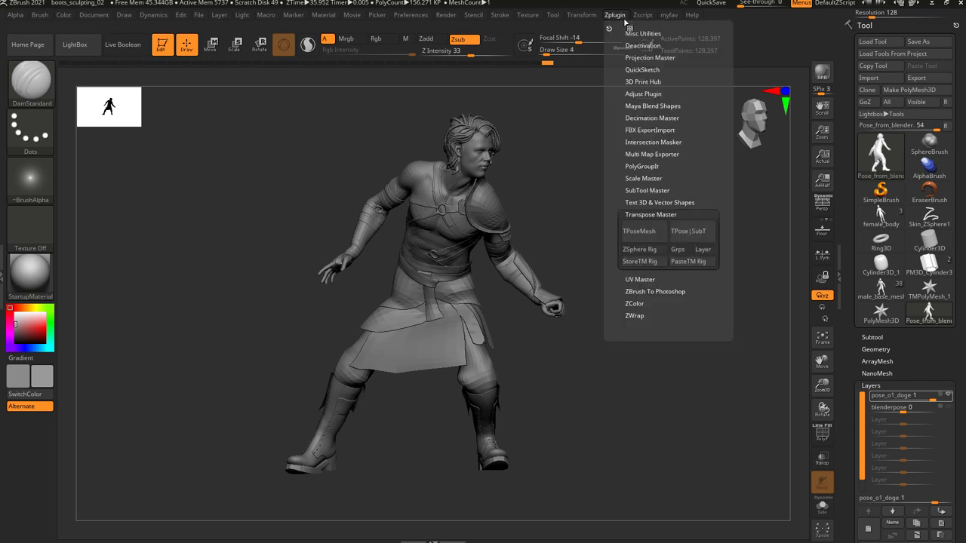
{"action": "left_click", "coordinate": [695, 233]}
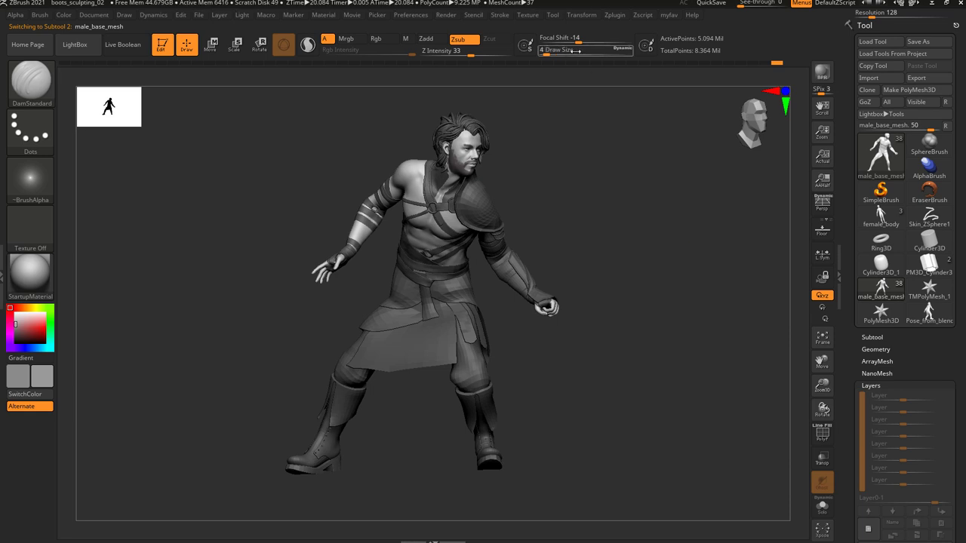
{"action": "left_click_drag", "start_coordinate": [292, 124], "coordinate": [280, 84]}
{"action": "left_click_drag", "start_coordinate": [645, 216], "coordinate": [656, 216]}
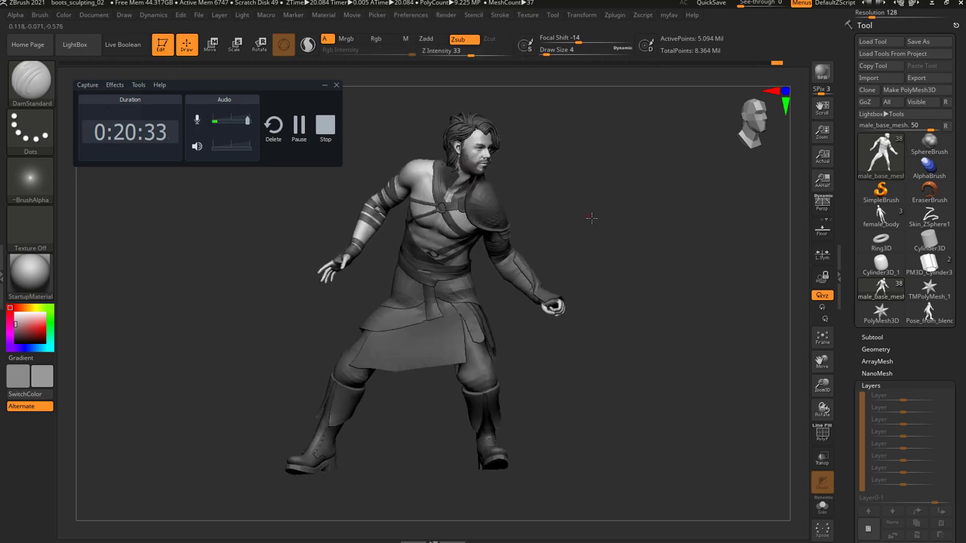